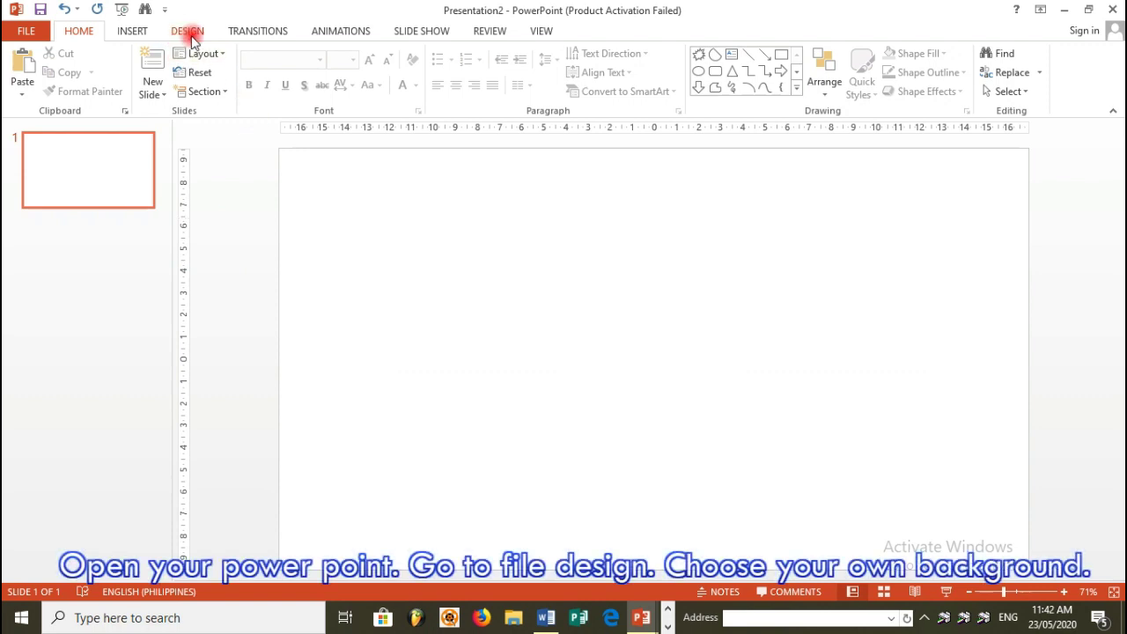
# - Bring up the Design tab's themes for the blank slide
pyautogui.click(189, 32)
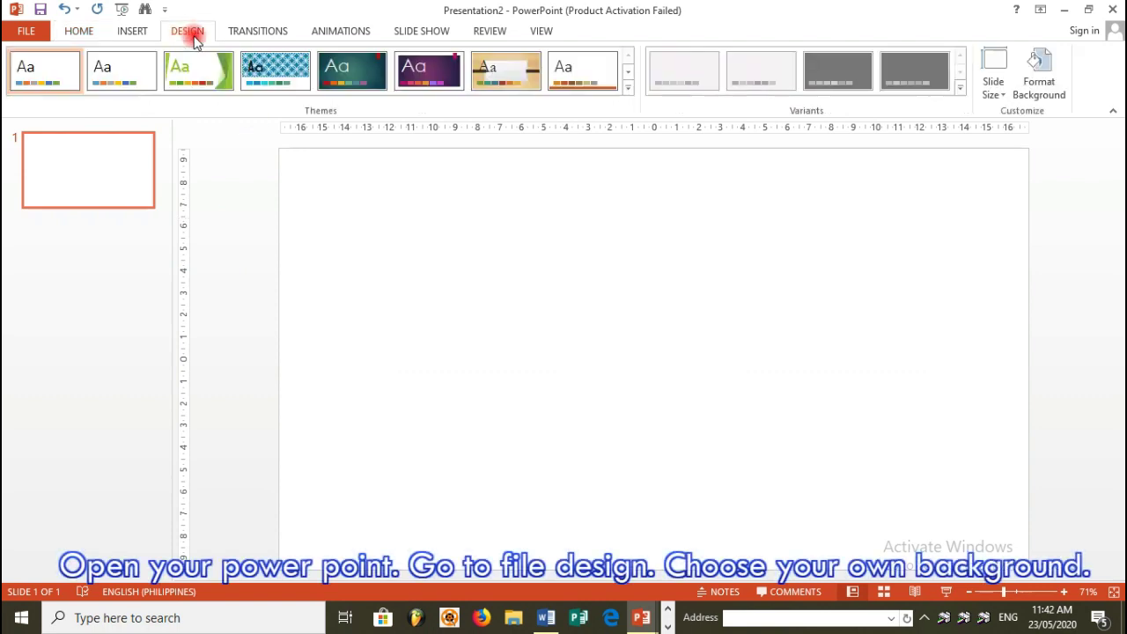
pyautogui.click(1041, 88)
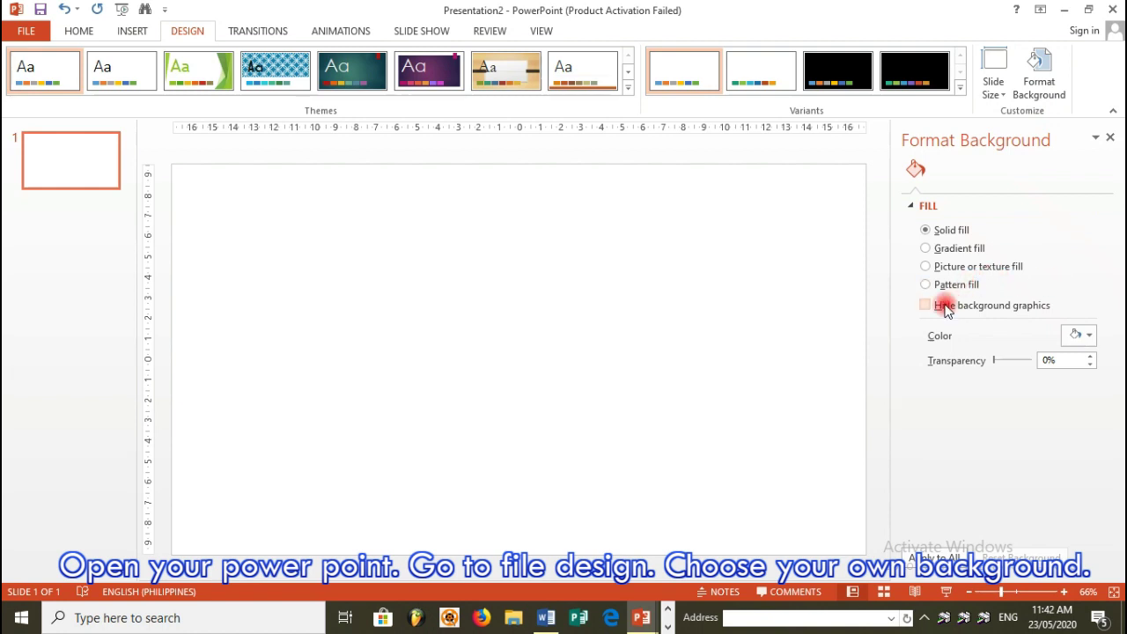
pyautogui.click(933, 249)
pyautogui.click(932, 266)
pyautogui.click(932, 284)
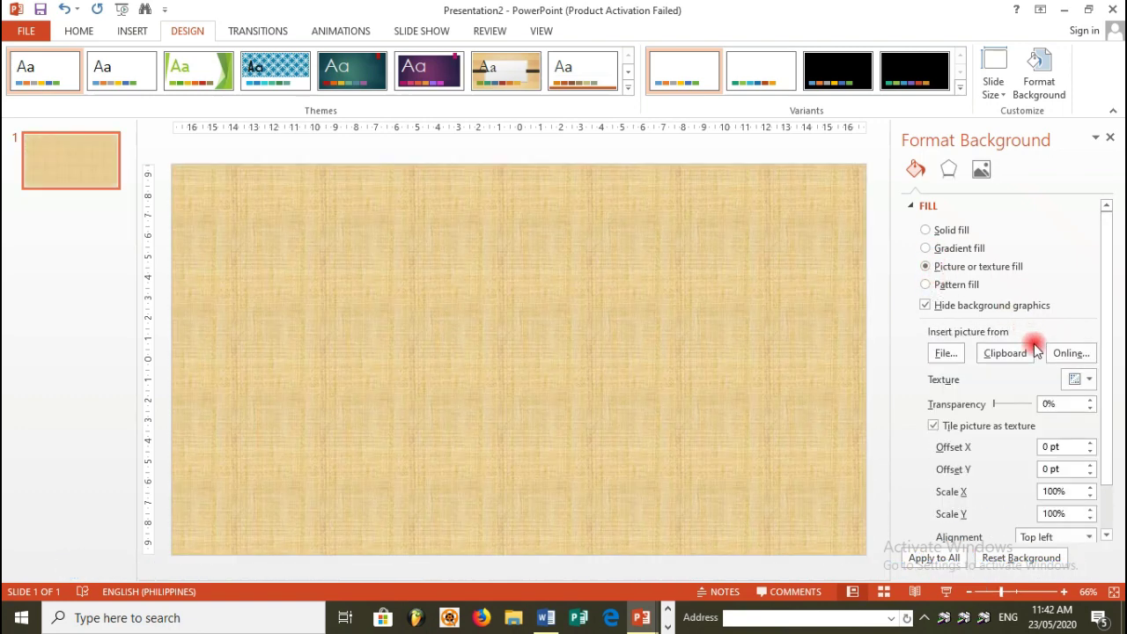
pyautogui.click(949, 354)
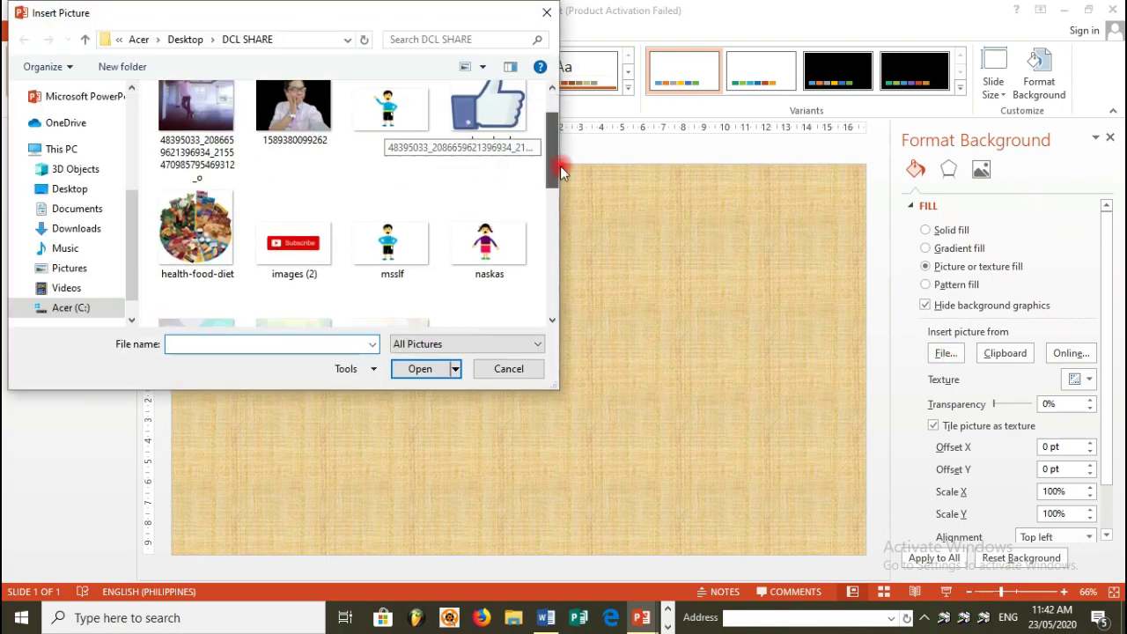
pyautogui.moveTo(555, 148); pyautogui.dragTo(571, 196)
pyautogui.click(331, 222)
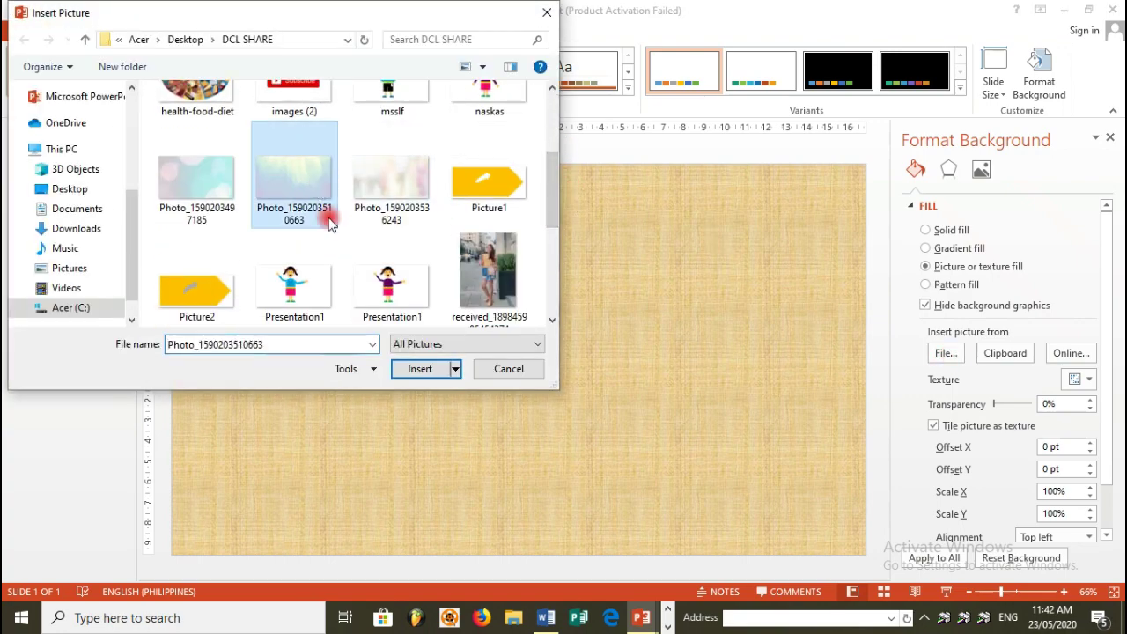
pyautogui.click(418, 369)
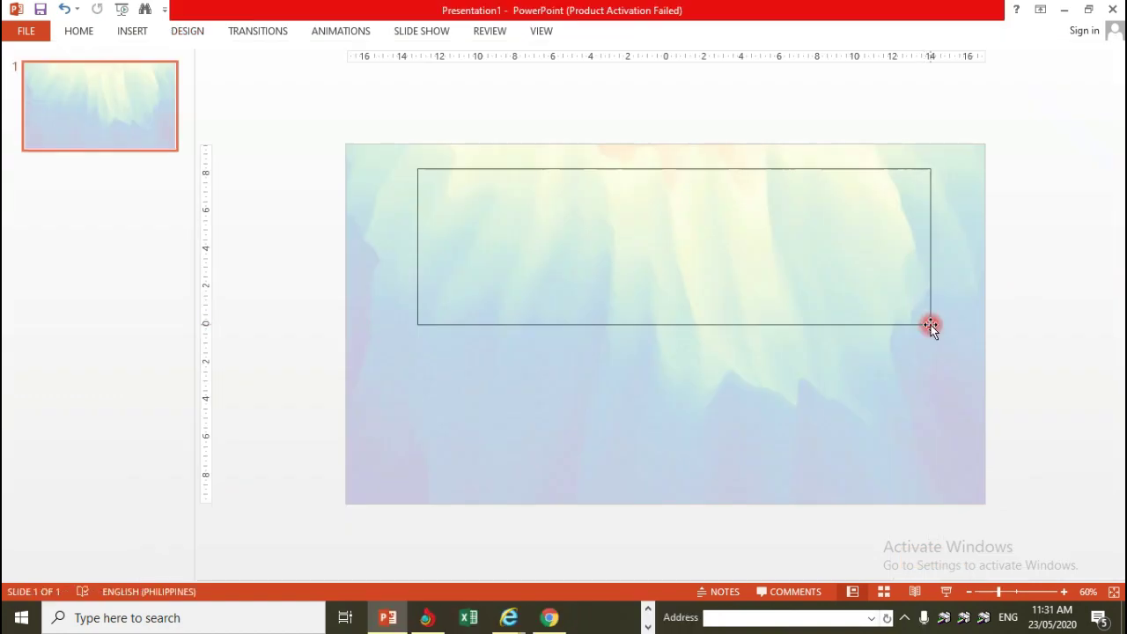
# - Paste question 1 about 'hiding', enlarge its font, and widen and shift the text box left
pyautogui.hotkey('ctrl', 'v')
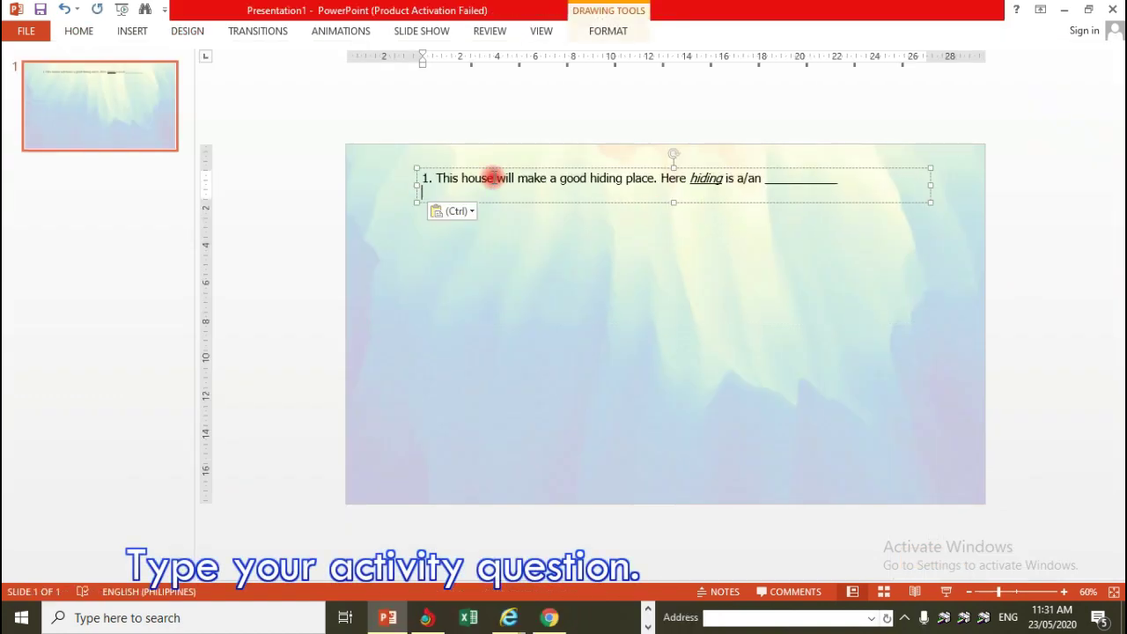
pyautogui.hotkey('ctrl', 'a')
pyautogui.hotkey('ctrl', 'shift', '.')
pyautogui.hotkey('ctrl', 'shift', '.')
pyautogui.hotkey('ctrl', 'shift', '.')
pyautogui.hotkey('ctrl', 'shift', '.')
pyautogui.hotkey('ctrl', 'shift', '.')
pyautogui.hotkey('ctrl', 'shift', '.')
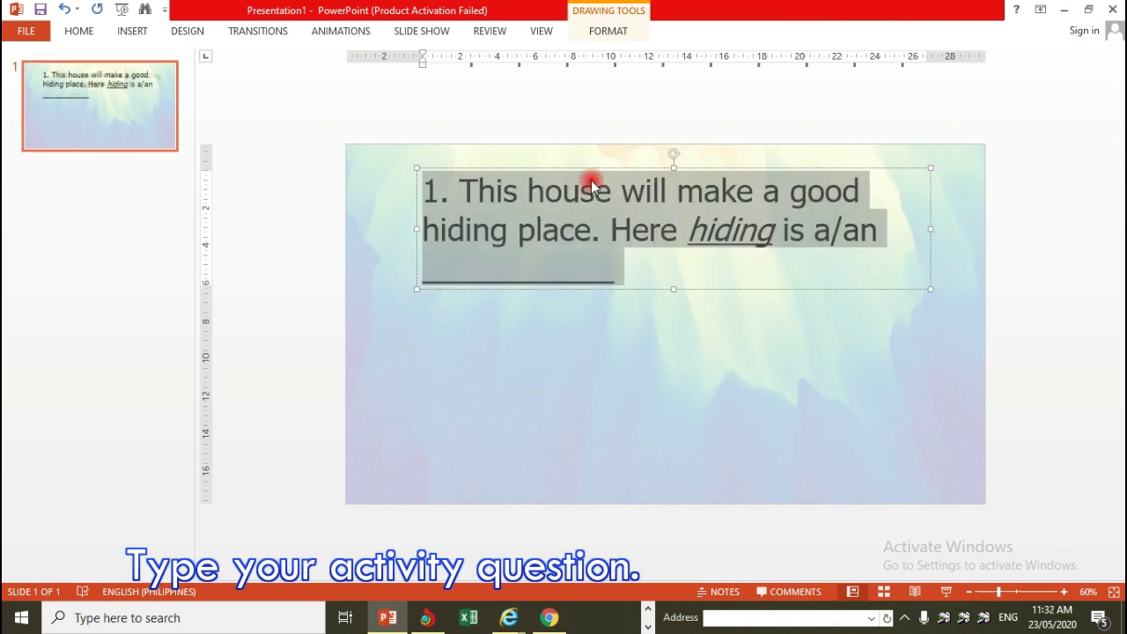
pyautogui.click(426, 289)
pyautogui.moveTo(931, 290); pyautogui.dragTo(1001, 264)
pyautogui.moveTo(910, 252); pyautogui.dragTo(876, 257)
pyautogui.click(132, 31)
pyautogui.click(284, 70)
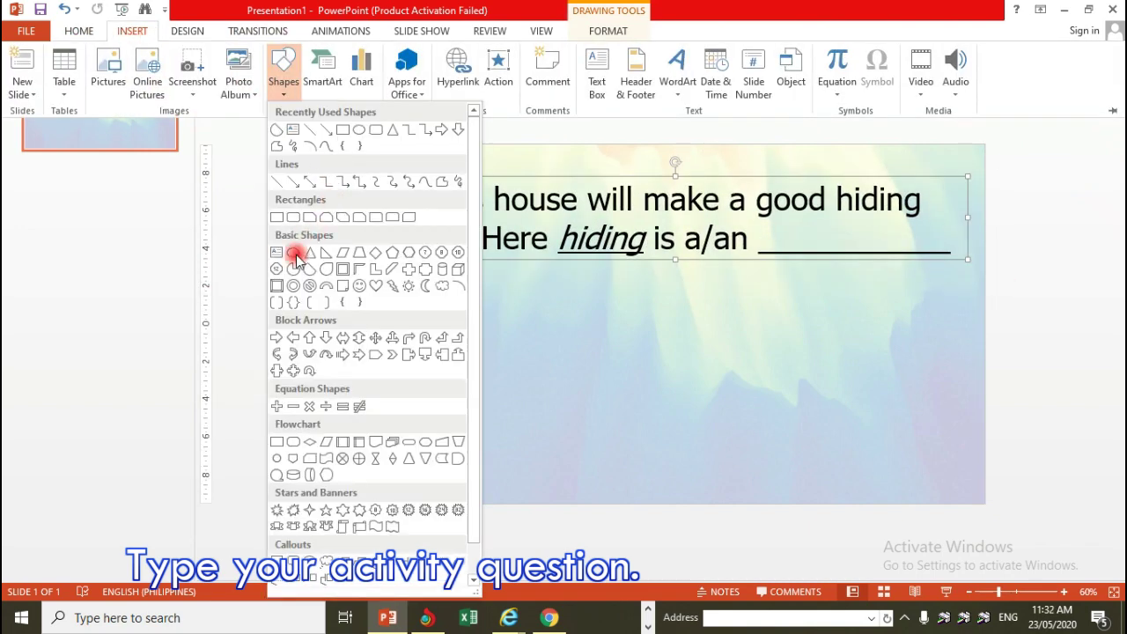
# - Draw a half-circle near the bottom-left and fill it pink
pyautogui.click(302, 239)
pyautogui.moveTo(526, 467); pyautogui.dragTo(538, 476)
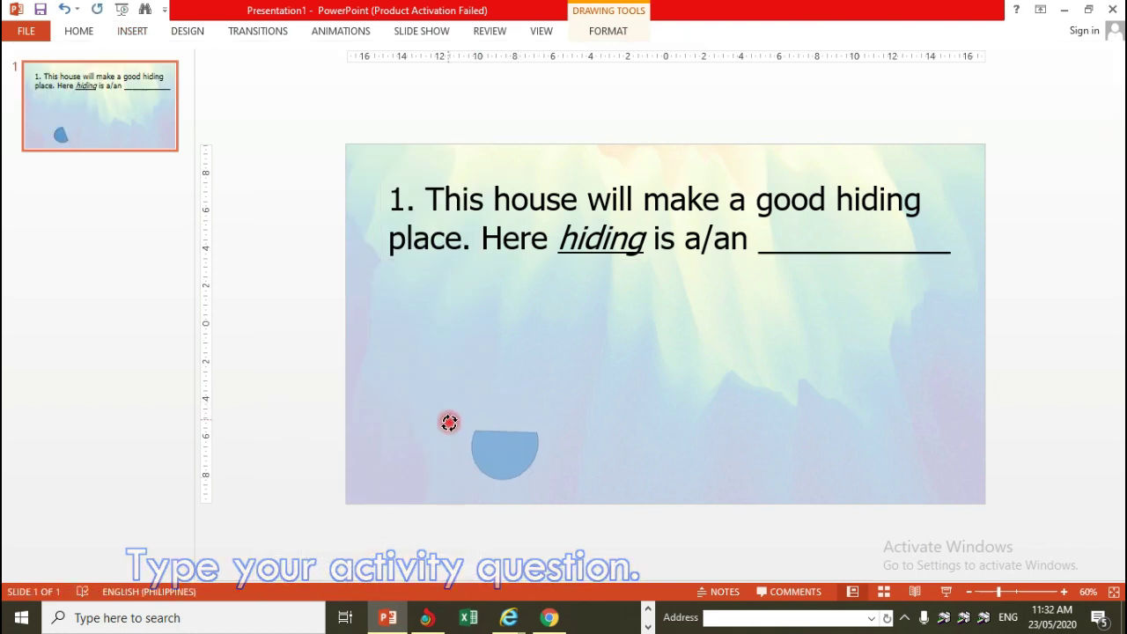
pyautogui.click(488, 443)
pyautogui.click(63, 10)
pyautogui.click(481, 433)
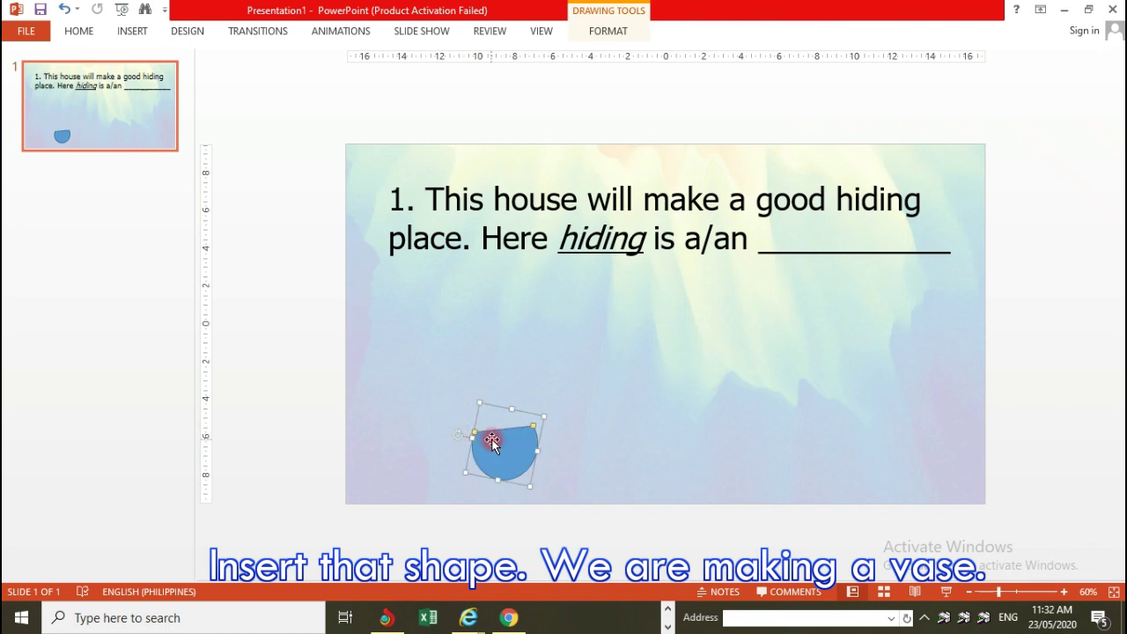
pyautogui.click(597, 35)
pyautogui.click(411, 53)
pyautogui.click(385, 220)
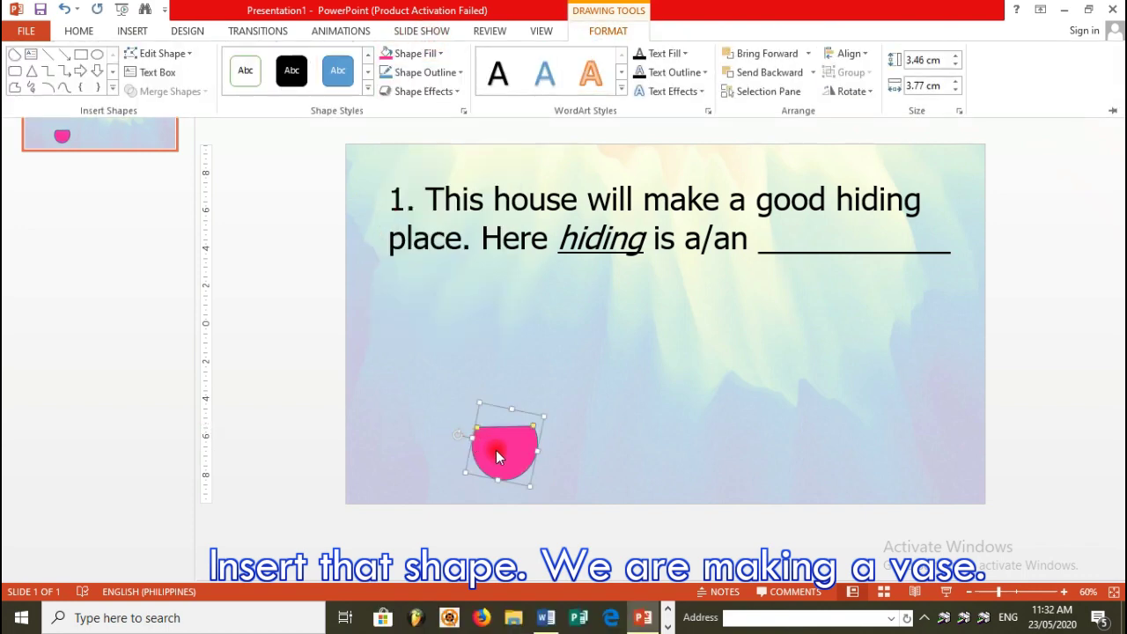
# - Duplicate the half-circle, fill the copy yellow, and group both into a pot
pyautogui.moveTo(496, 450); pyautogui.dragTo(528, 476)
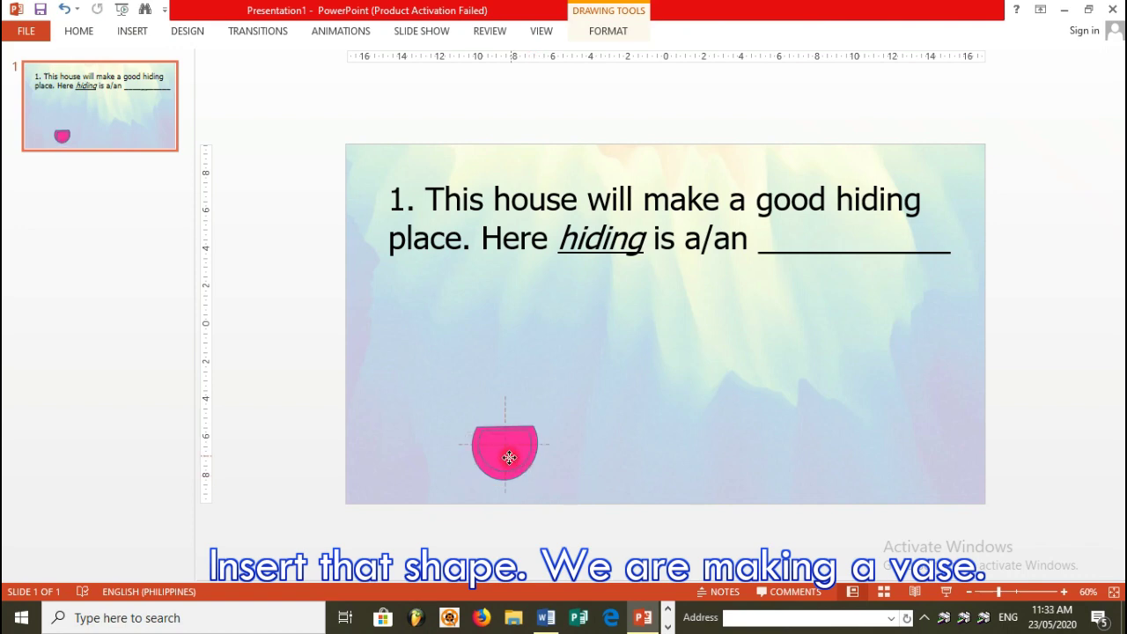
pyautogui.click(608, 31)
pyautogui.click(410, 50)
pyautogui.click(421, 174)
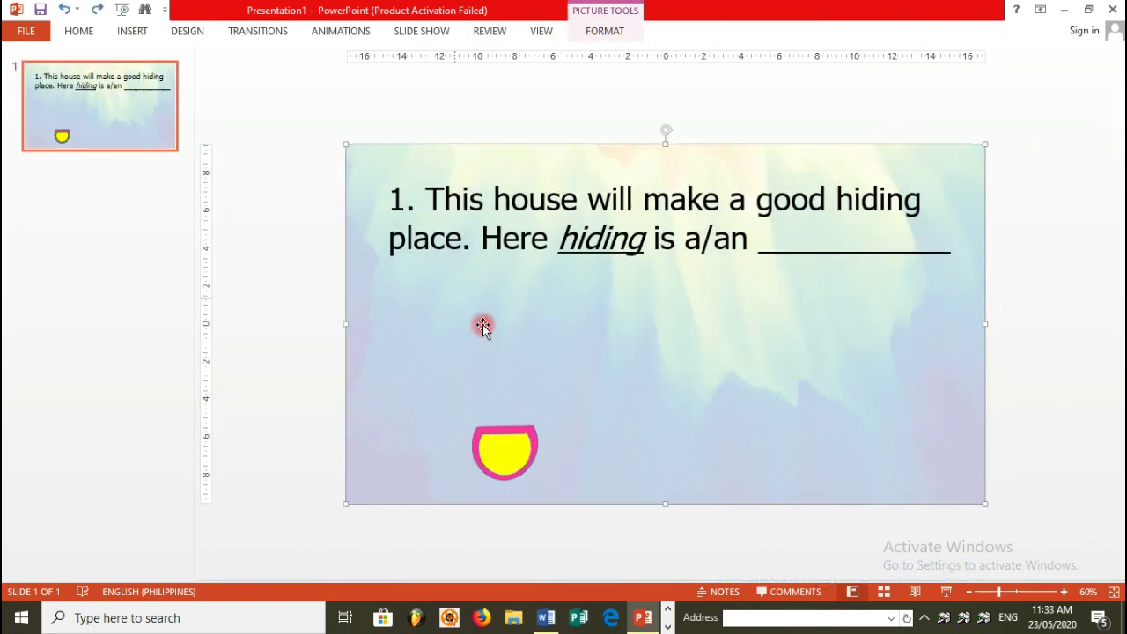
pyautogui.rightClick(537, 448)
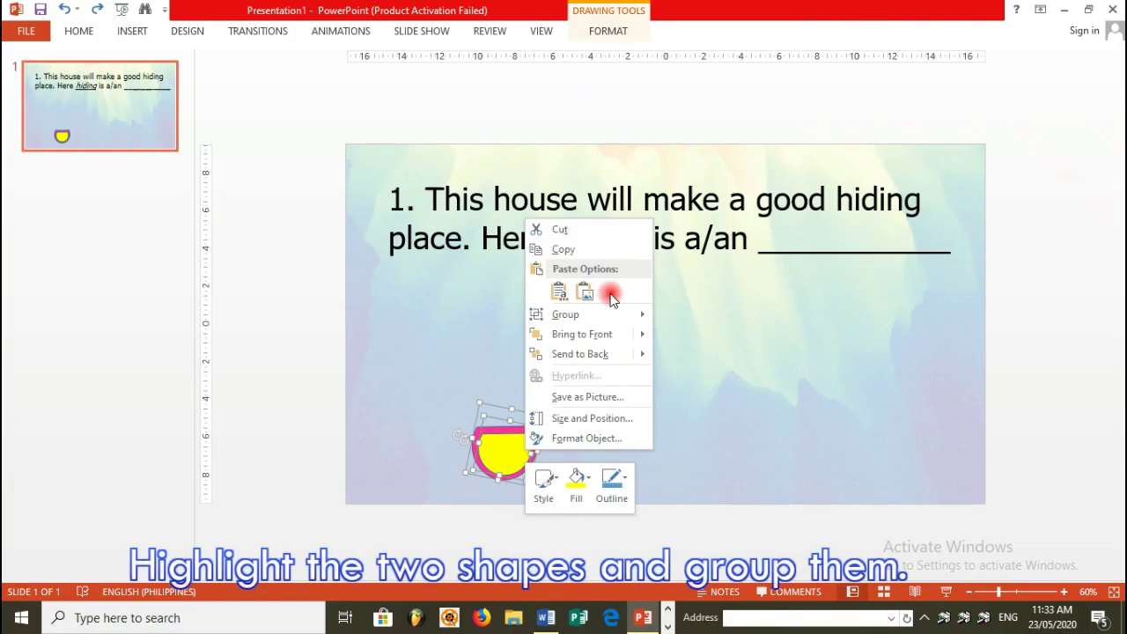
pyautogui.click(678, 312)
# - Enlarge the pot and add a 'Please click me!' text box on it
pyautogui.moveTo(523, 462); pyautogui.dragTo(548, 481)
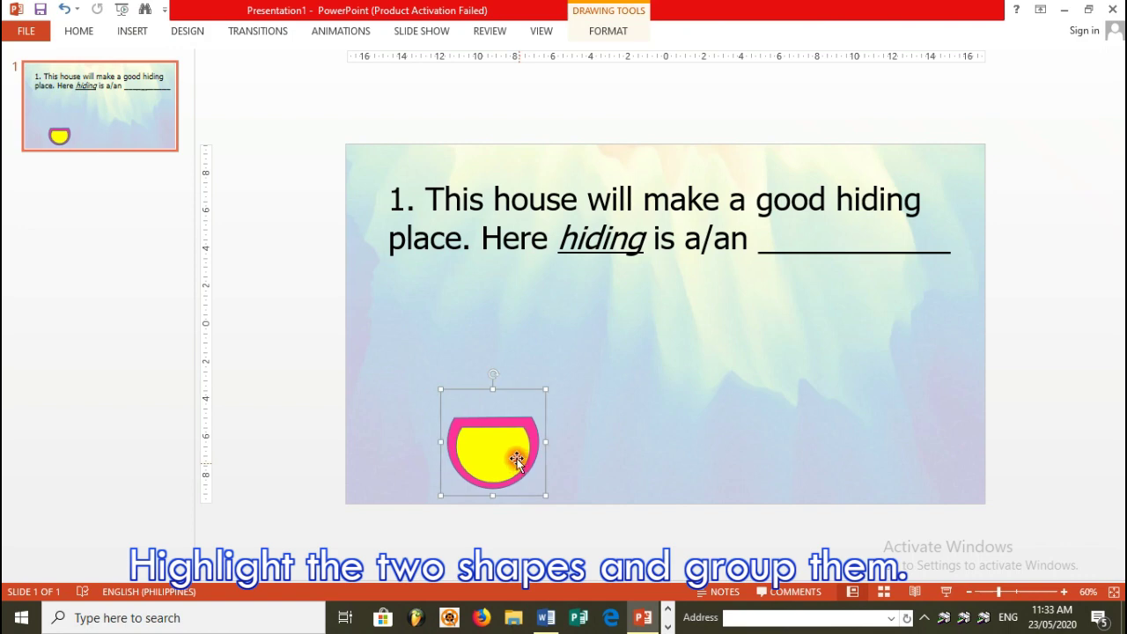
pyautogui.click(133, 31)
pyautogui.click(597, 88)
pyautogui.moveTo(460, 437); pyautogui.dragTo(531, 467)
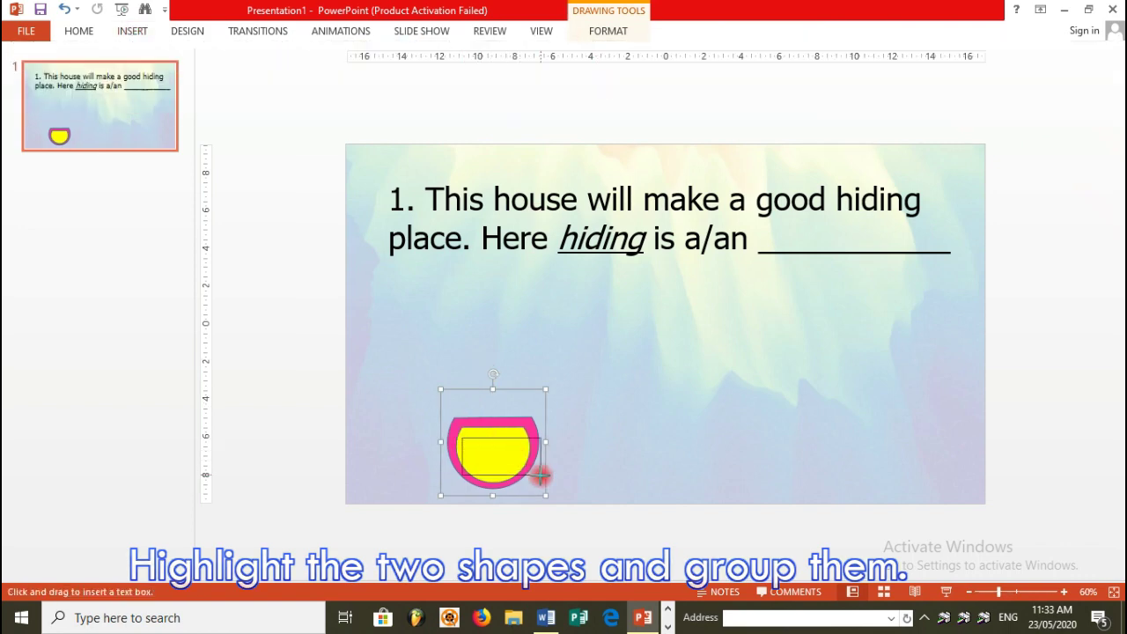
pyautogui.write('pleas')
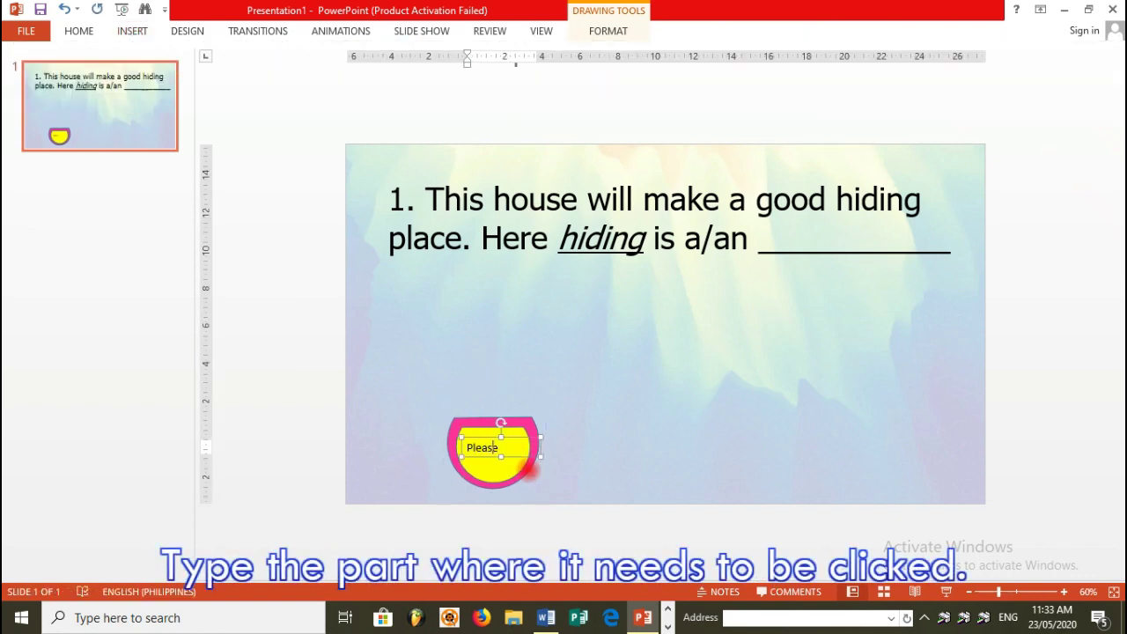
# - Make the 'Please click me!' label centred and bold
pyautogui.click(78, 30)
pyautogui.click(454, 80)
pyautogui.click(79, 31)
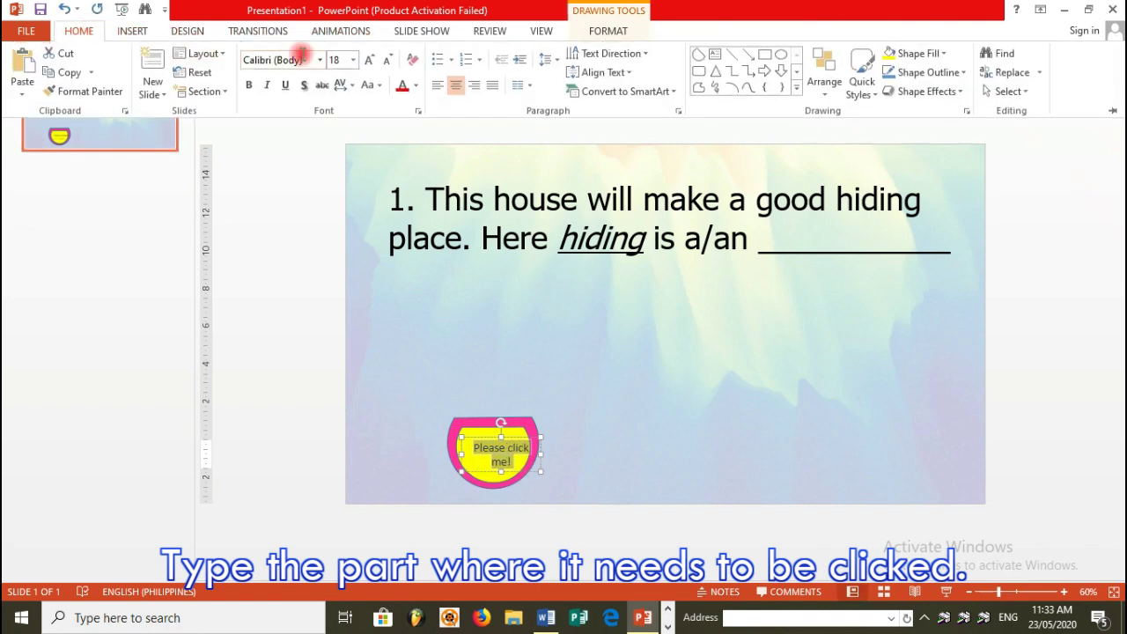
pyautogui.click(320, 59)
pyautogui.click(318, 165)
pyautogui.click(455, 89)
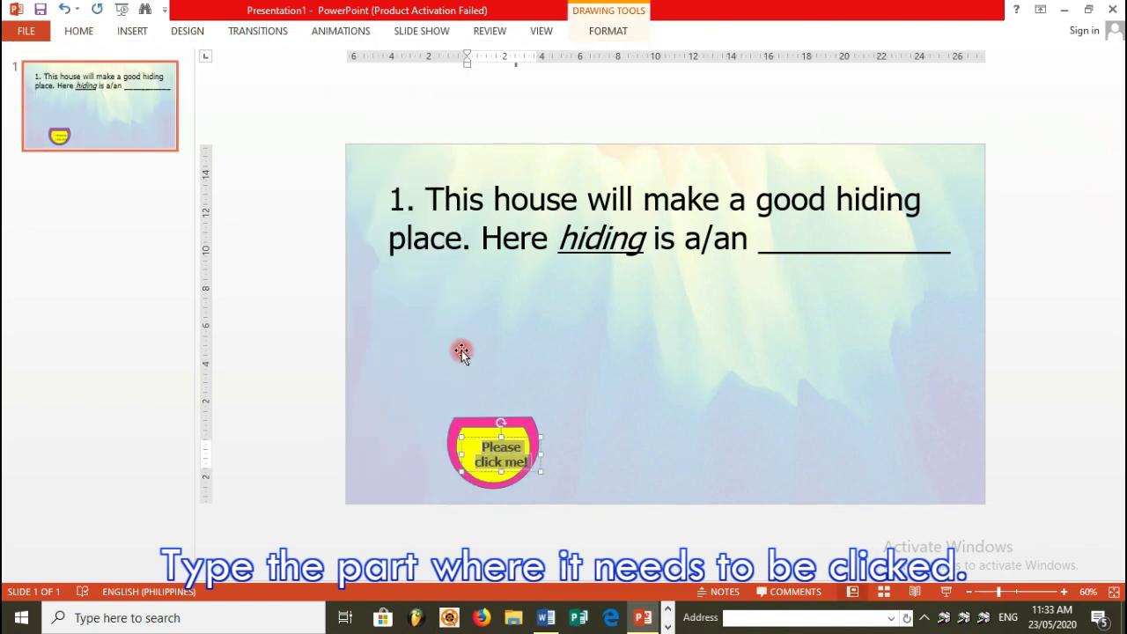
# - Group the label together with the pot
pyautogui.doubleClick(609, 31)
pyautogui.click(513, 476)
pyautogui.click(567, 520)
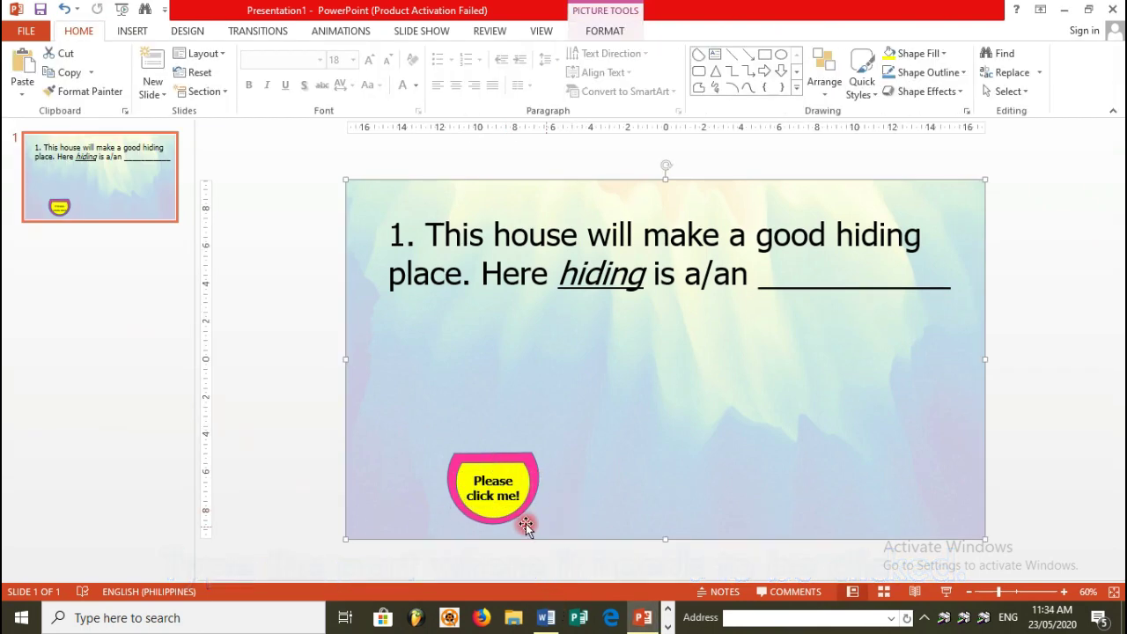
pyautogui.rightClick(525, 480)
pyautogui.click(666, 329)
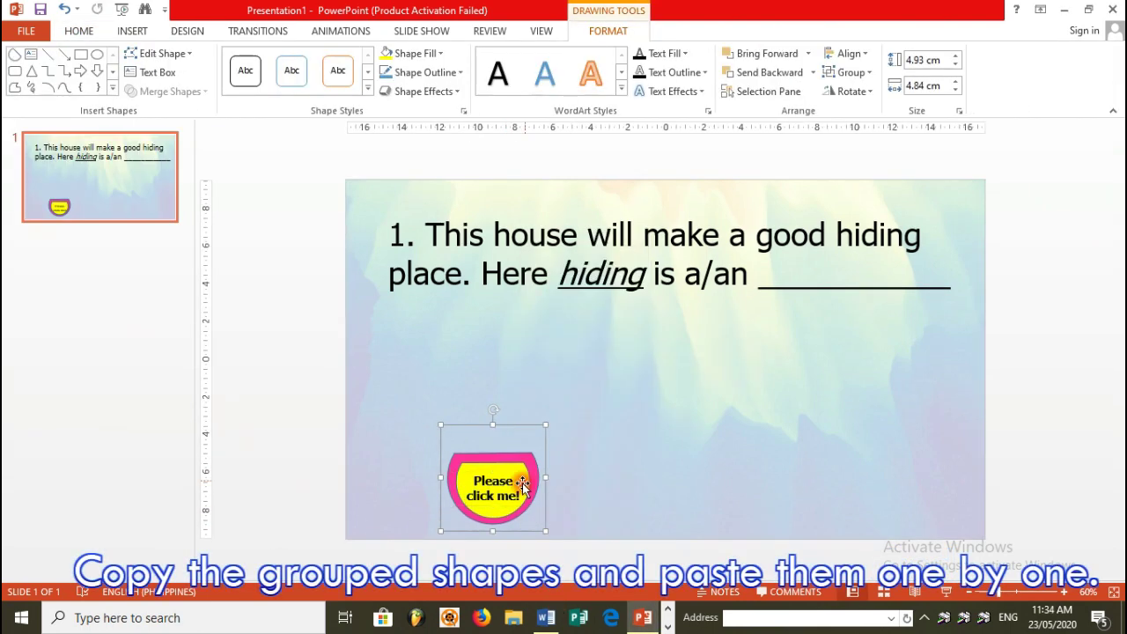
# - Copy the labelled pot twice, placing the copies in the middle and at the right
pyautogui.hotkey('ctrl', 'c')
pyautogui.hotkey('ctrl', 'v')
pyautogui.moveTo(531, 469); pyautogui.dragTo(696, 467)
pyautogui.hotkey('ctrl', 'v')
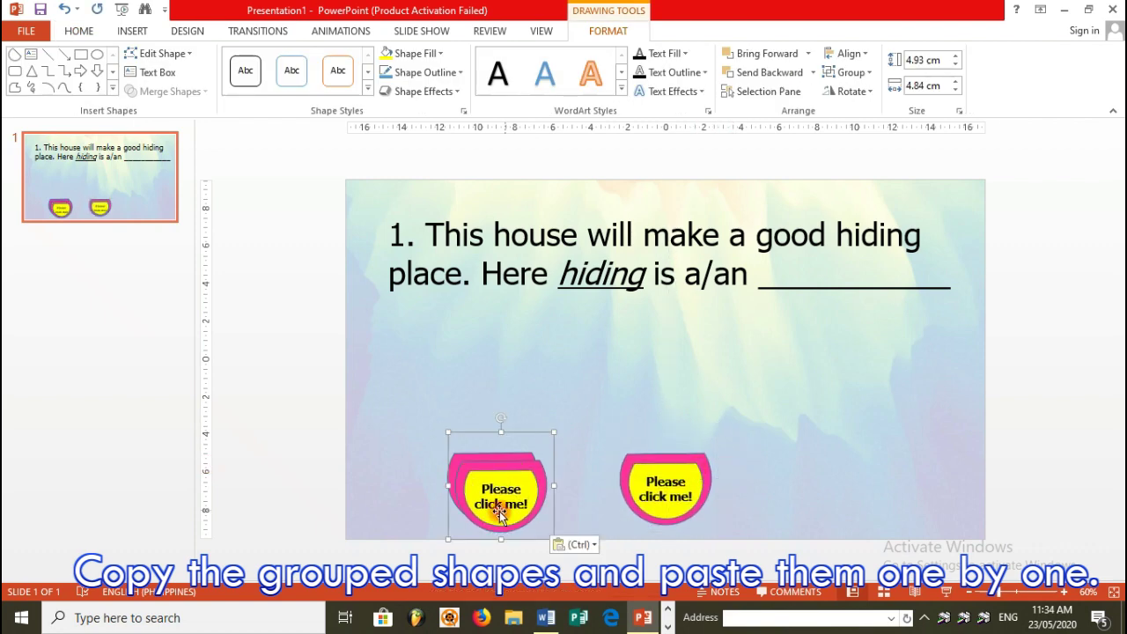
pyautogui.moveTo(530, 518); pyautogui.dragTo(863, 508)
pyautogui.click(1053, 426)
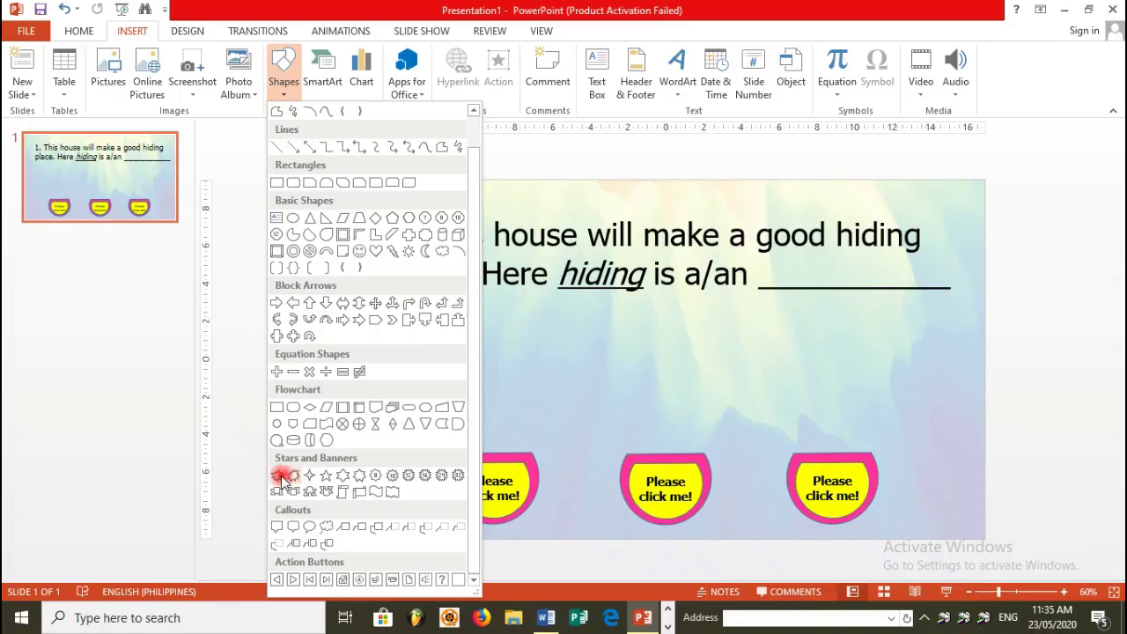
pyautogui.click(282, 470)
# - Draw a white starburst above the left pot and a thin black rectangle stem
pyautogui.moveTo(415, 349); pyautogui.dragTo(569, 450)
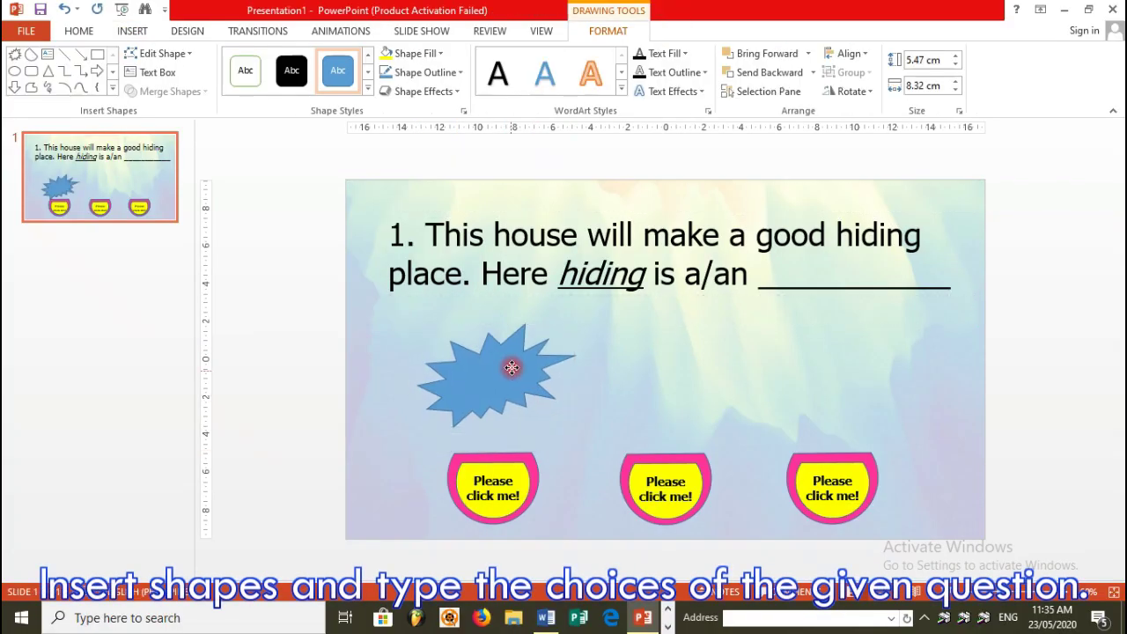
pyautogui.click(389, 53)
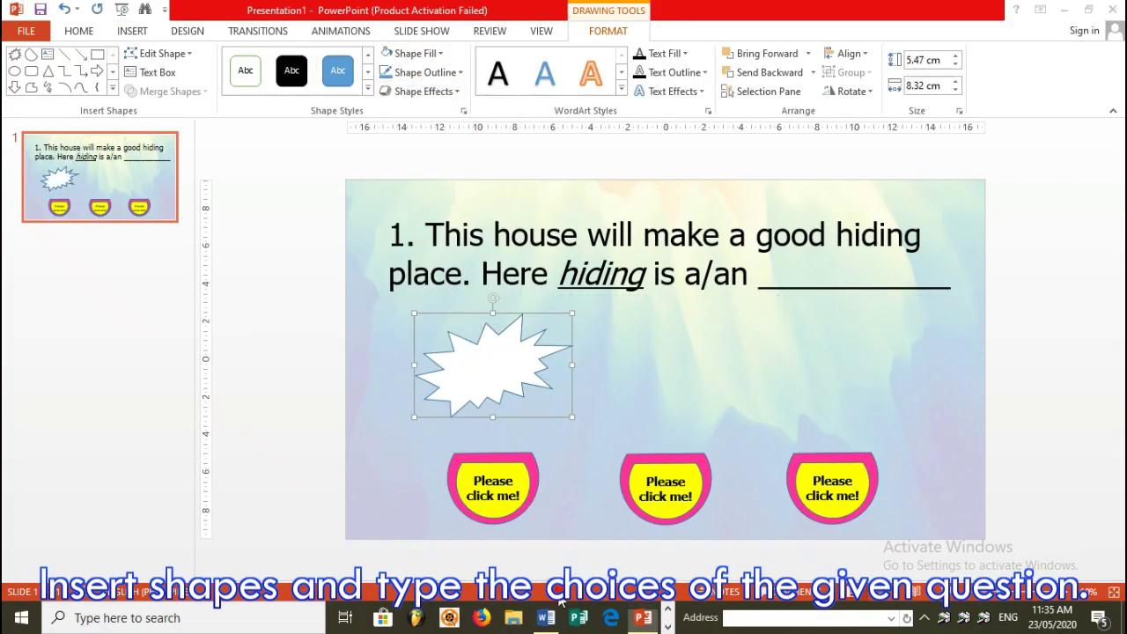
pyautogui.click(132, 31)
pyautogui.click(283, 70)
pyautogui.click(365, 134)
pyautogui.moveTo(658, 410); pyautogui.dragTo(564, 403)
pyautogui.click(416, 53)
pyautogui.click(402, 91)
pyautogui.click(425, 72)
pyautogui.click(402, 109)
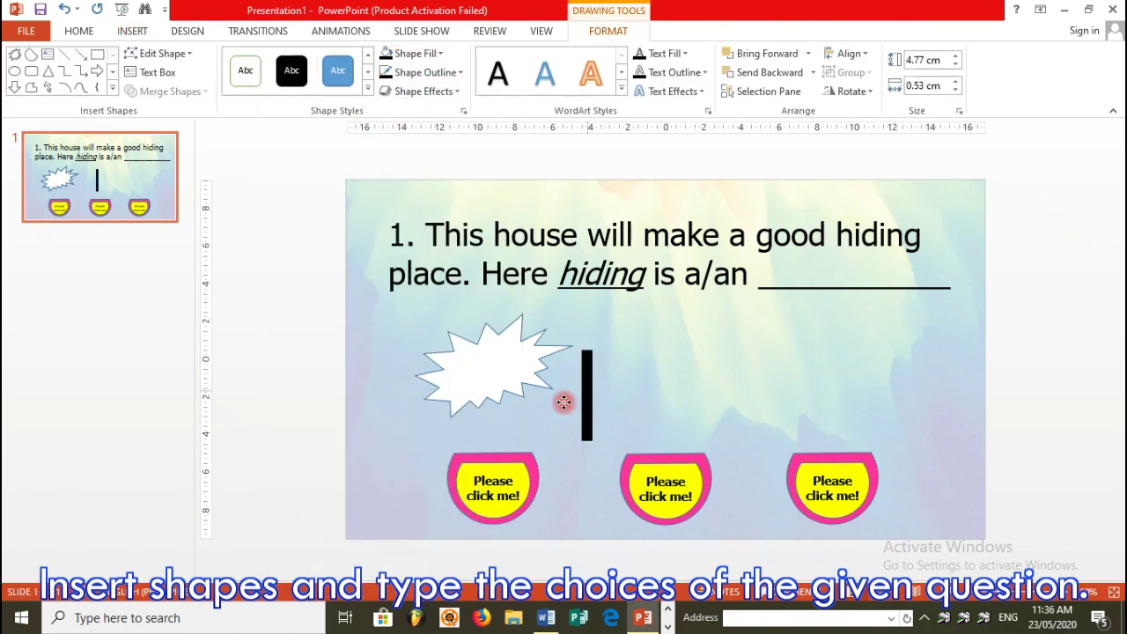
# - Layer the shapes so the pot sits in front of the stem
pyautogui.rightClick(494, 445)
pyautogui.click(671, 330)
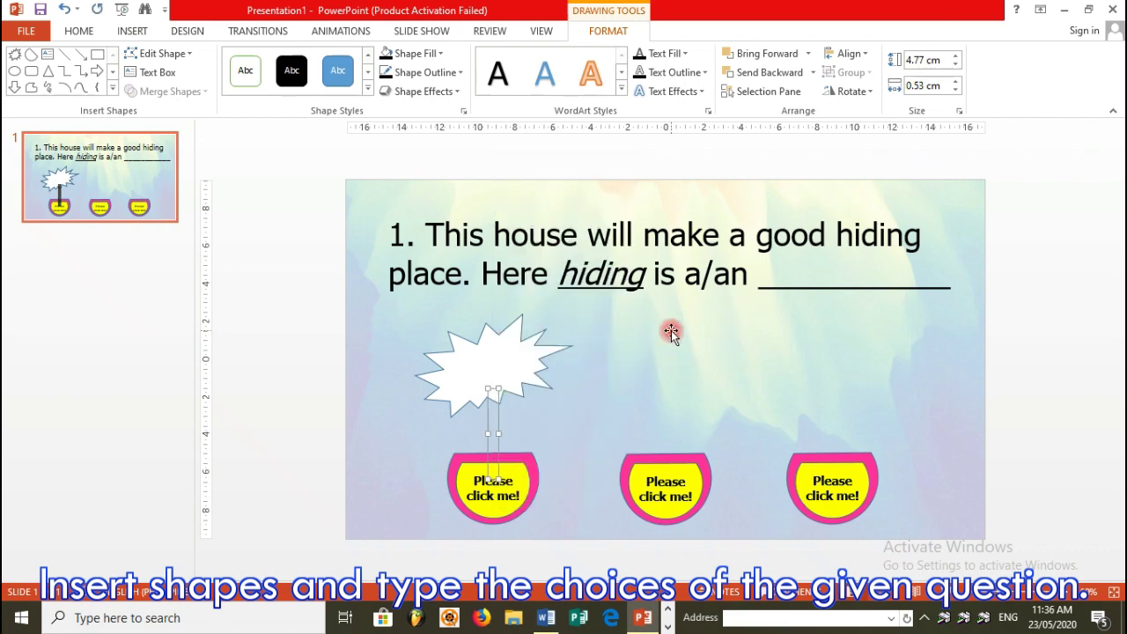
pyautogui.hotkey('ctrl', 'z')
pyautogui.click(519, 365)
pyautogui.rightClick(518, 365)
pyautogui.click(704, 278)
pyautogui.rightClick(521, 488)
pyautogui.click(584, 368)
pyautogui.click(568, 399)
# - Enlarge the starburst and copy the starburst-and-stem flower
pyautogui.moveTo(573, 417); pyautogui.dragTo(584, 420)
pyautogui.moveTo(493, 313); pyautogui.dragTo(499, 303)
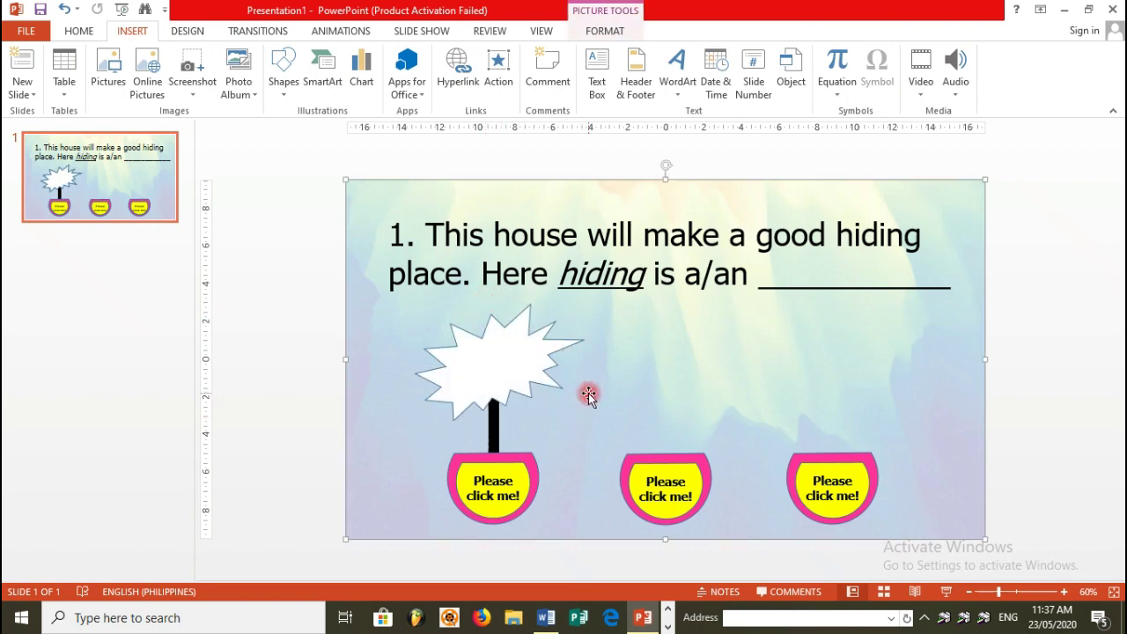
pyautogui.hotkey('ctrl', 'c')
pyautogui.hotkey('ctrl', 'v')
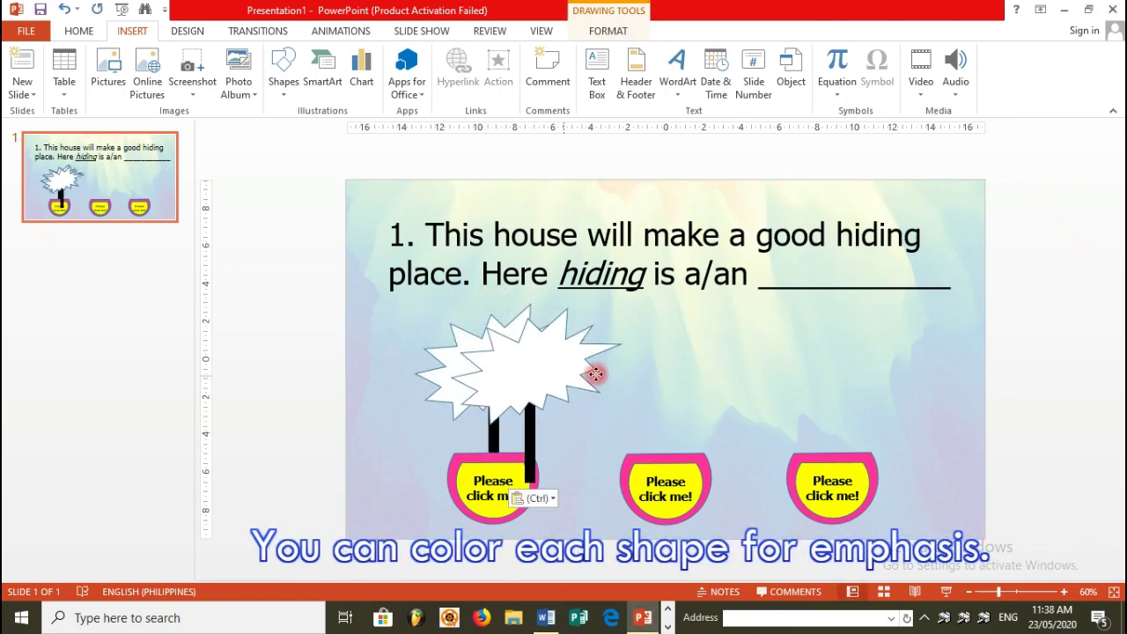
# - Place flower copies above the middle and right pots, bringing those pots in front
pyautogui.moveTo(535, 380); pyautogui.dragTo(702, 368)
pyautogui.hotkey('ctrl', 'v')
pyautogui.moveTo(573, 365); pyautogui.dragTo(886, 355)
pyautogui.click(712, 478)
pyautogui.keyDown('shift'); pyautogui.click(857, 495); pyautogui.keyUp('shift')
pyautogui.rightClick(867, 497)
pyautogui.click(1048, 377)
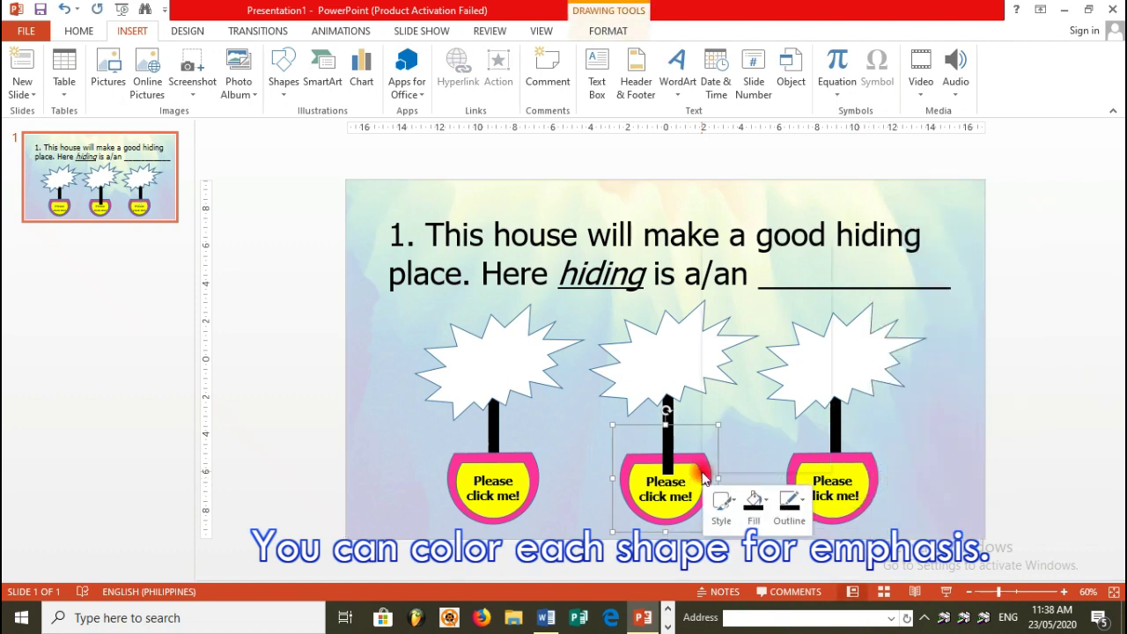
# - Fill the left starburst light green and the middle one light gold
pyautogui.doubleClick(497, 361)
pyautogui.click(414, 53)
pyautogui.click(512, 106)
pyautogui.click(716, 365)
pyautogui.click(414, 53)
pyautogui.click(481, 107)
# - Fill the right starburst spring green from More Fill Colors
pyautogui.click(784, 353)
pyautogui.click(414, 53)
pyautogui.click(441, 251)
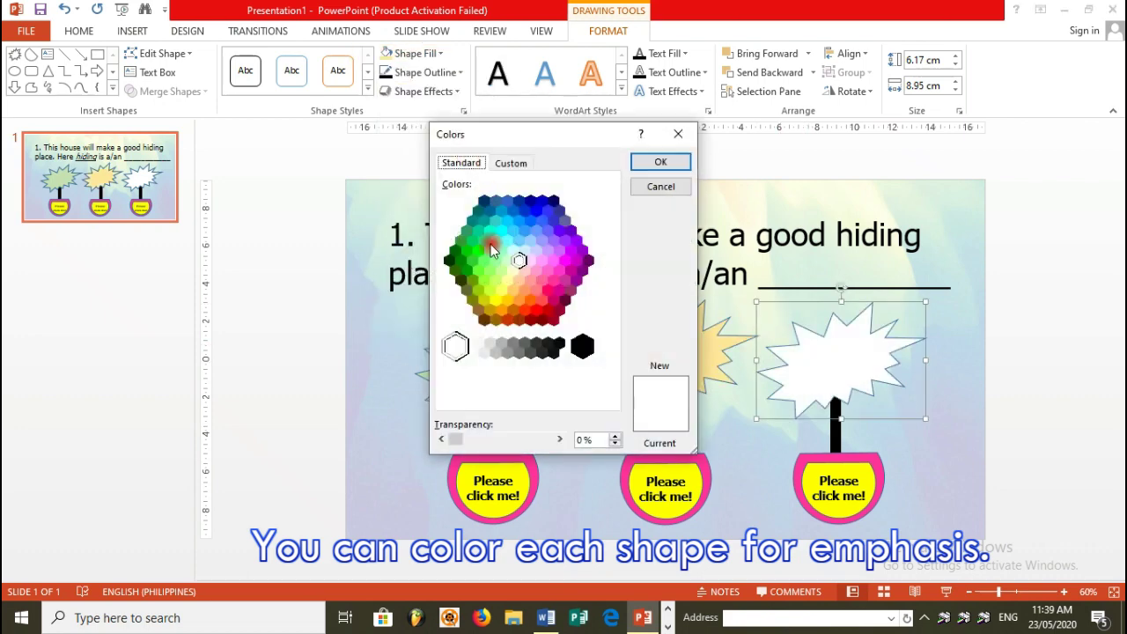
pyautogui.click(489, 228)
pyautogui.click(650, 165)
pyautogui.press('Escape')
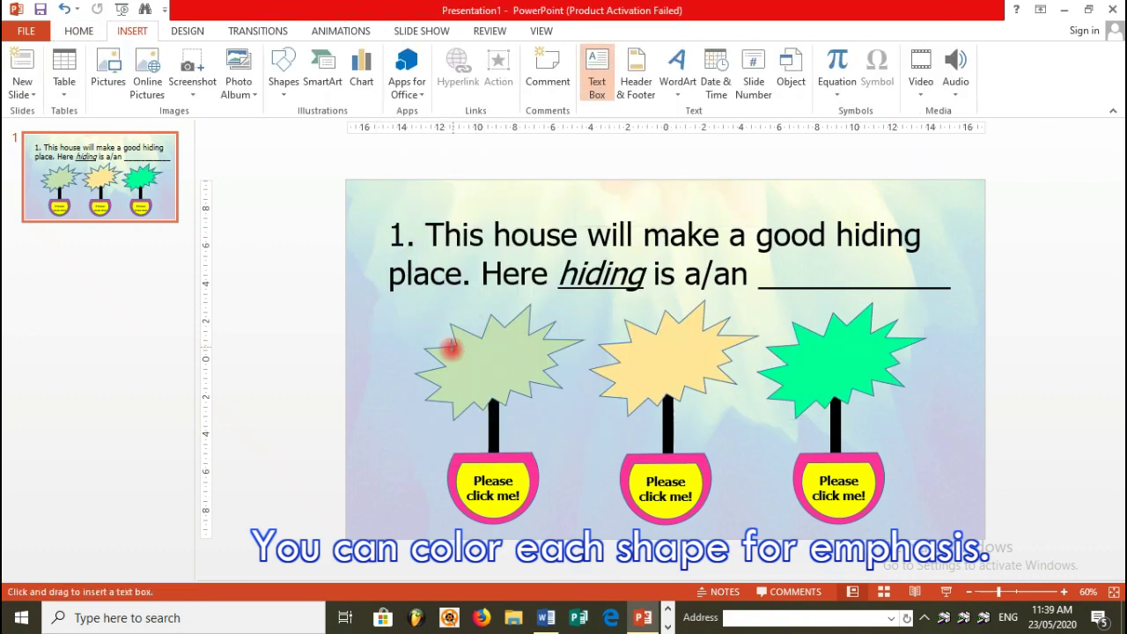
pyautogui.moveTo(560, 390); pyautogui.dragTo(559, 387)
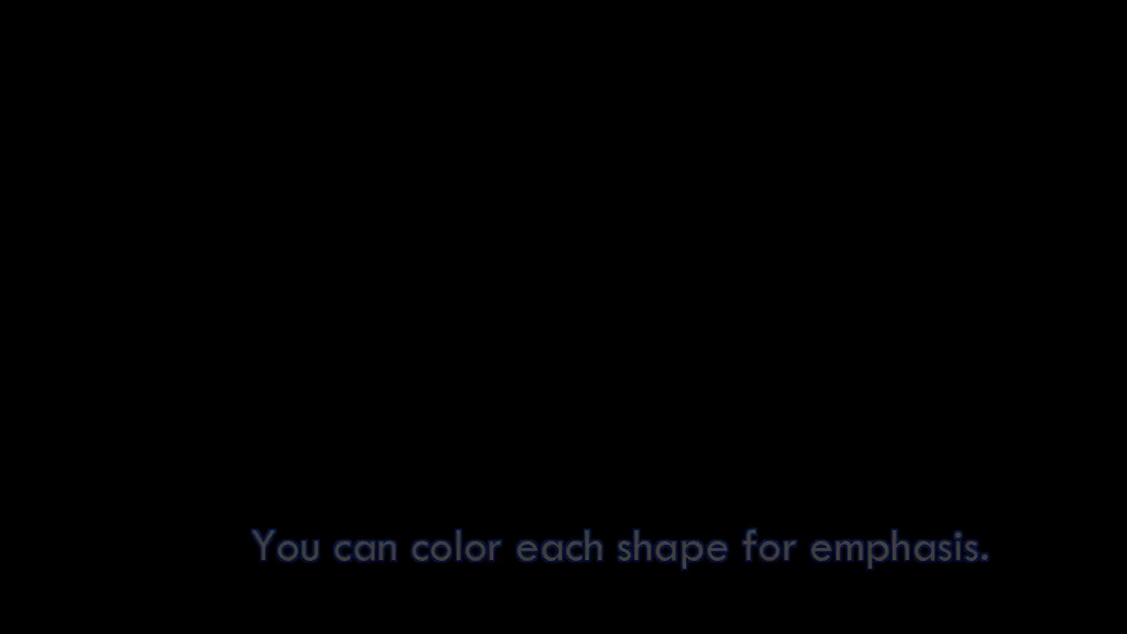
# - Label the left star VERB and paste copies to edit into ADVERB and ADJECTIVE
pyautogui.write('VERB')
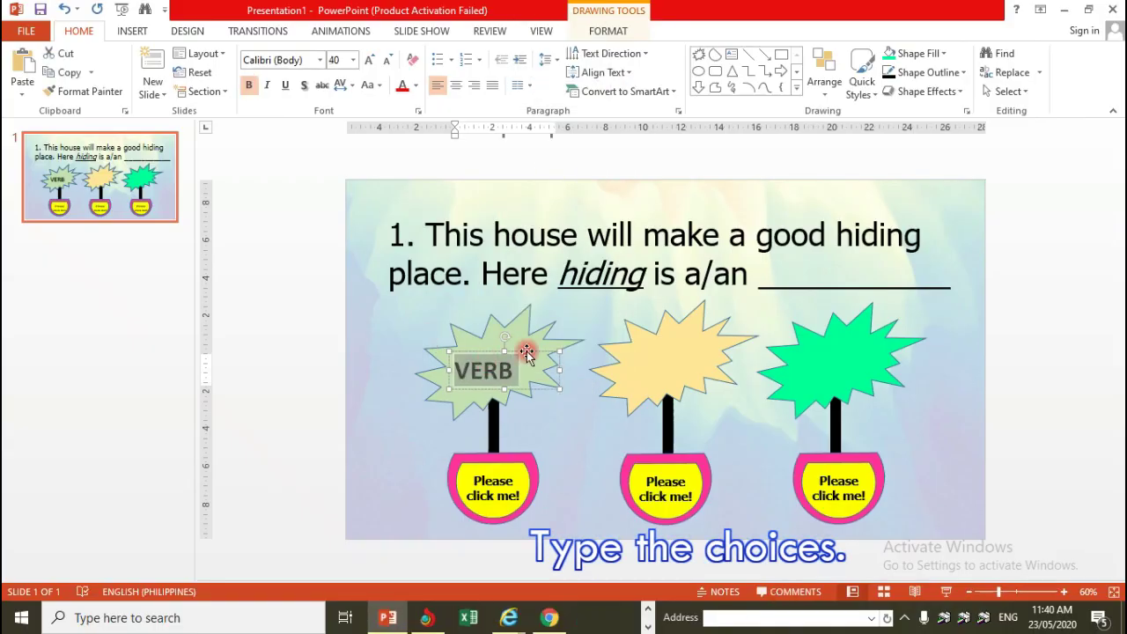
pyautogui.moveTo(494, 346); pyautogui.dragTo(524, 350)
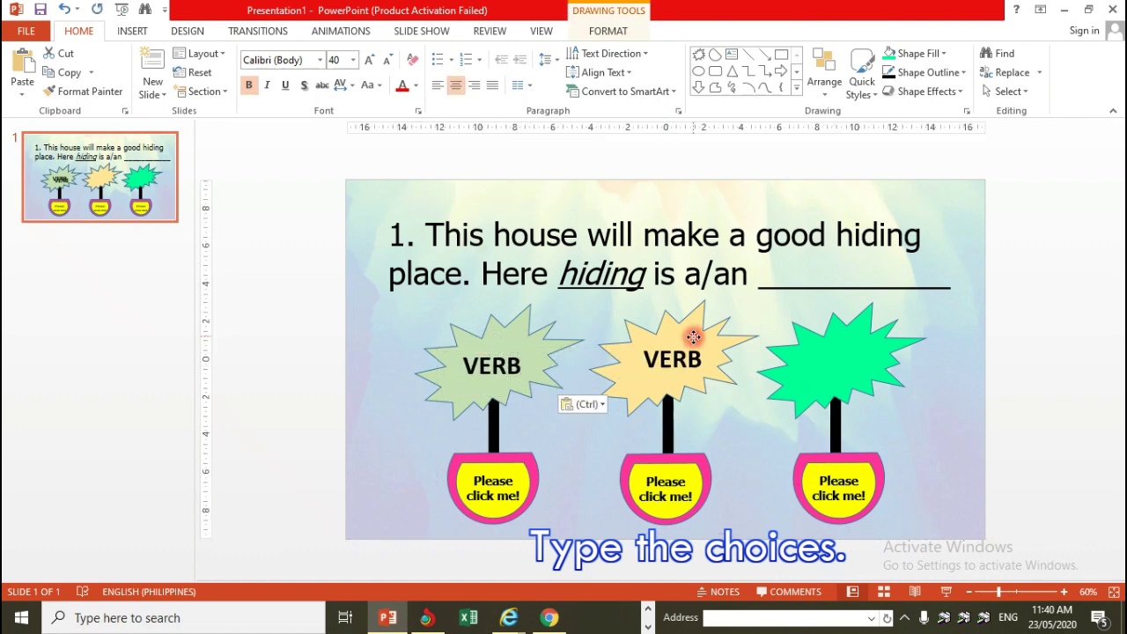
pyautogui.click(656, 362)
pyautogui.click(588, 381)
pyautogui.hotkey('ctrl', 'v')
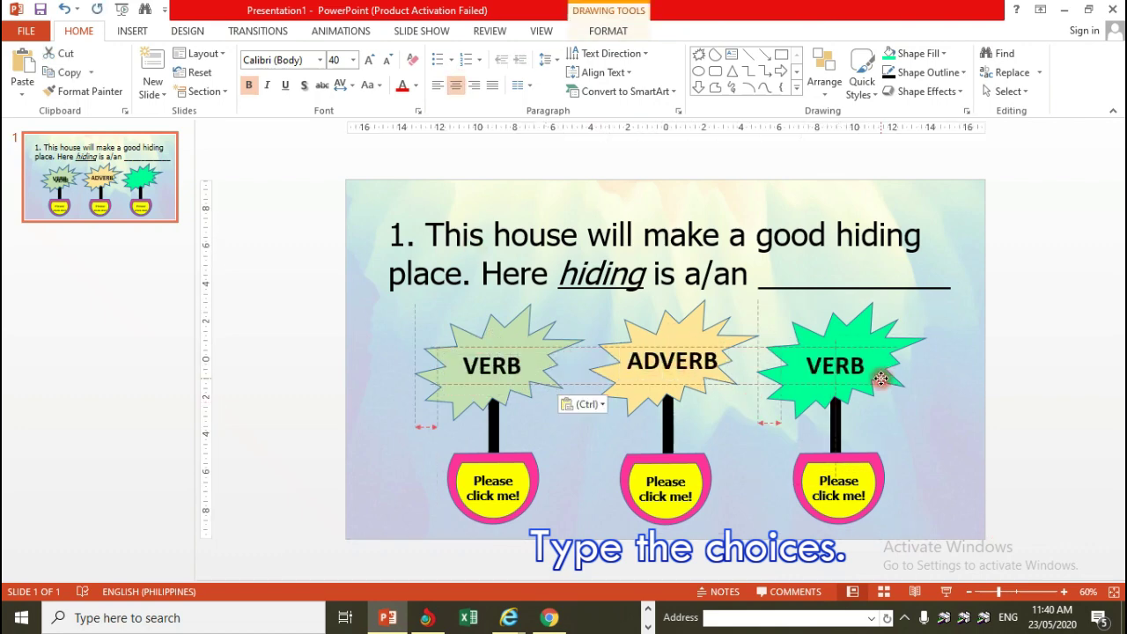
pyautogui.write('ADJECTI')
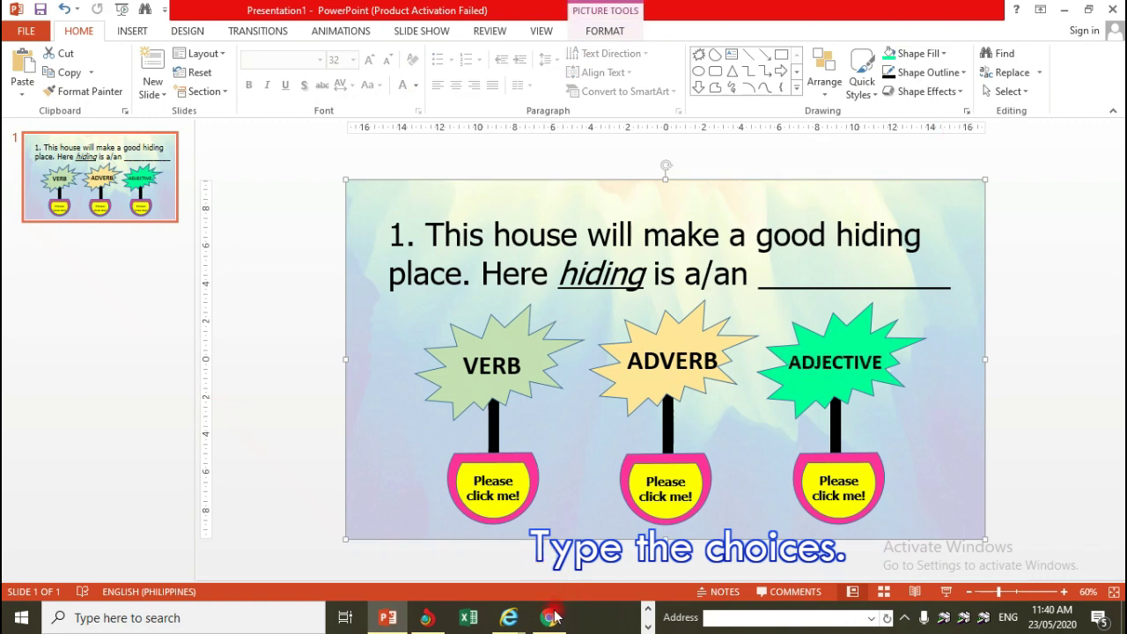
# - Add a new slide after the quiz slide
pyautogui.rightClick(35, 232)
pyautogui.rightClick(32, 214)
pyautogui.click(75, 309)
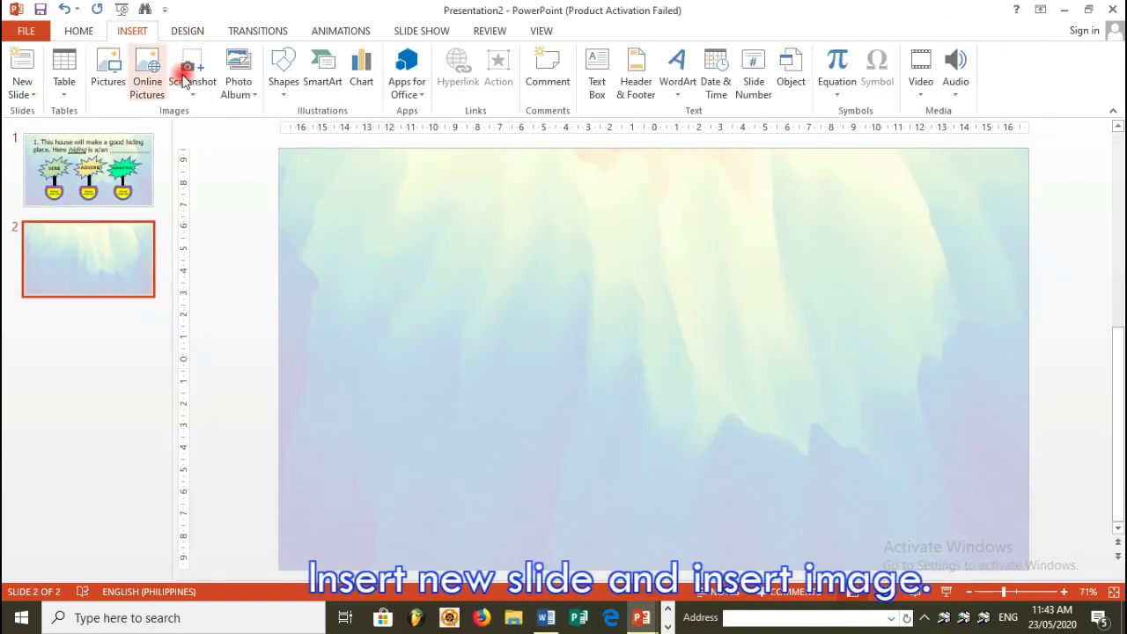
# - Insert the boy picture 'c', crop it tightly, and move it to the right
pyautogui.click(120, 86)
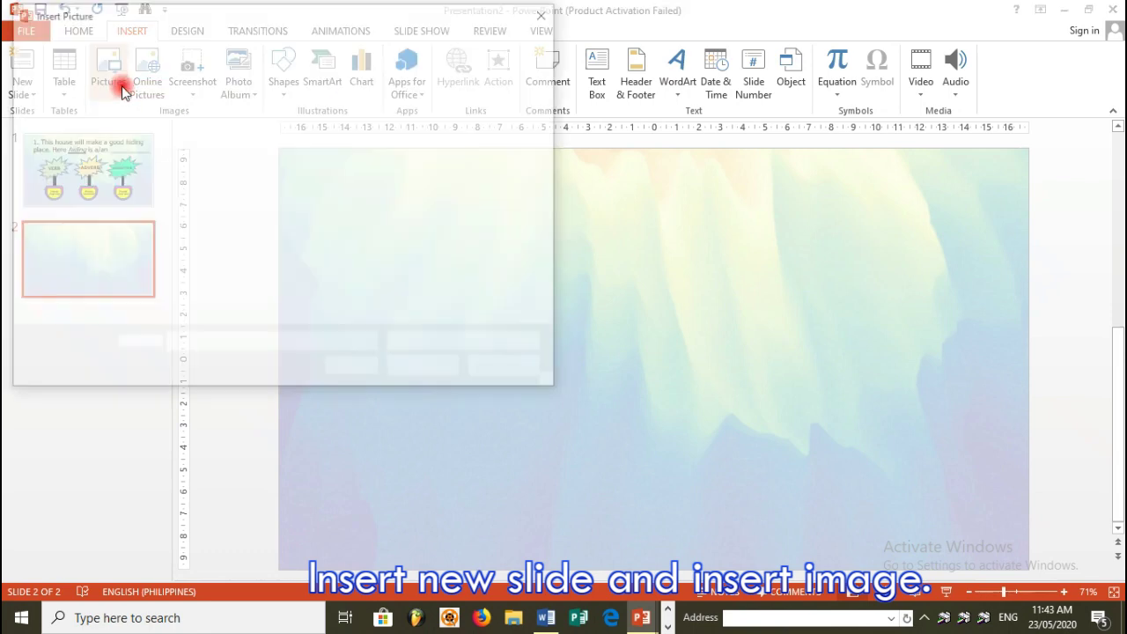
pyautogui.moveTo(555, 128)
pyautogui.mouseDown()
pyautogui.moveTo(563, 148)
pyautogui.moveTo(562, 128)
pyautogui.mouseUp()
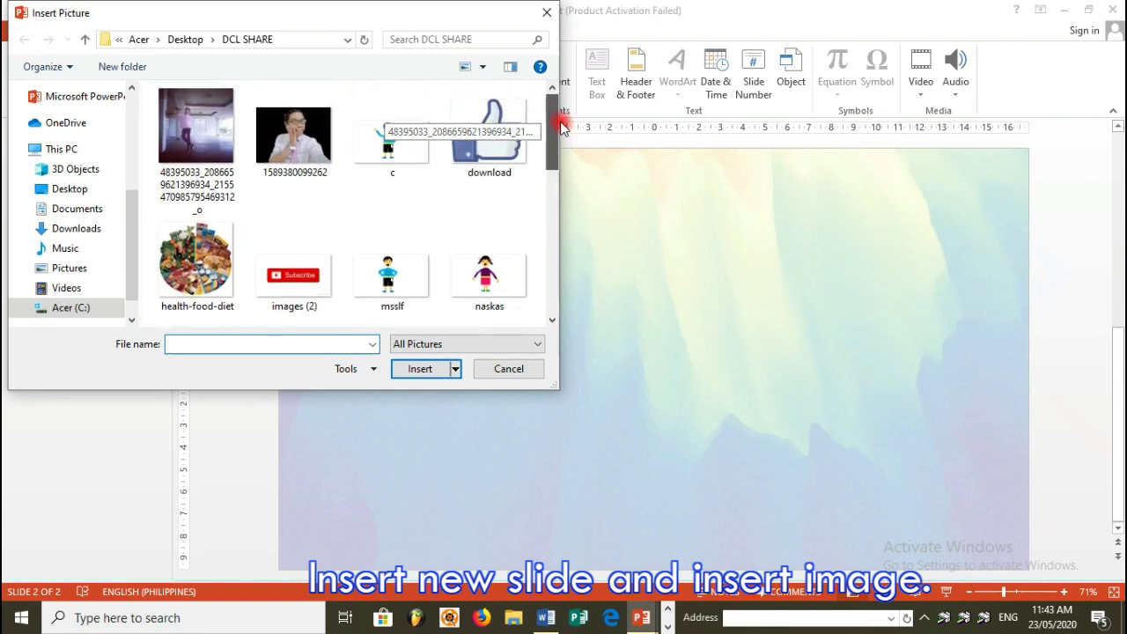
pyautogui.click(409, 137)
pyautogui.click(422, 371)
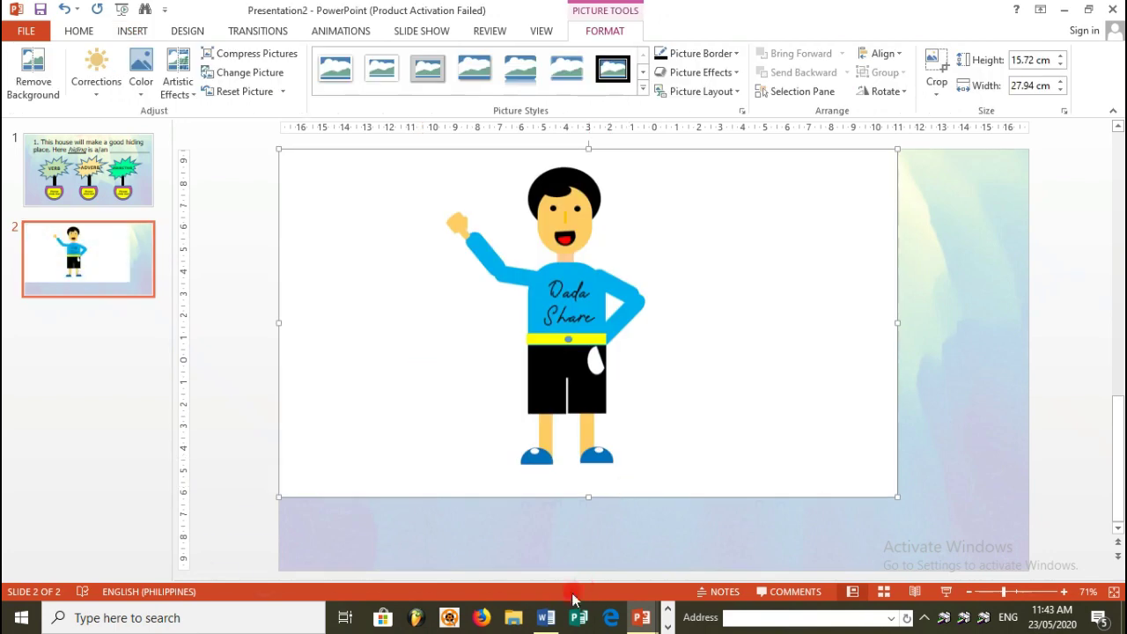
pyautogui.click(935, 59)
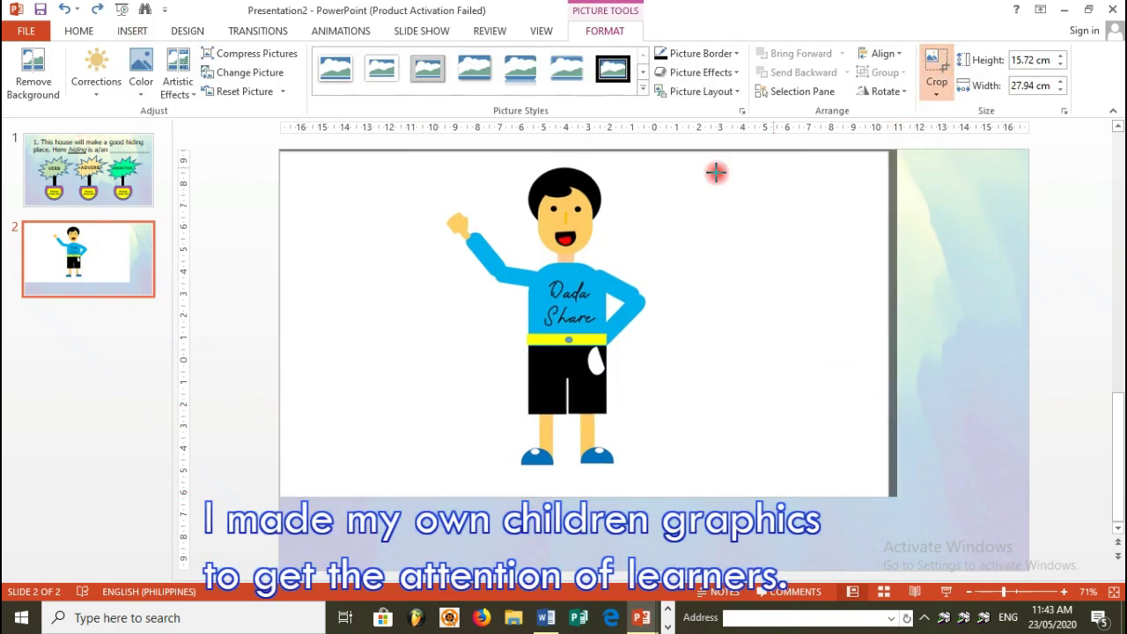
pyautogui.moveTo(897, 148); pyautogui.dragTo(677, 157)
pyautogui.moveTo(278, 497); pyautogui.dragTo(439, 472)
pyautogui.click(935, 59)
pyautogui.moveTo(646, 300); pyautogui.dragTo(987, 399)
pyautogui.click(96, 81)
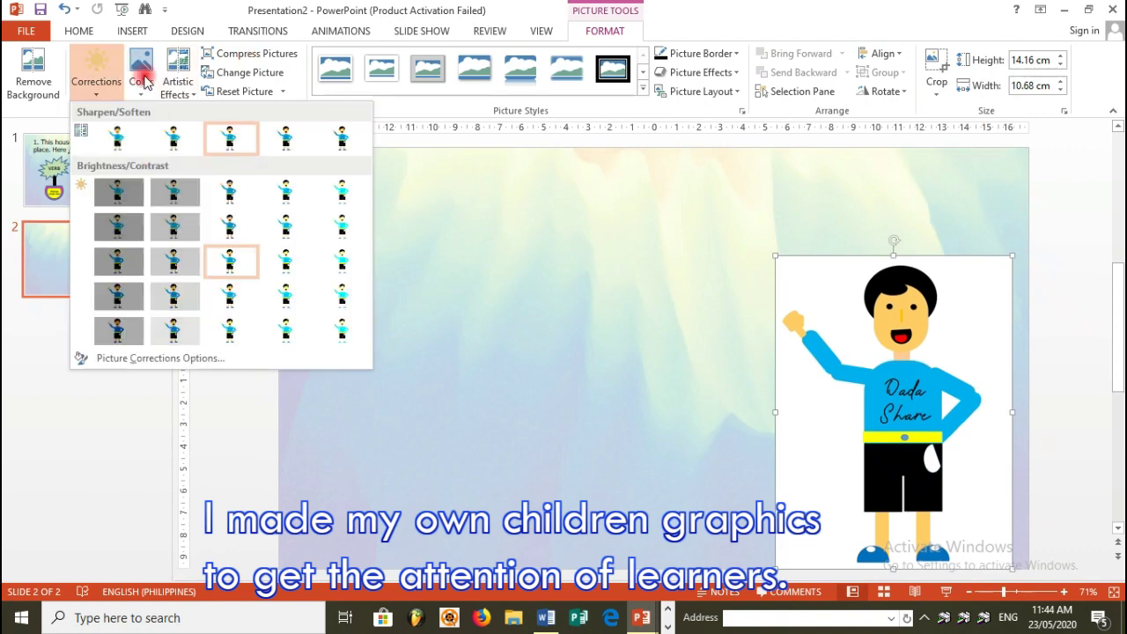
pyautogui.click(988, 347)
# - Insert the girl picture 'naskas' and crop around her
pyautogui.click(132, 31)
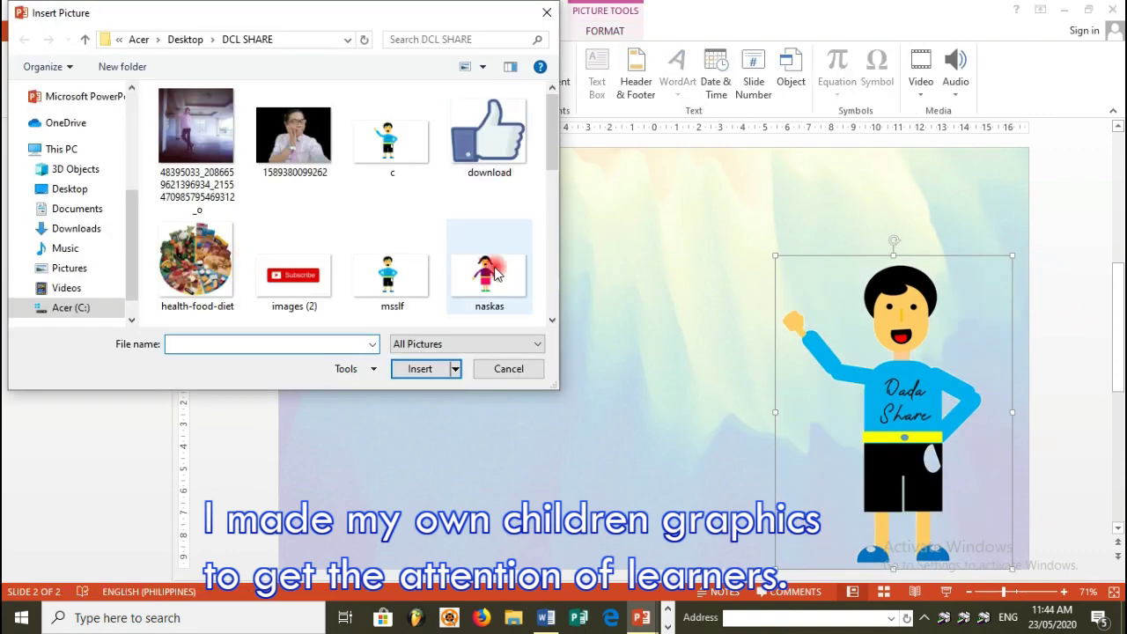
pyautogui.scroll(-5, 554, 188)
pyautogui.click(391, 260)
pyautogui.click(432, 392)
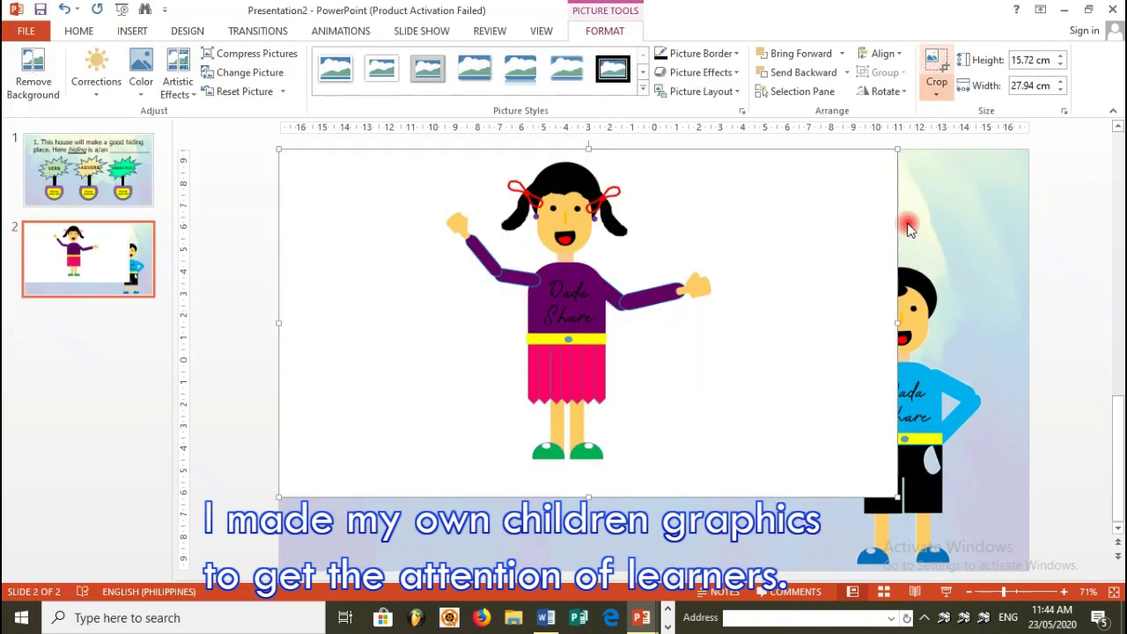
pyautogui.moveTo(897, 150); pyautogui.dragTo(732, 152)
pyautogui.moveTo(278, 496); pyautogui.dragTo(408, 476)
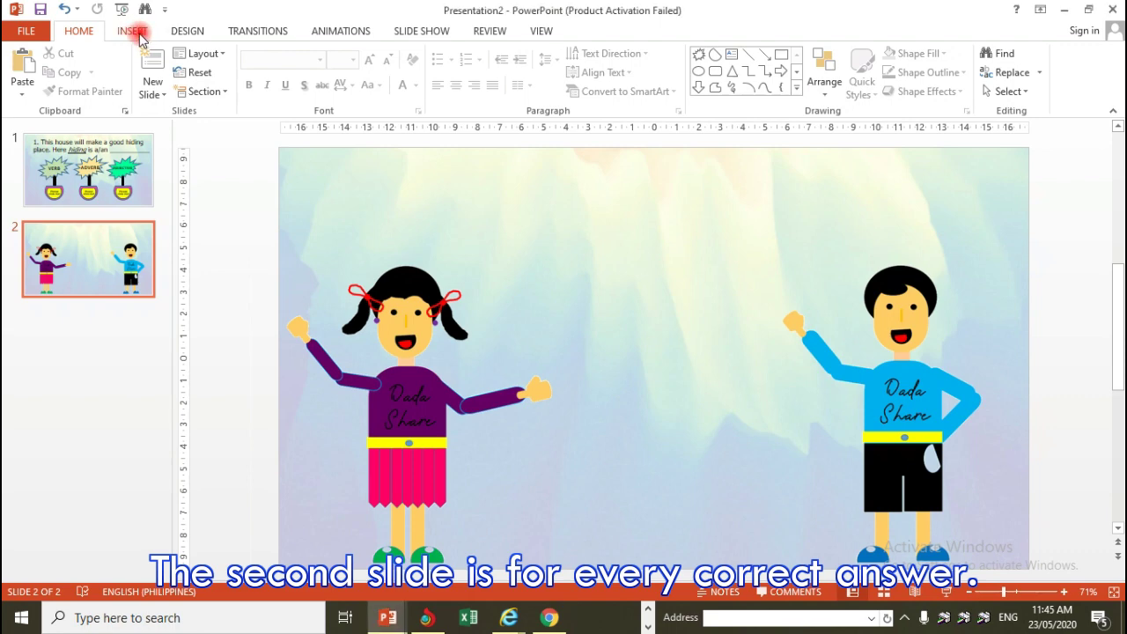
# - Draw a large white explosion burst between the two children on slide 2
pyautogui.click(133, 31)
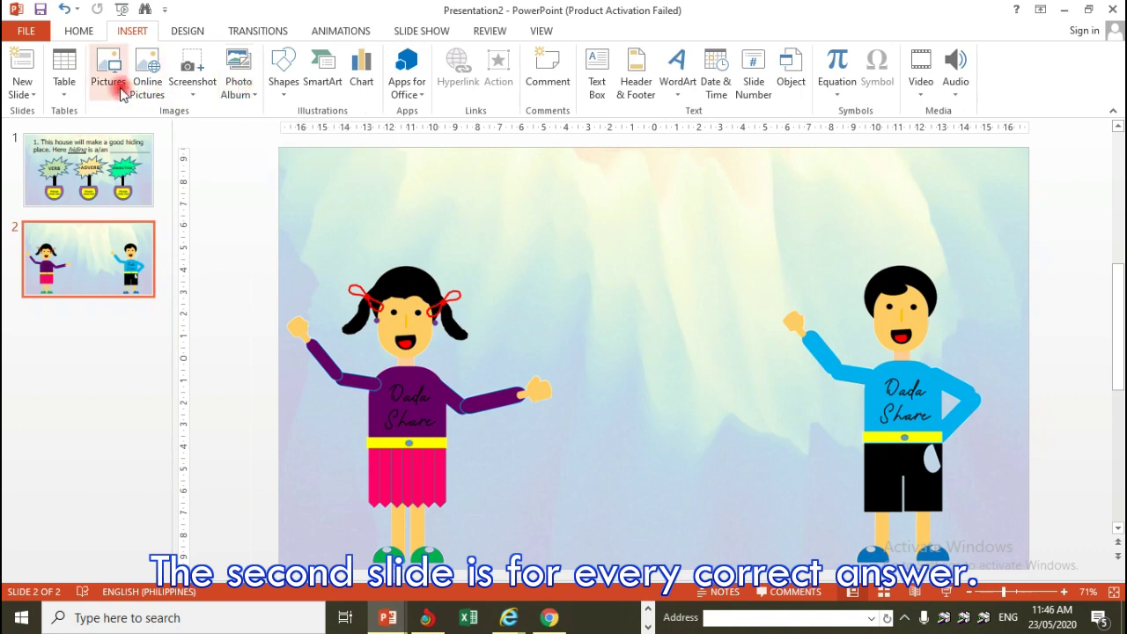
pyautogui.click(283, 83)
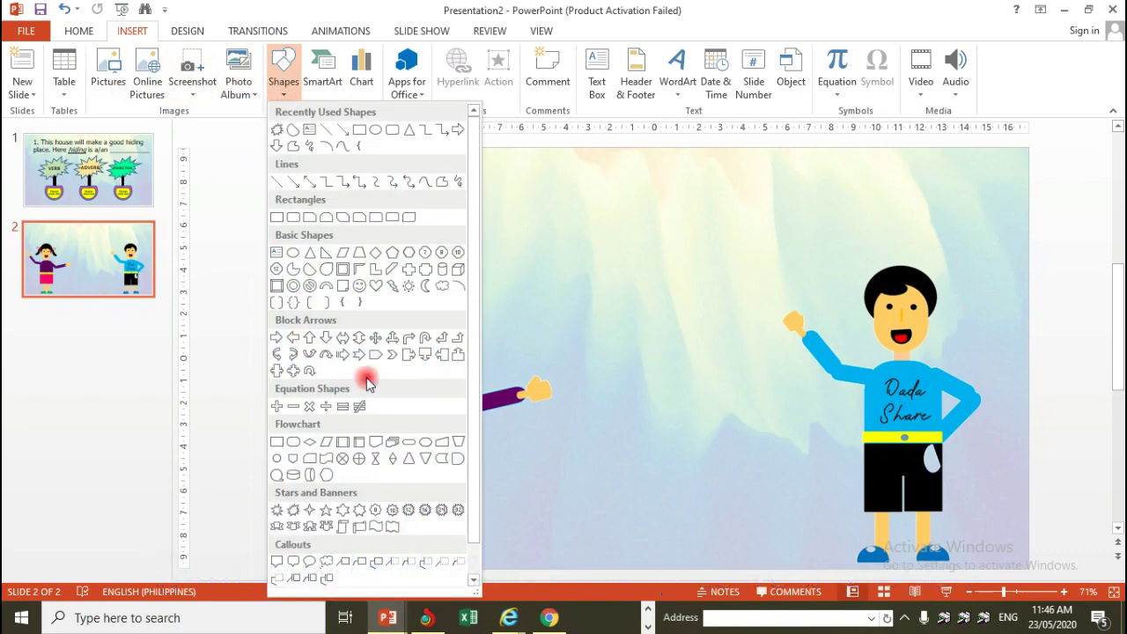
pyautogui.scroll(-1, 476, 319)
pyautogui.click(280, 504)
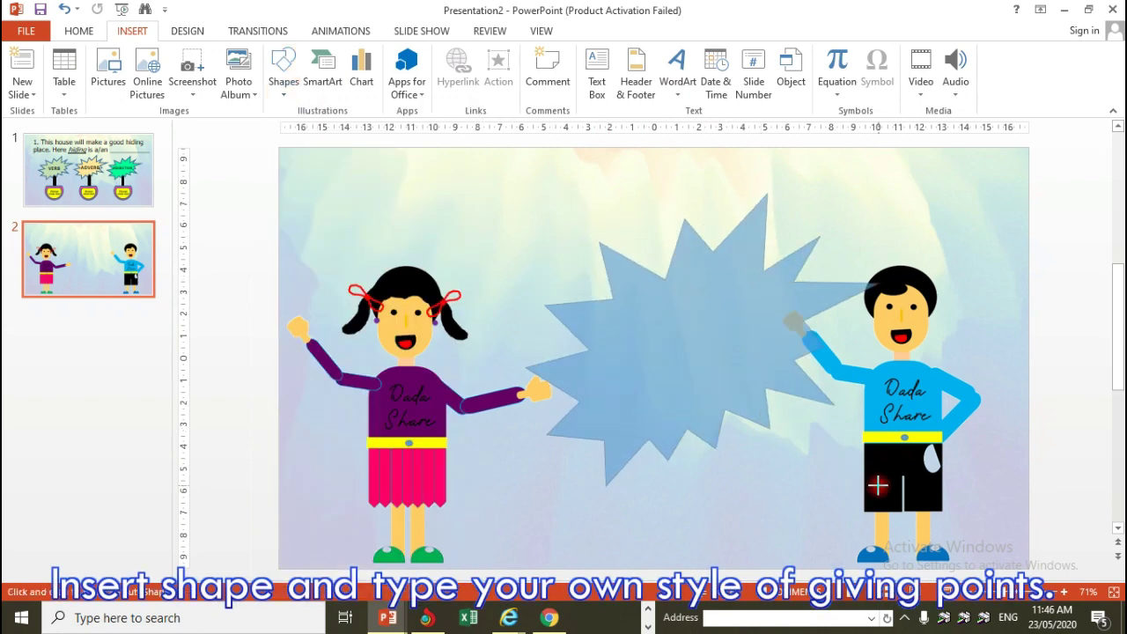
pyautogui.moveTo(524, 192); pyautogui.dragTo(879, 488)
pyautogui.moveTo(717, 320); pyautogui.dragTo(691, 331)
pyautogui.click(410, 53)
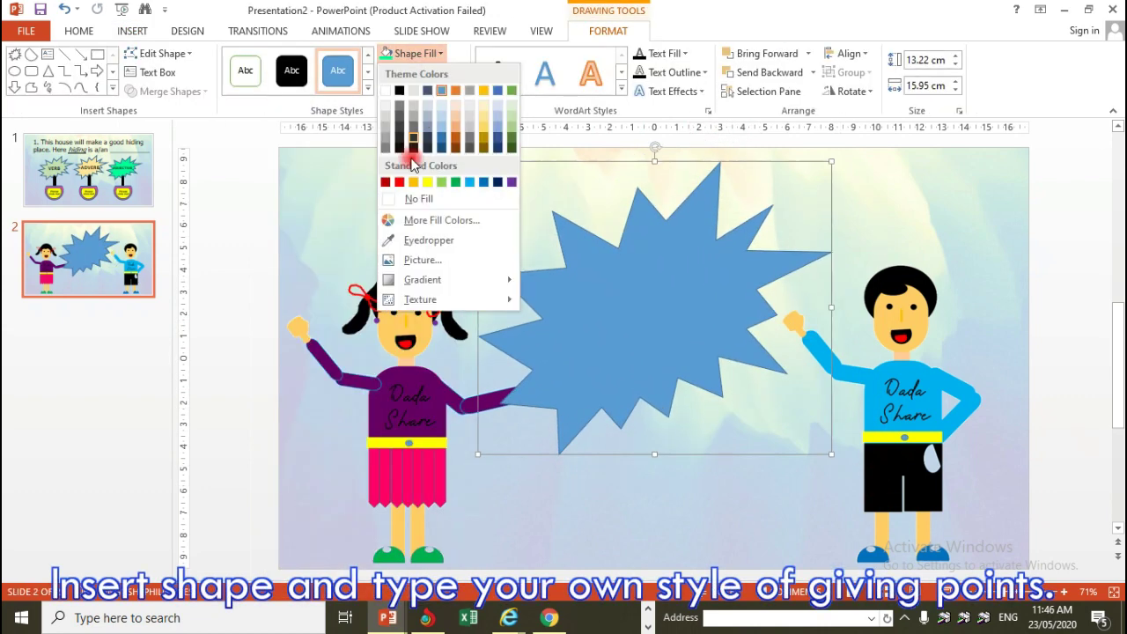
pyautogui.click(388, 85)
pyautogui.hotkey('ctrl', 'v')
pyautogui.click(704, 335)
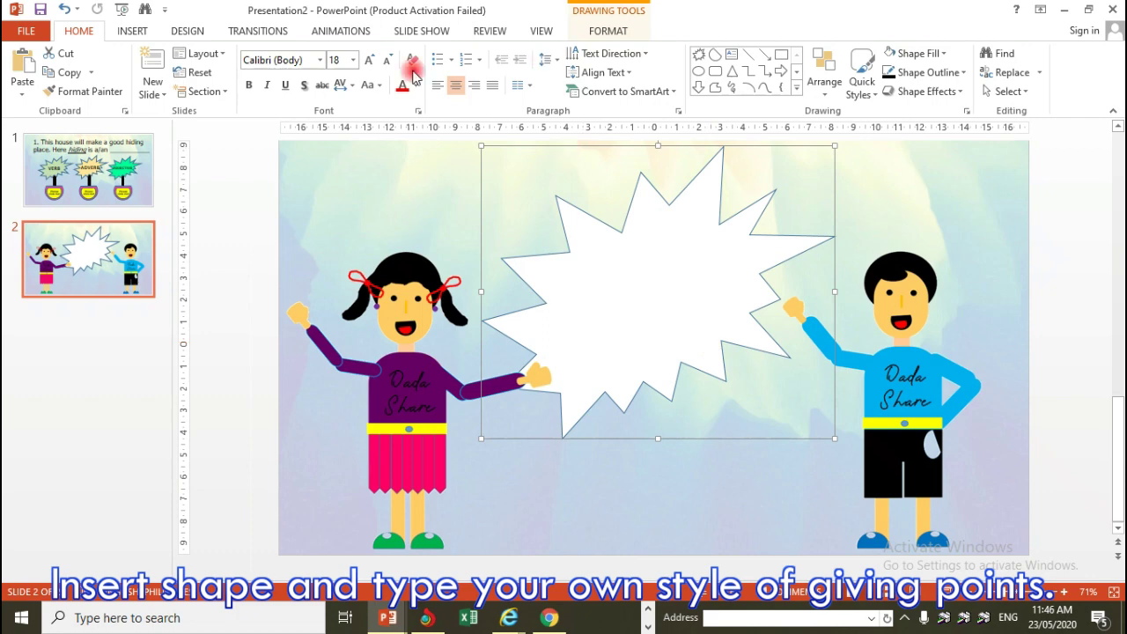
# - Add a text box in the burst reading 'You got it right! Plus 1 point!' in 40-pt Bahnschrift SemiBold
pyautogui.click(132, 31)
pyautogui.click(597, 70)
pyautogui.moveTo(571, 278); pyautogui.dragTo(838, 371)
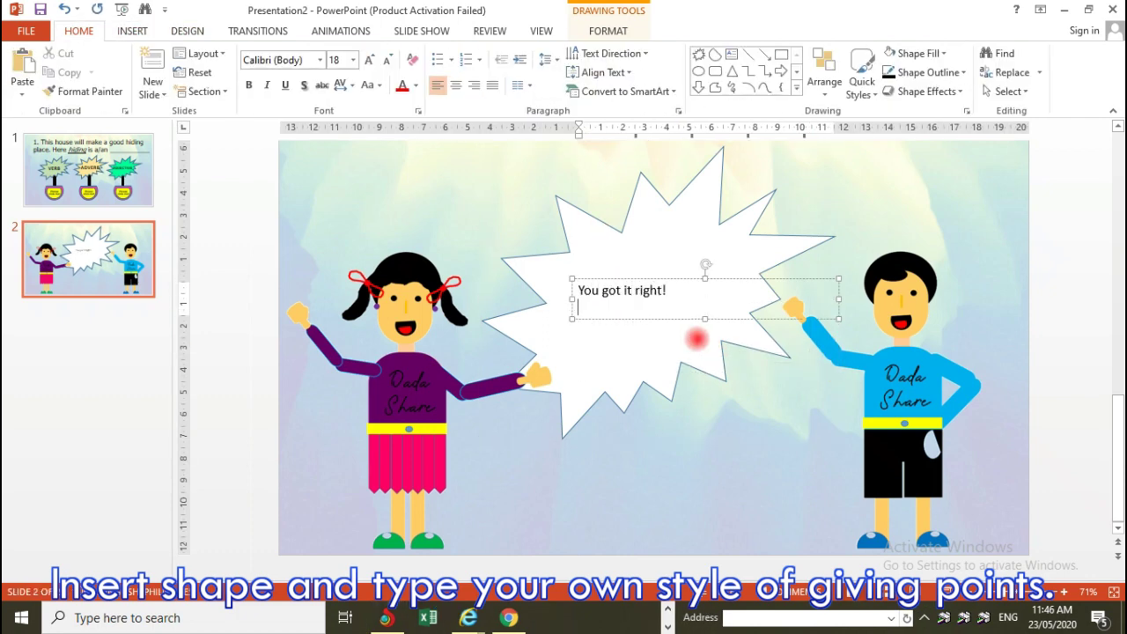
pyautogui.hotkey('ctrl', 'a')
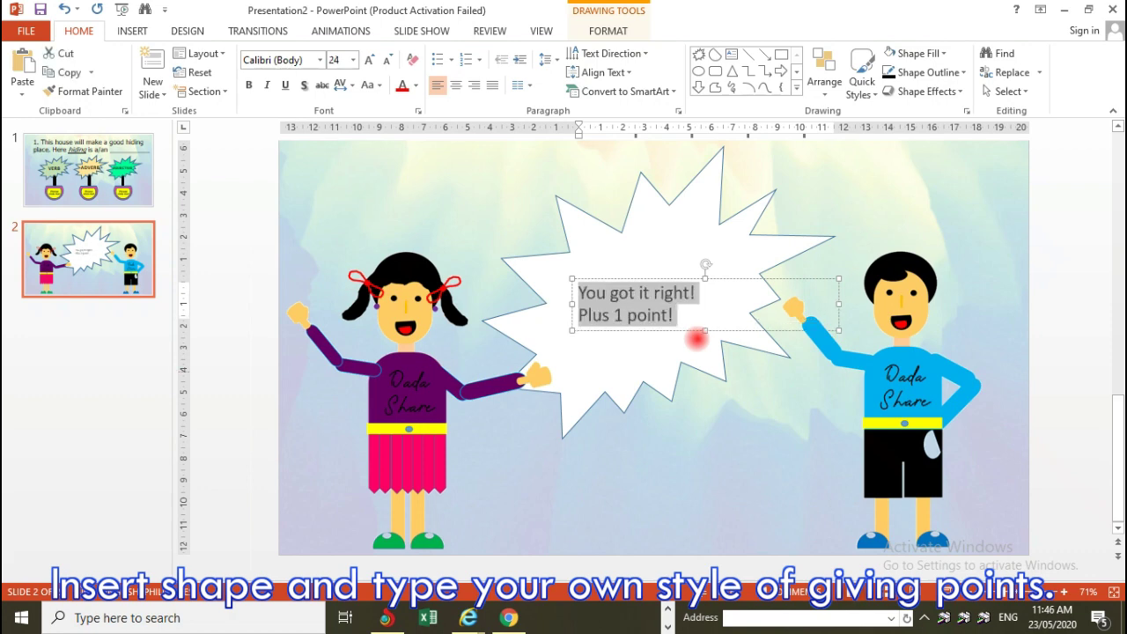
pyautogui.hotkey('ctrl', 'shift', '.')
pyautogui.hotkey('ctrl', 'shift', '.')
pyautogui.hotkey('ctrl', 'shift', '.')
pyautogui.click(319, 59)
pyautogui.moveTo(467, 117); pyautogui.dragTo(466, 143)
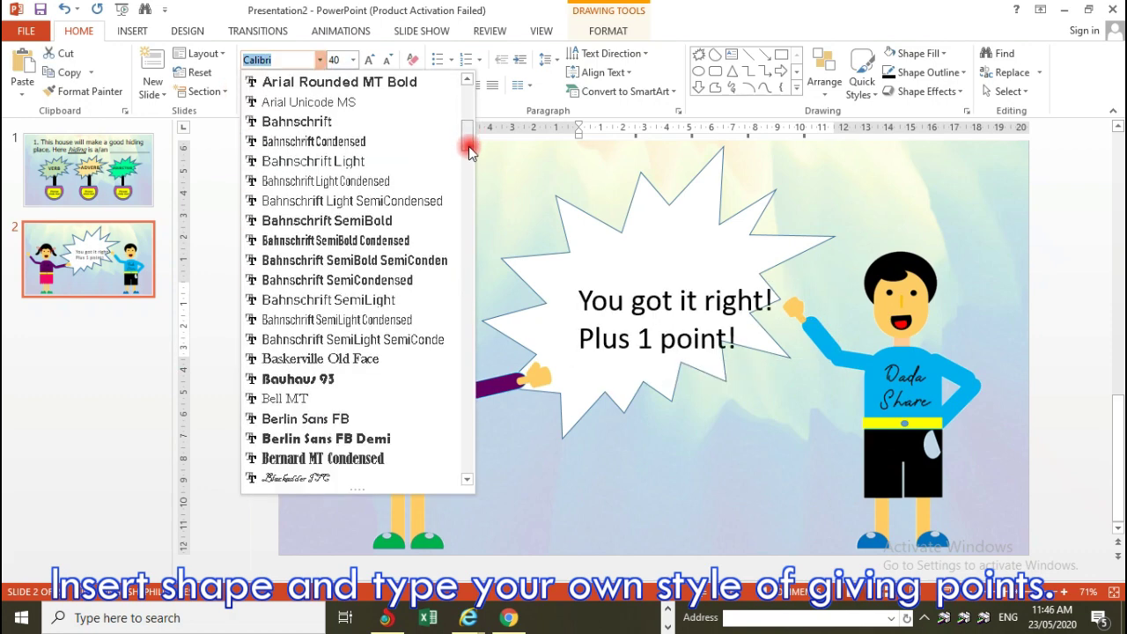
pyautogui.click(299, 302)
pyautogui.click(697, 264)
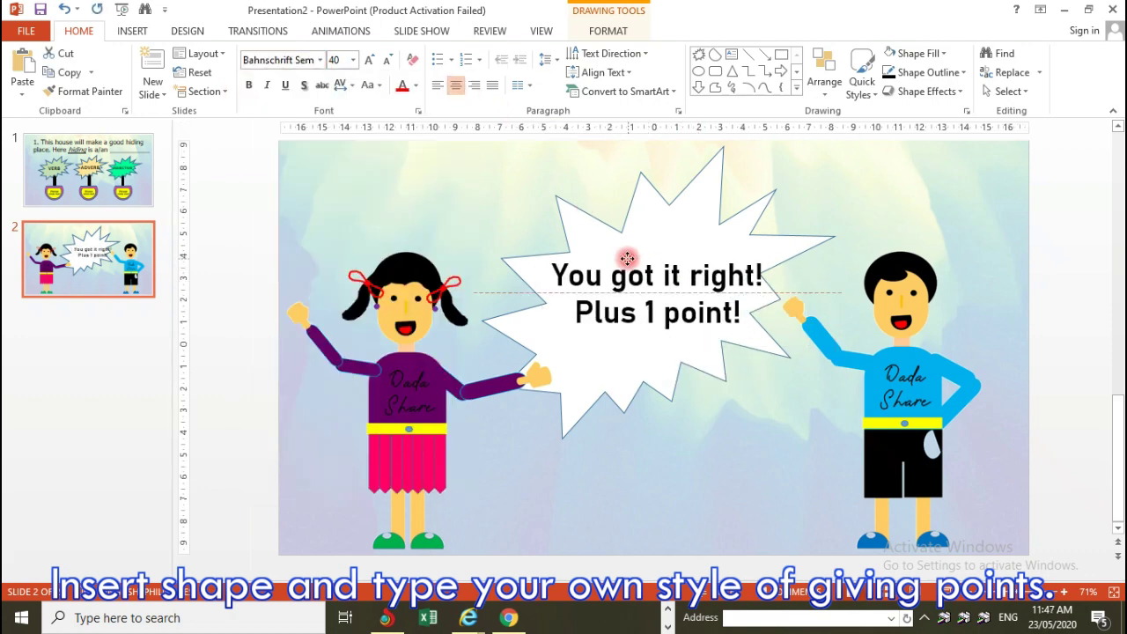
pyautogui.click(71, 382)
# - Add a blank third slide after the right-answer slide
pyautogui.rightClick(90, 324)
pyautogui.click(126, 372)
pyautogui.click(133, 31)
pyautogui.click(109, 70)
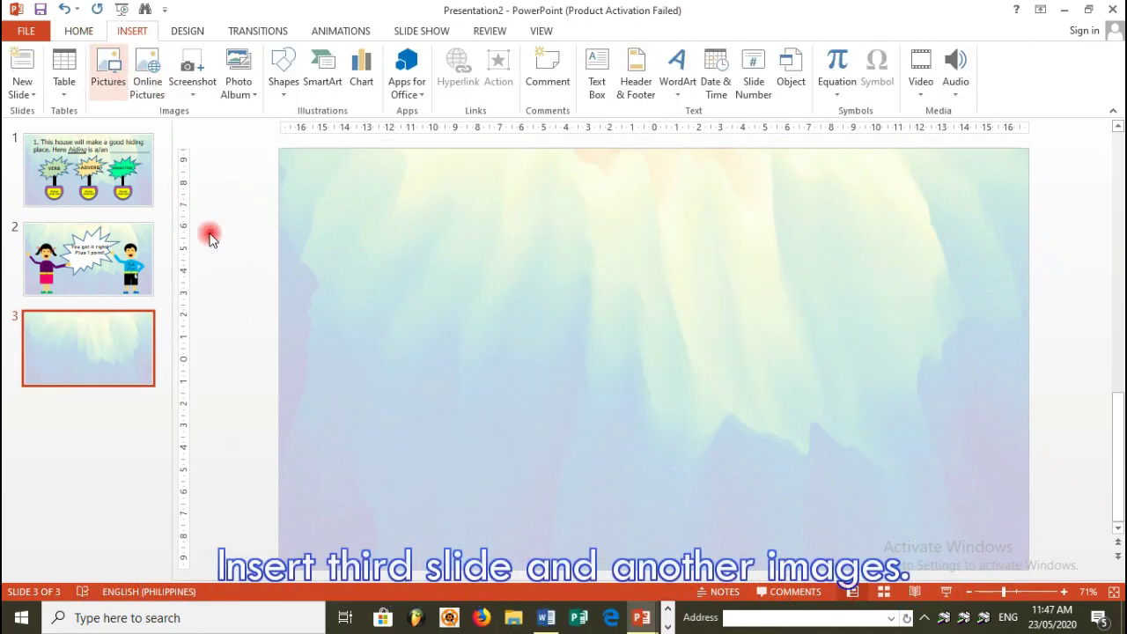
# - Insert the naskas girl picture on slide 3, crop it, remove its white background, and place it lower left
pyautogui.moveTo(552, 133); pyautogui.dragTo(554, 150)
pyautogui.click(489, 189)
pyautogui.click(421, 368)
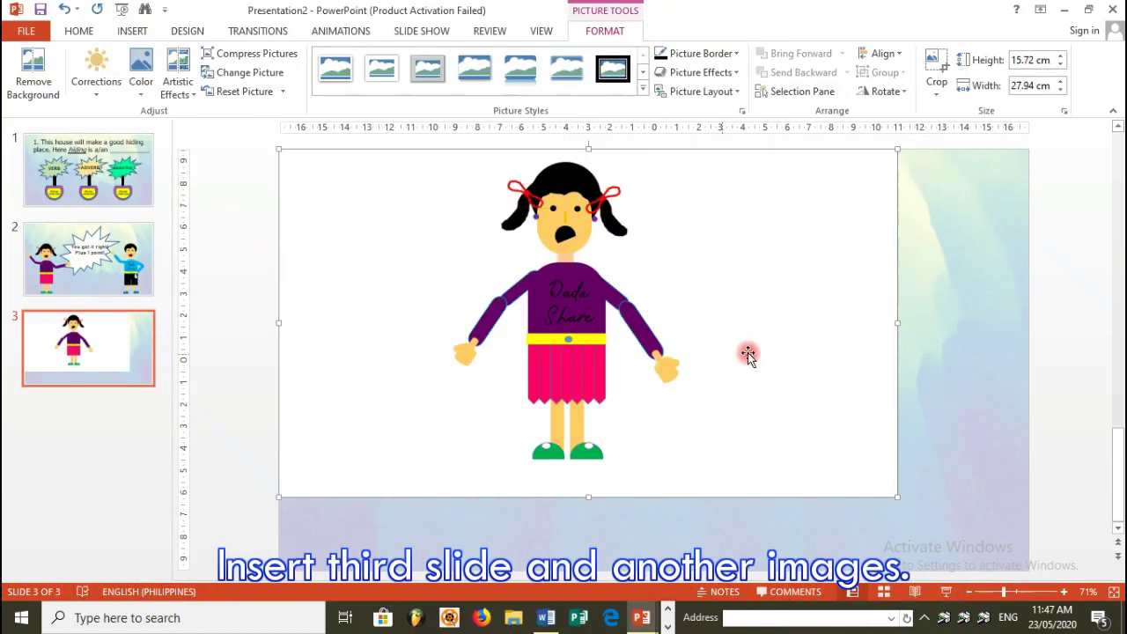
pyautogui.click(936, 70)
pyautogui.moveTo(897, 149); pyautogui.dragTo(729, 155)
pyautogui.moveTo(280, 496); pyautogui.dragTo(415, 467)
pyautogui.click(937, 70)
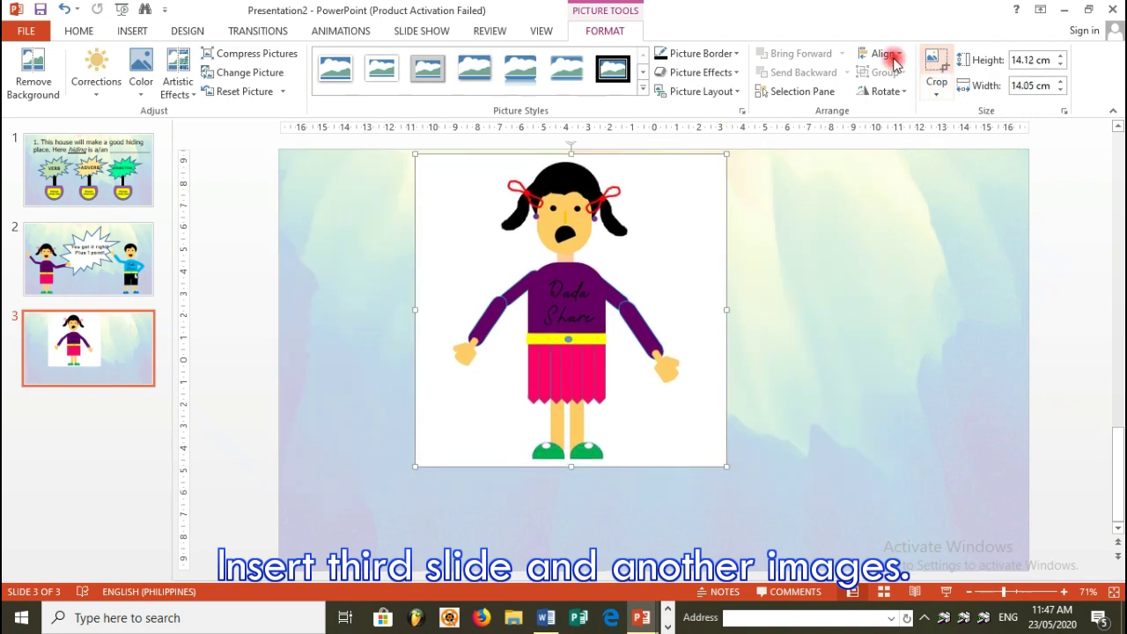
pyautogui.click(98, 70)
pyautogui.click(143, 71)
pyautogui.click(203, 359)
pyautogui.click(652, 264)
pyautogui.moveTo(606, 295); pyautogui.dragTo(447, 402)
# - Insert the boy picture, crop it tightly, and move it to the slide's lower right
pyautogui.click(132, 31)
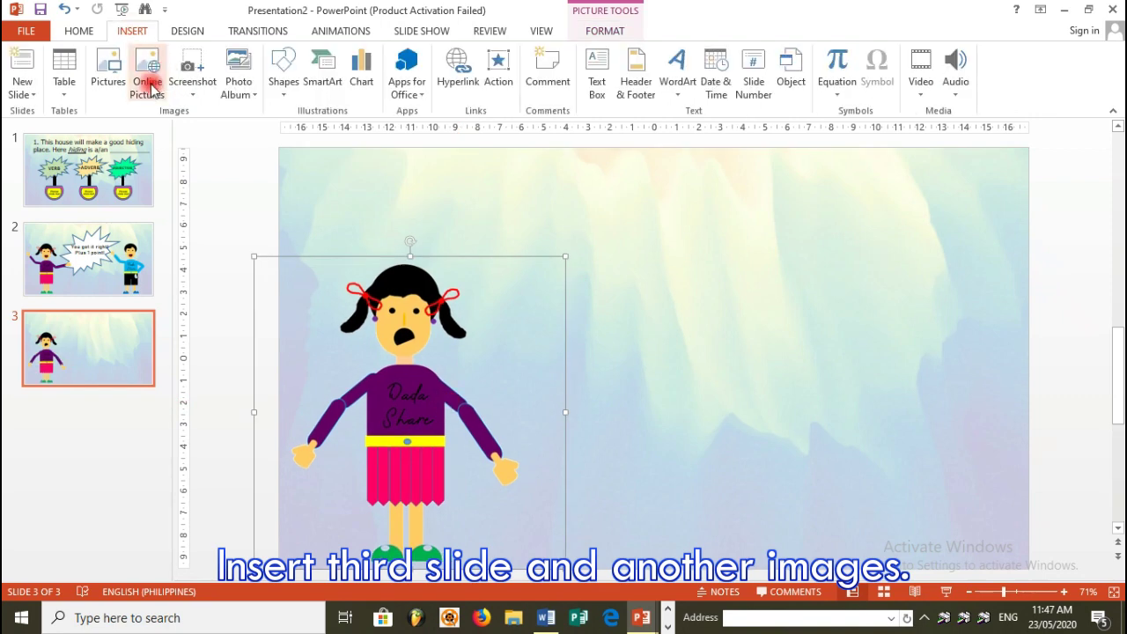
pyautogui.click(423, 155)
pyautogui.click(420, 369)
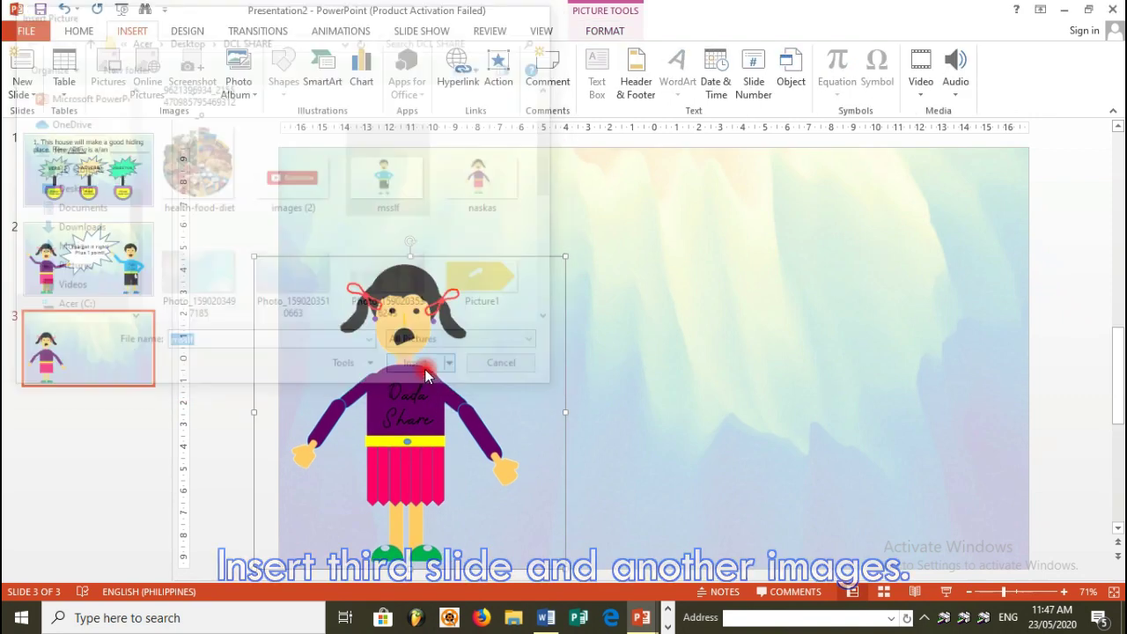
pyautogui.moveTo(892, 153); pyautogui.dragTo(654, 164)
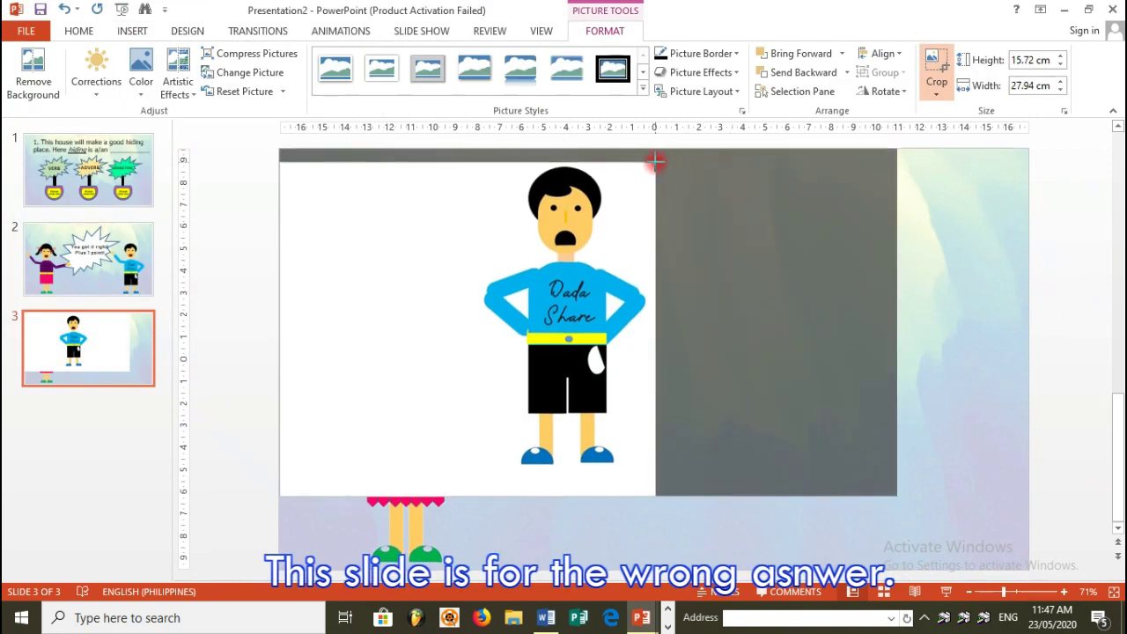
pyautogui.moveTo(317, 496); pyautogui.dragTo(457, 481)
pyautogui.click(963, 50)
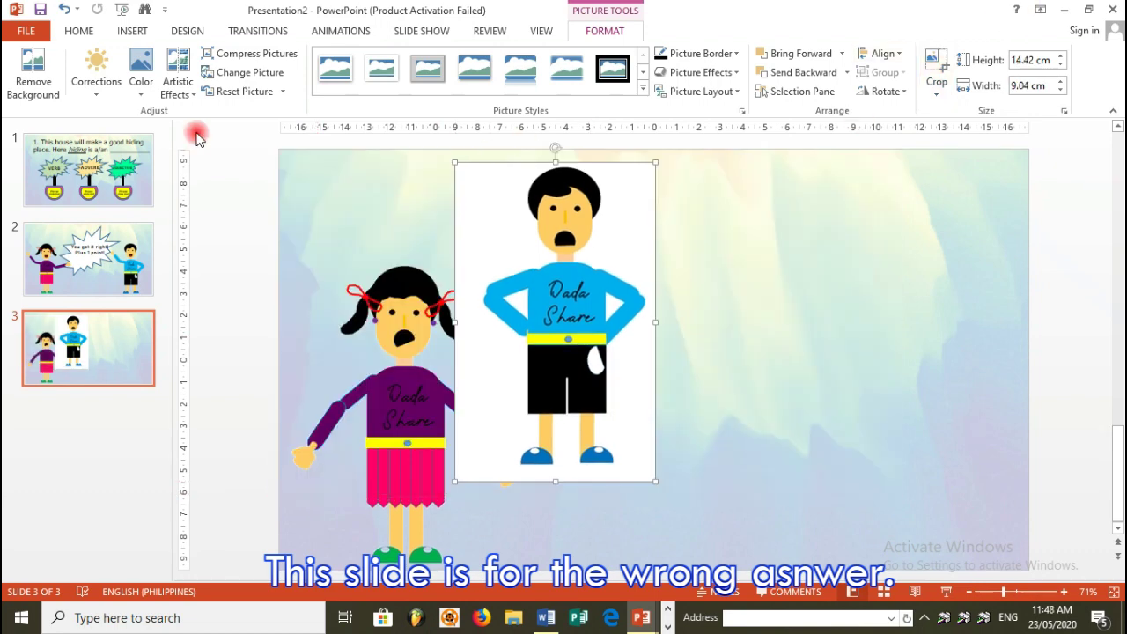
pyautogui.click(141, 81)
pyautogui.click(238, 346)
pyautogui.click(593, 332)
pyautogui.moveTo(593, 332); pyautogui.dragTo(967, 419)
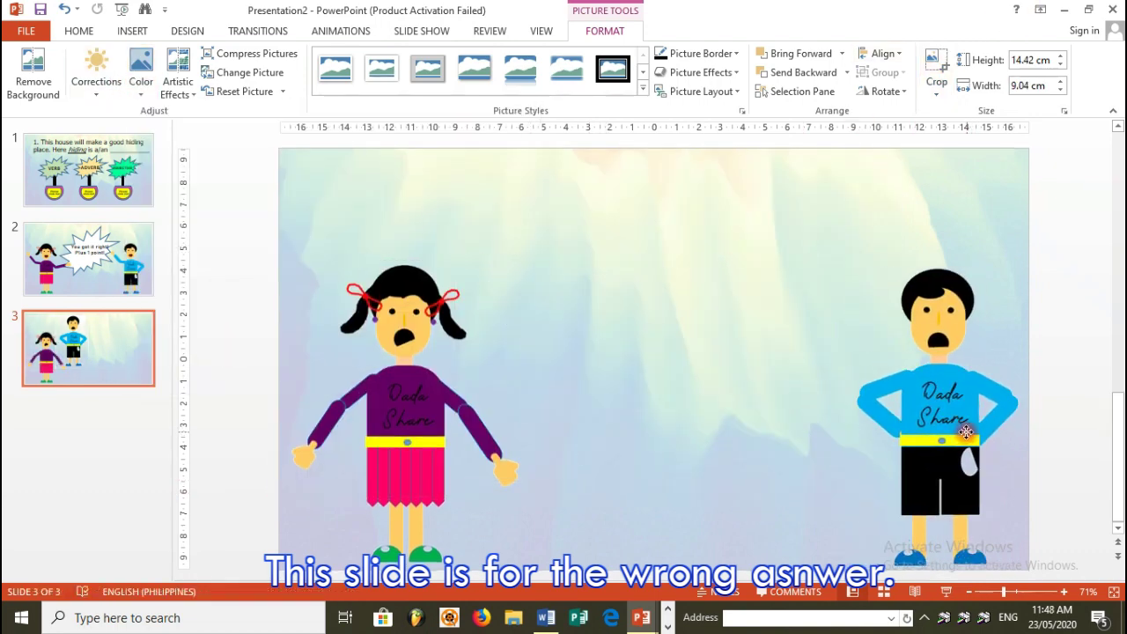
# - Draw an explosion star shape in the centre of slide 3 between the characters
pyautogui.click(128, 31)
pyautogui.click(283, 71)
pyautogui.click(403, 182)
pyautogui.moveTo(467, 204); pyautogui.dragTo(837, 456)
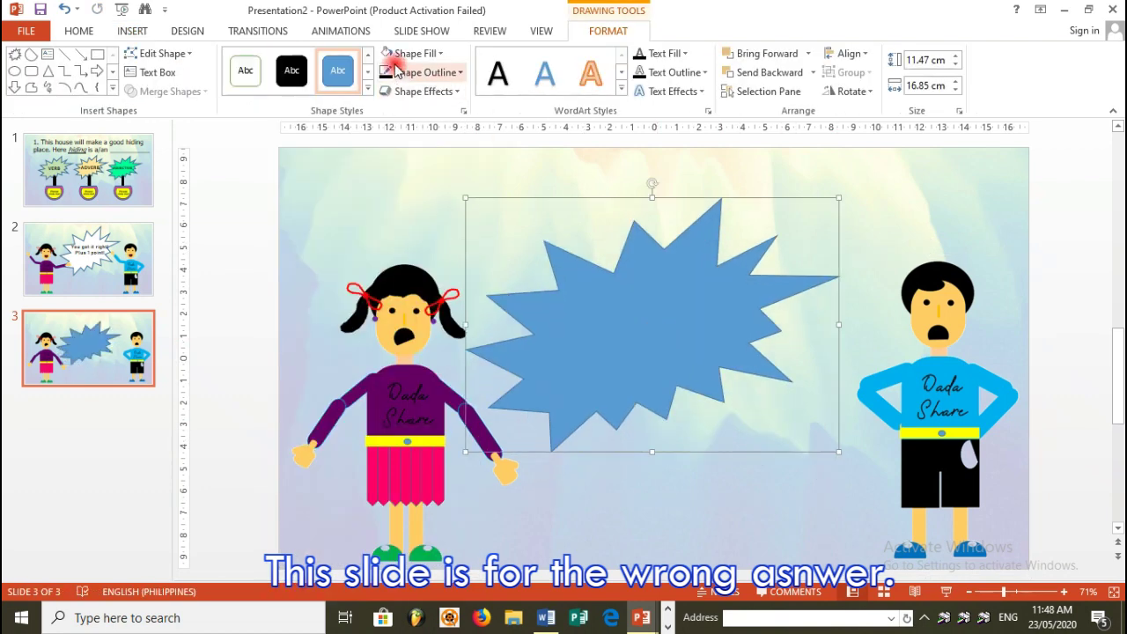
# - Fill the star white and add centred text 'Sorry, please try again!' enlarged to size 40 inside it
pyautogui.click(390, 53)
pyautogui.click(132, 31)
pyautogui.click(597, 88)
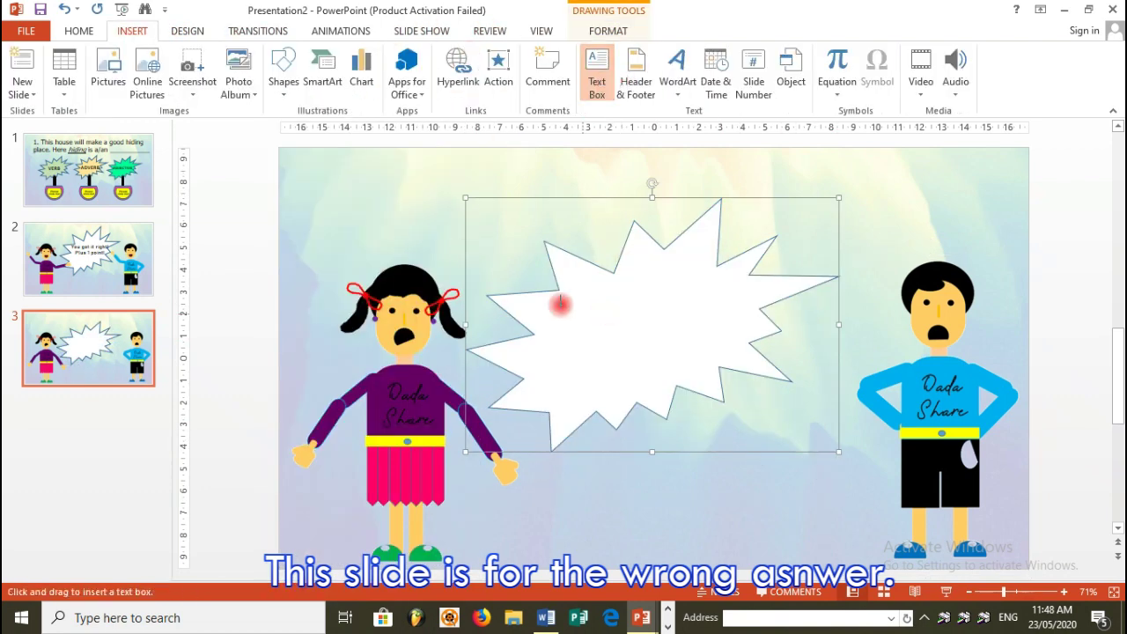
pyautogui.moveTo(544, 300); pyautogui.dragTo(788, 388)
pyautogui.write('sor')
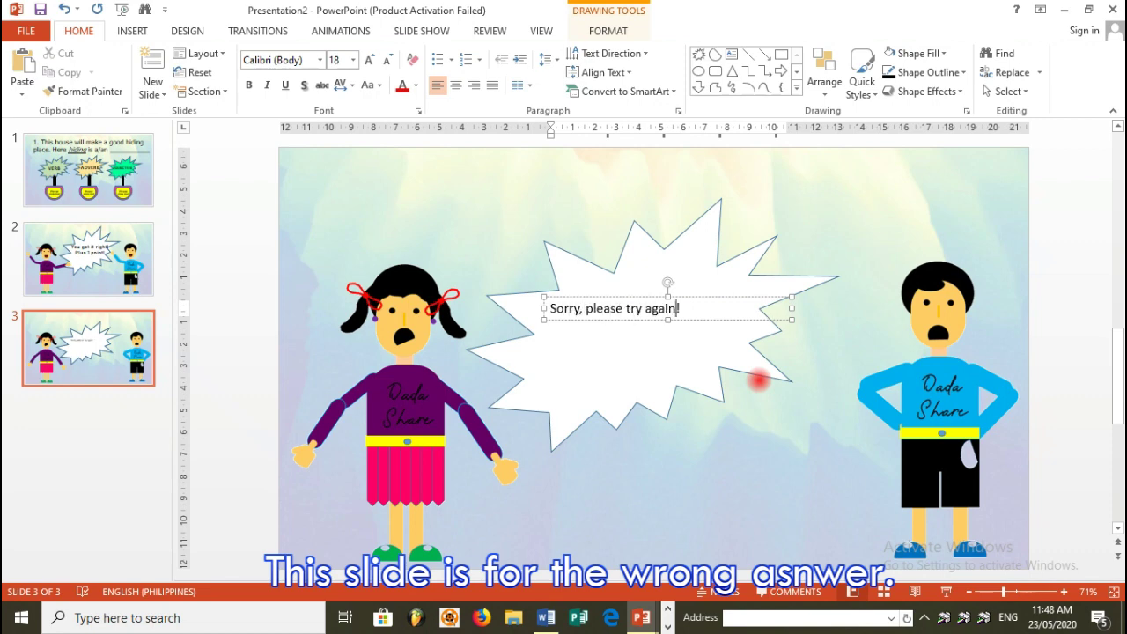
pyautogui.hotkey('ctrl', 'a')
pyautogui.hotkey('ctrl', 'shift', '.')
pyautogui.hotkey('ctrl', 'shift', '.')
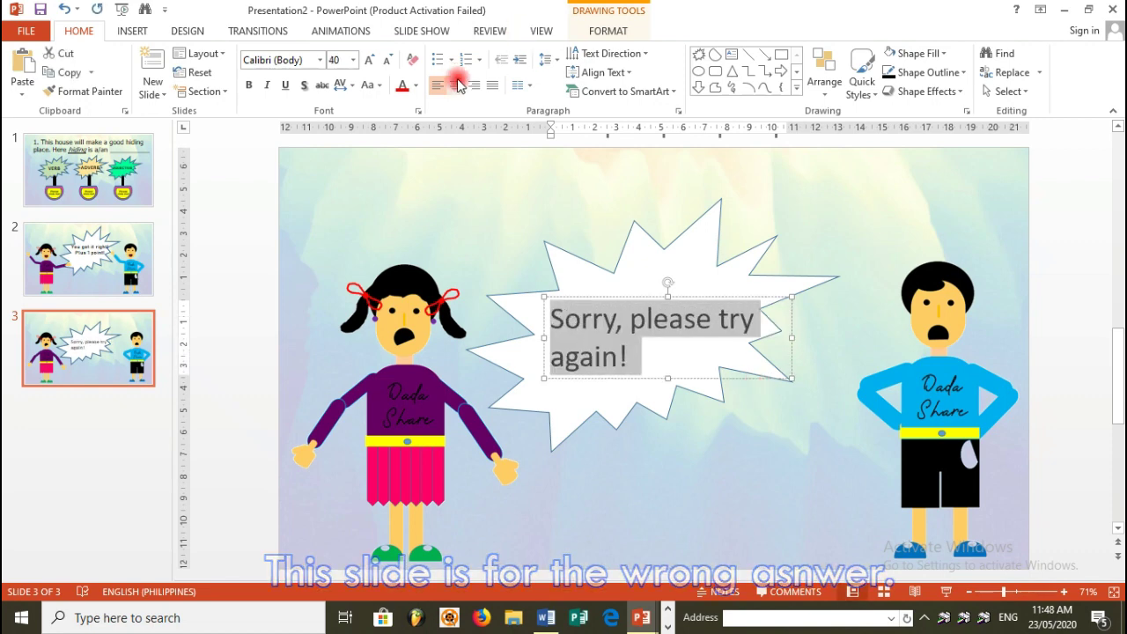
pyautogui.click(455, 85)
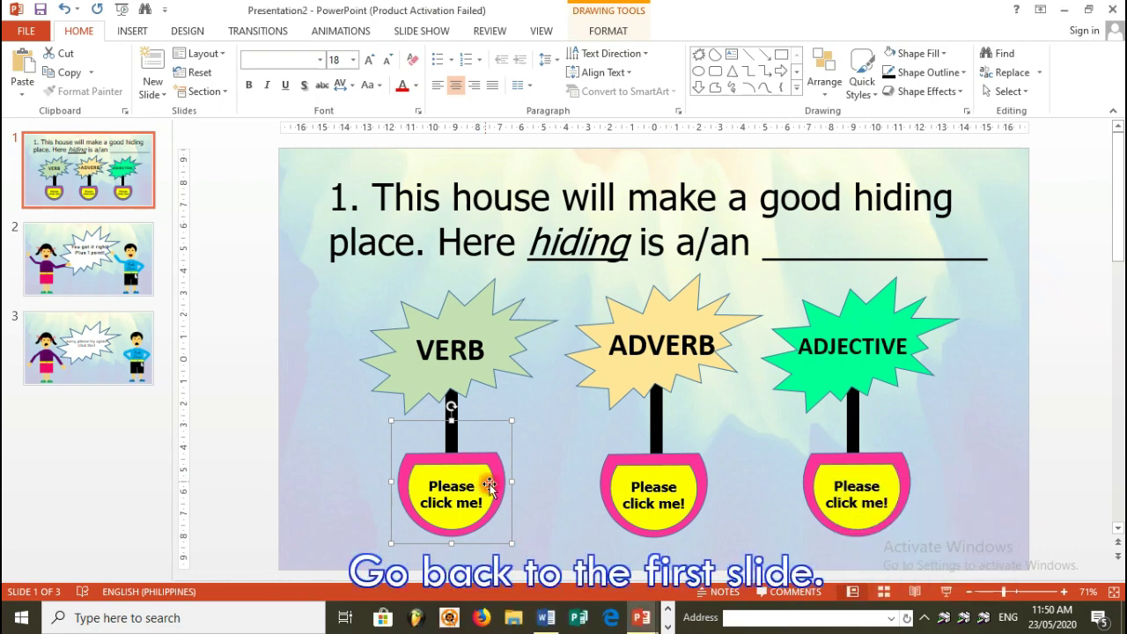
pyautogui.click(492, 486)
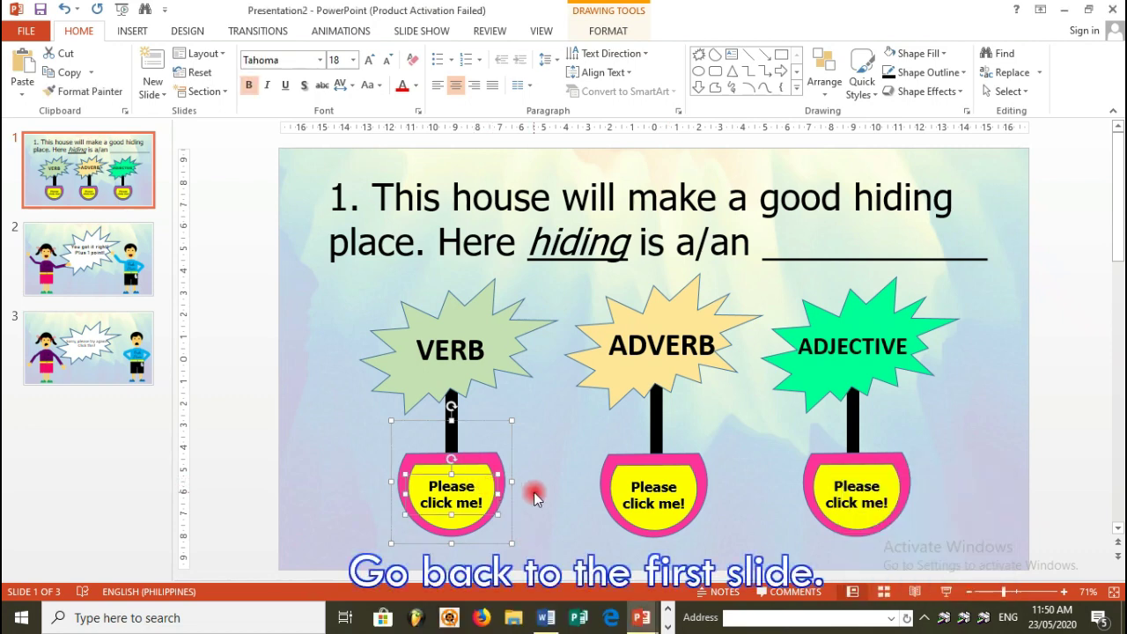
# - Open the Insert Hyperlink dialog for the ADJECTIVE pot's 'Please click me!' label on slide 1
pyautogui.click(535, 498)
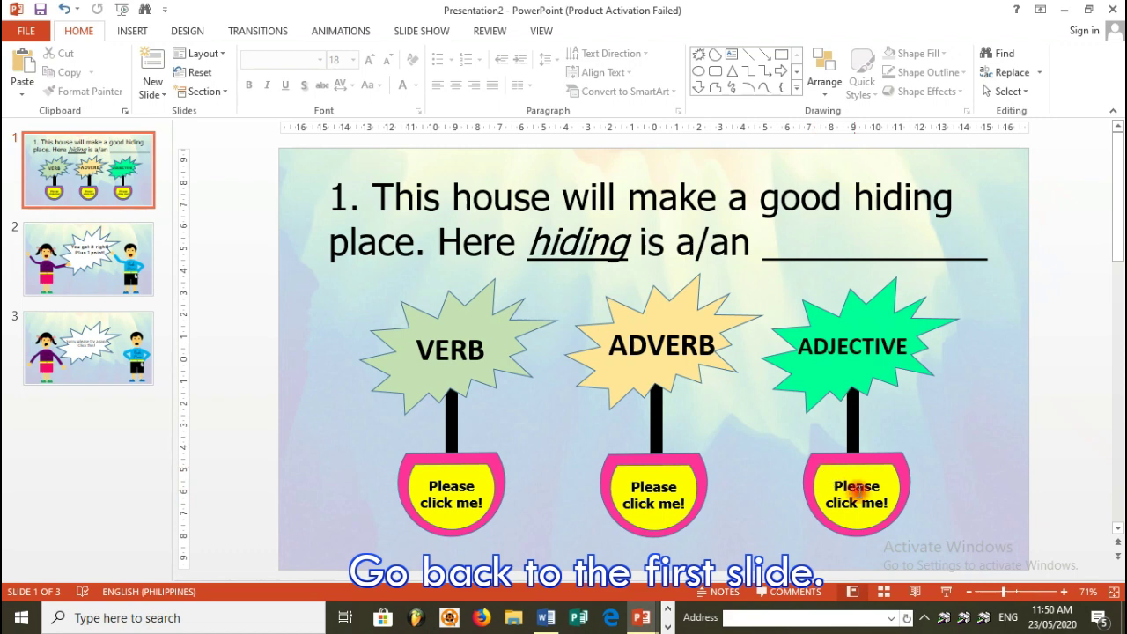
pyautogui.click(902, 500)
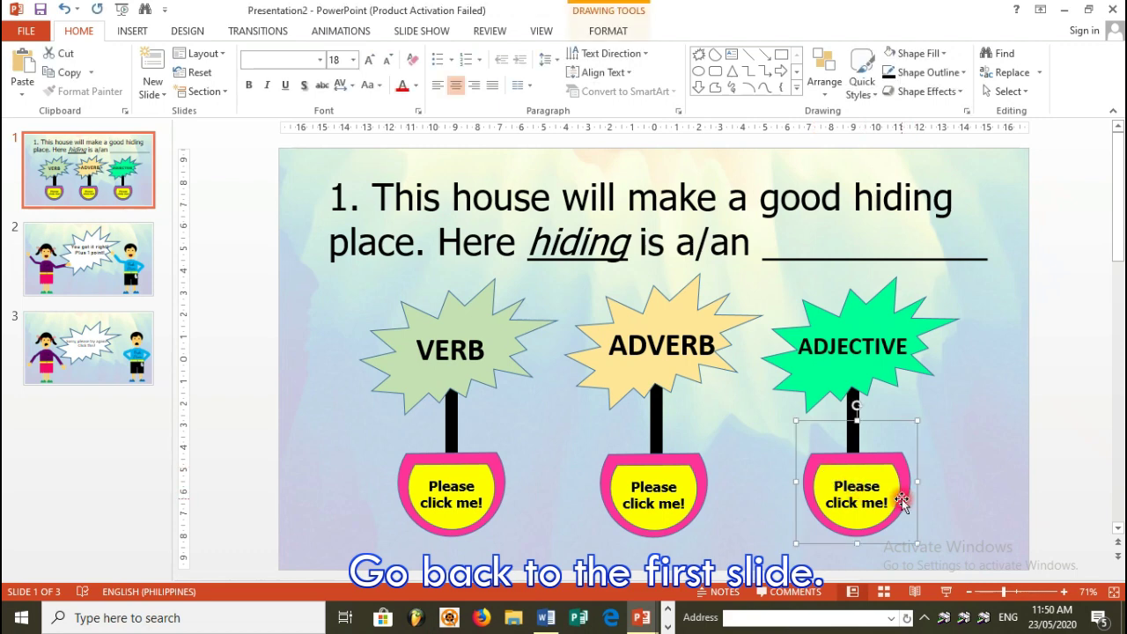
pyautogui.rightClick(902, 501)
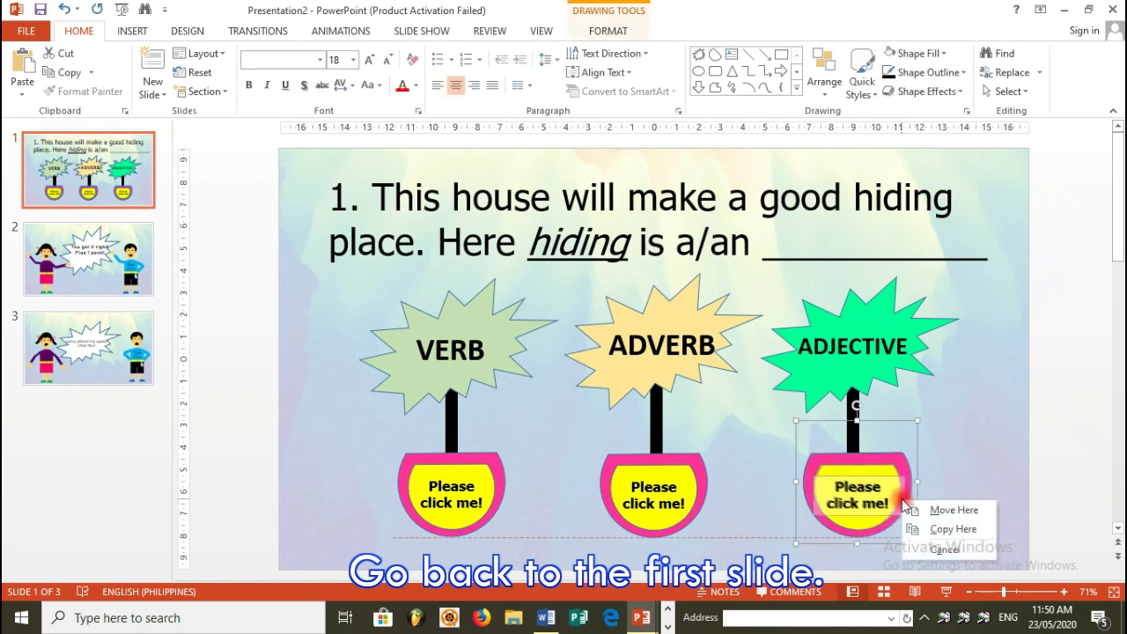
pyautogui.click(916, 497)
pyautogui.rightClick(916, 496)
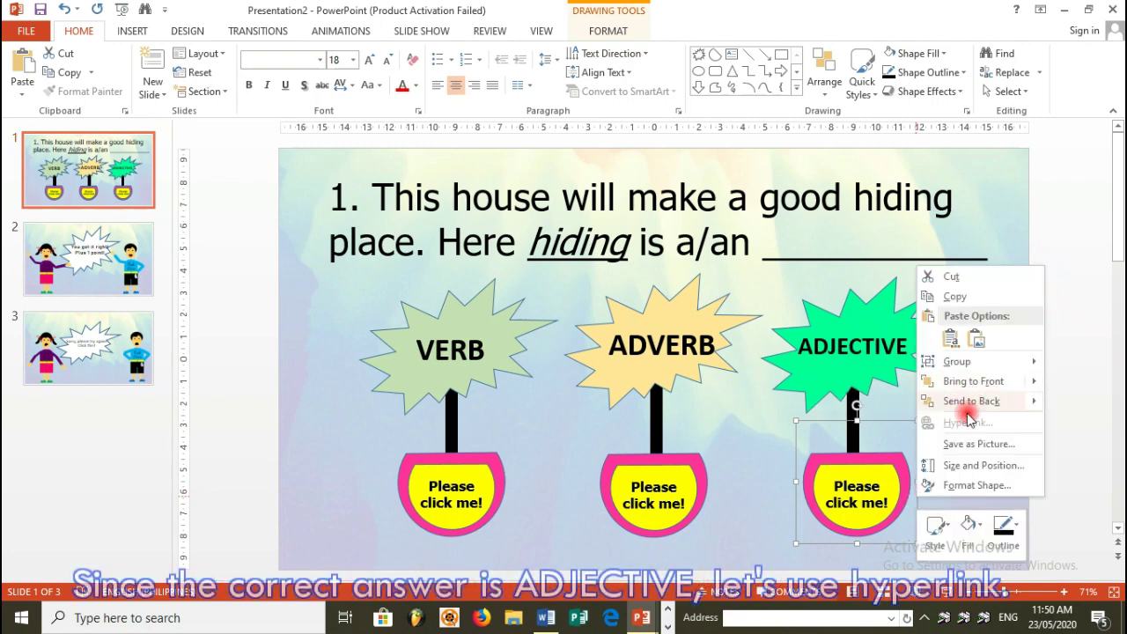
pyautogui.click(913, 565)
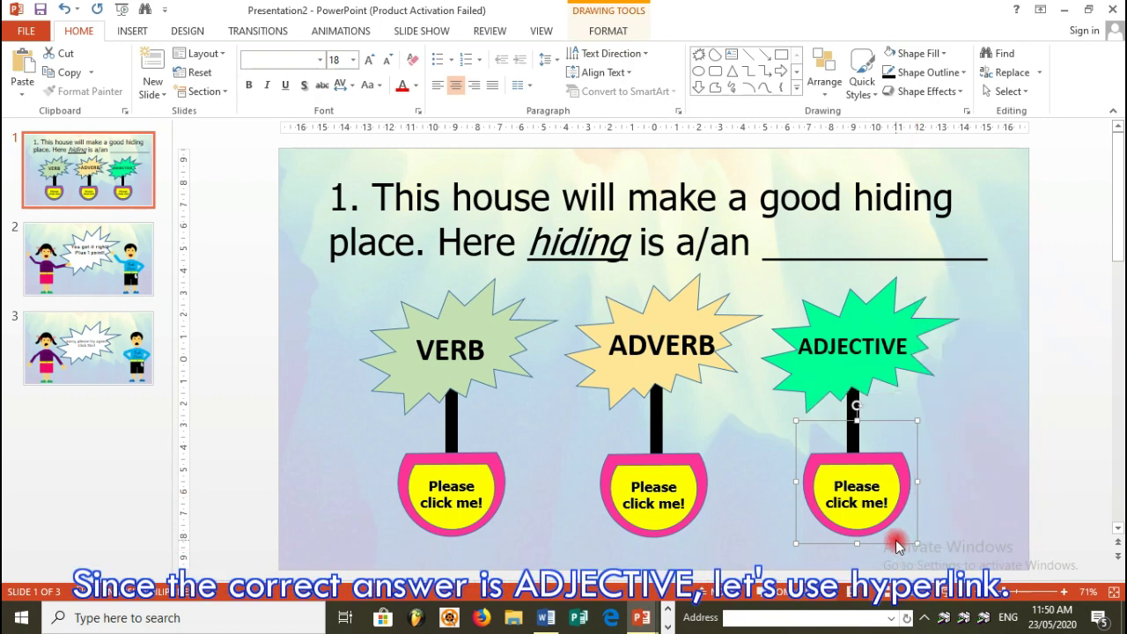
pyautogui.click(896, 546)
pyautogui.click(873, 531)
pyautogui.rightClick(877, 538)
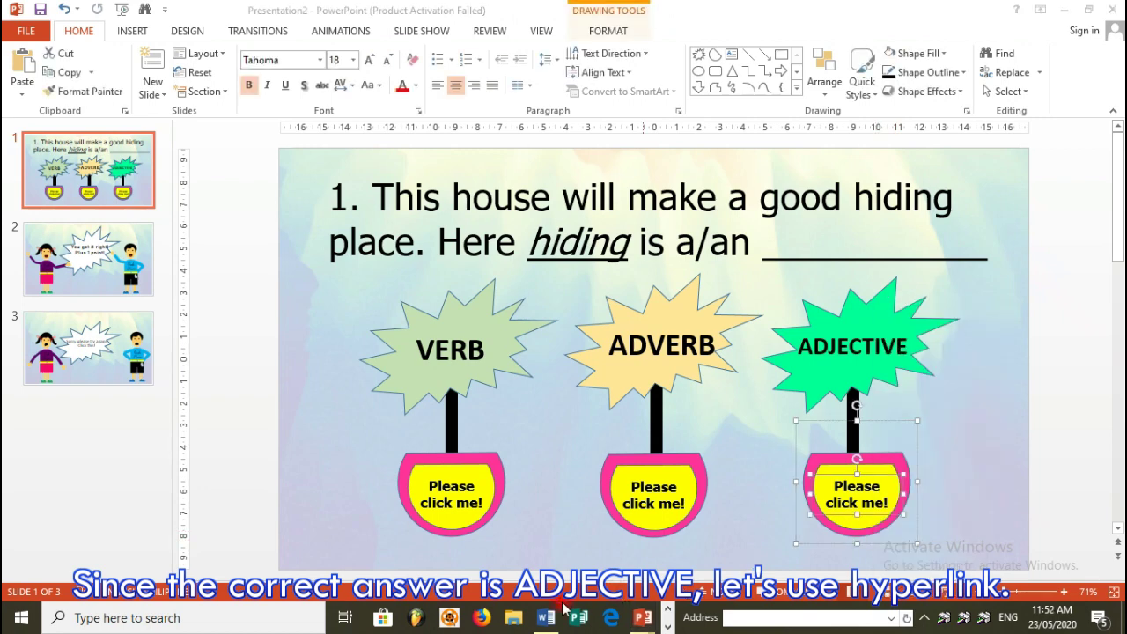
pyautogui.rightClick(905, 500)
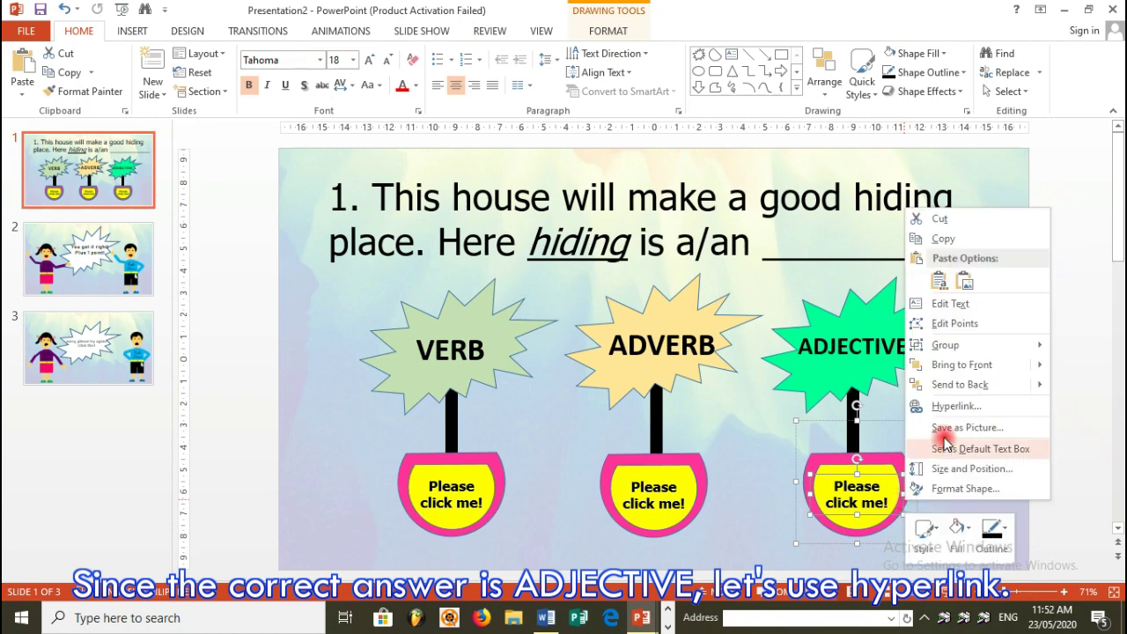
pyautogui.click(944, 408)
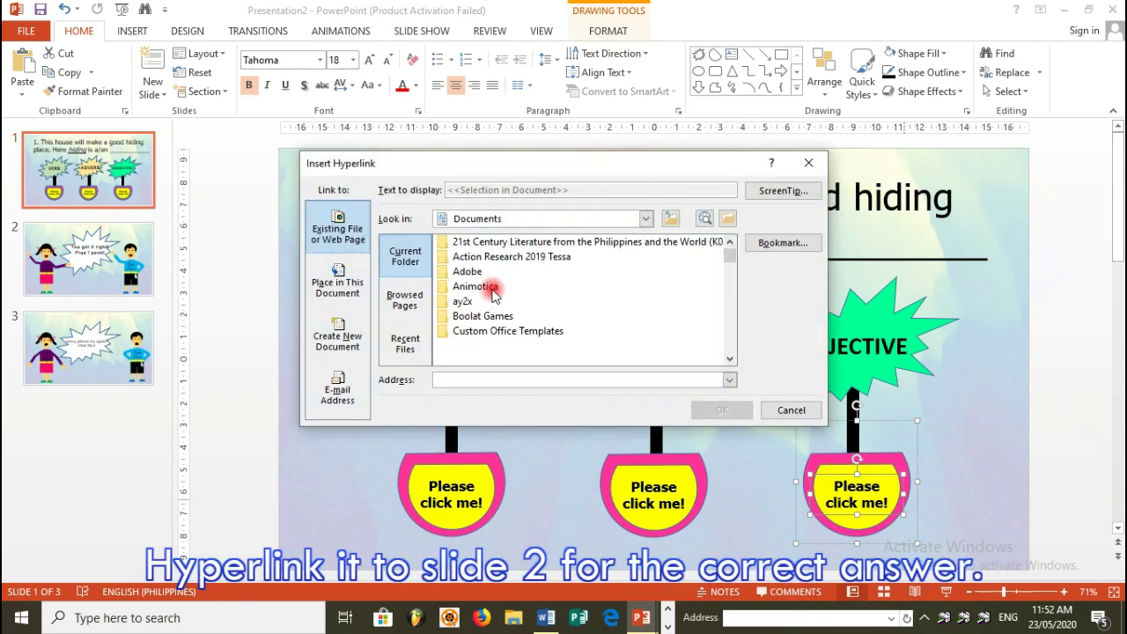
# - Link the ADJECTIVE pot to slide 2 via Place in This Document
pyautogui.click(342, 283)
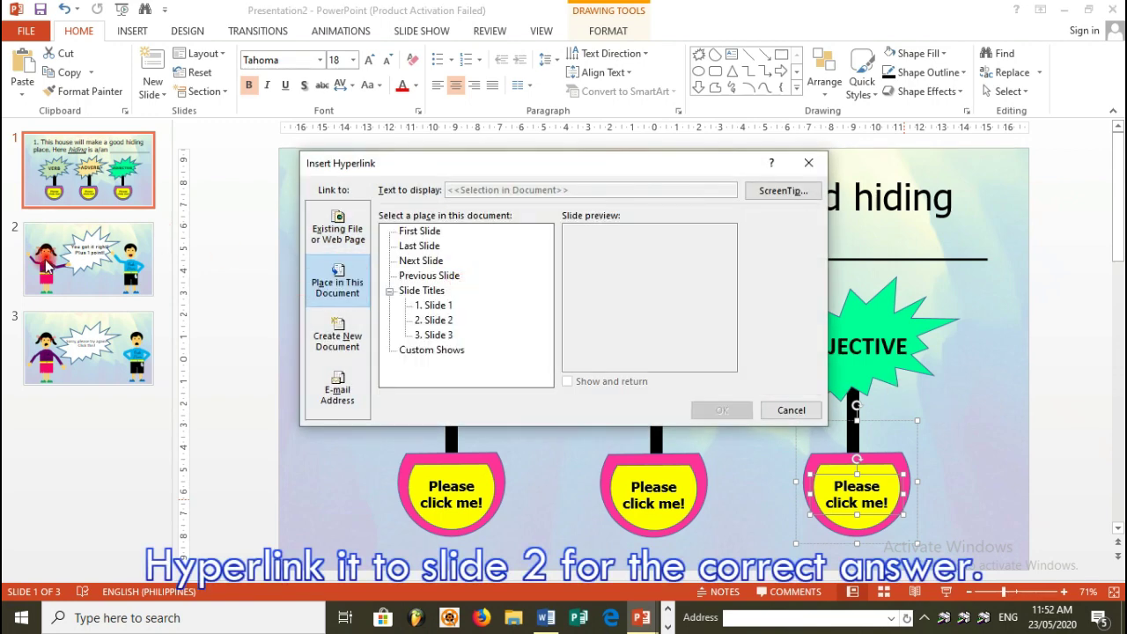
pyautogui.click(433, 320)
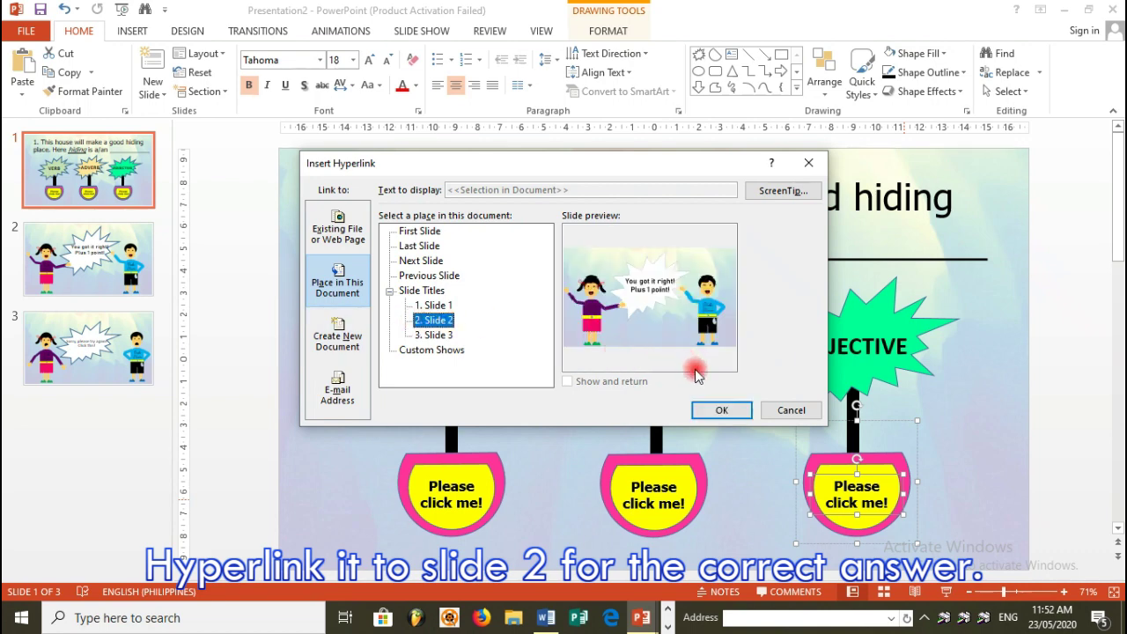
pyautogui.click(721, 410)
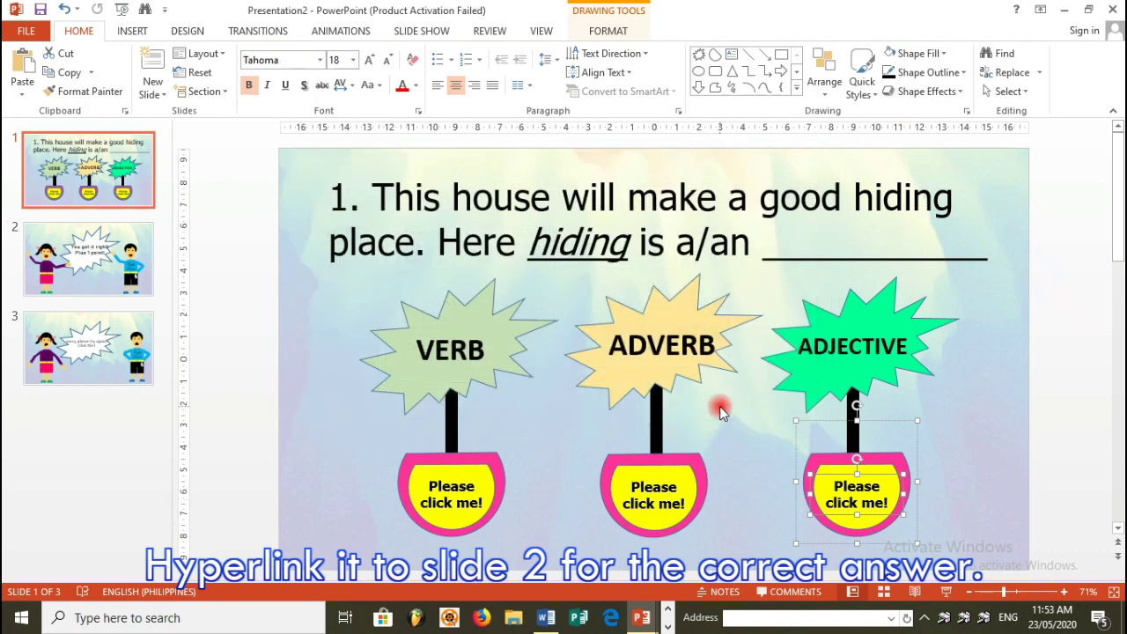
pyautogui.click(708, 488)
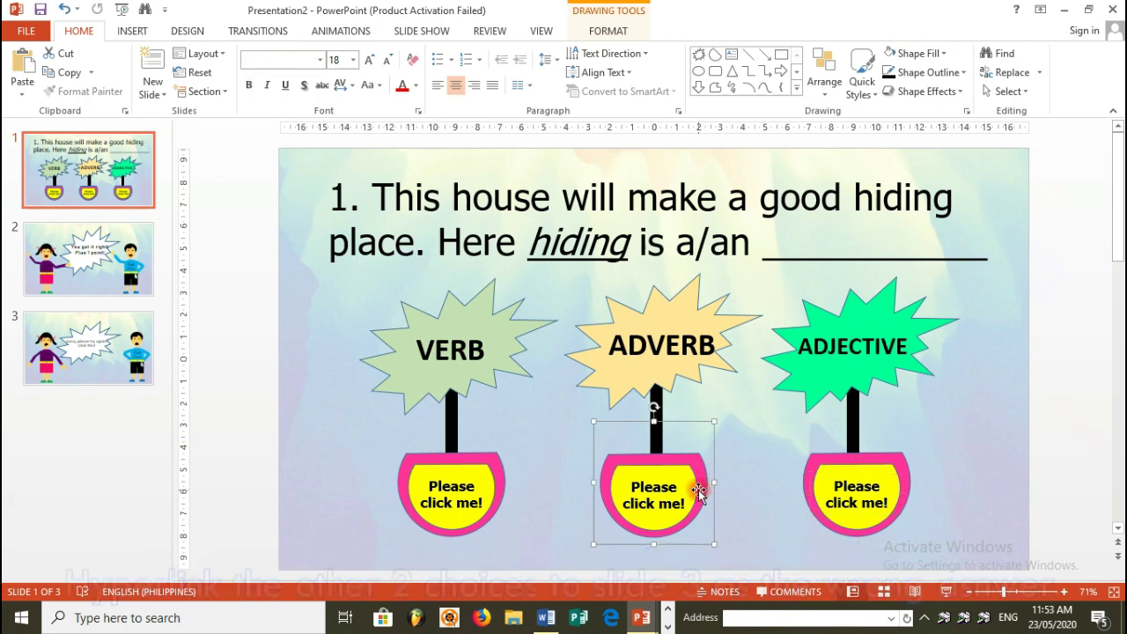
# - Hyperlink the ADVERB pot's label to slide 3
pyautogui.click(683, 499)
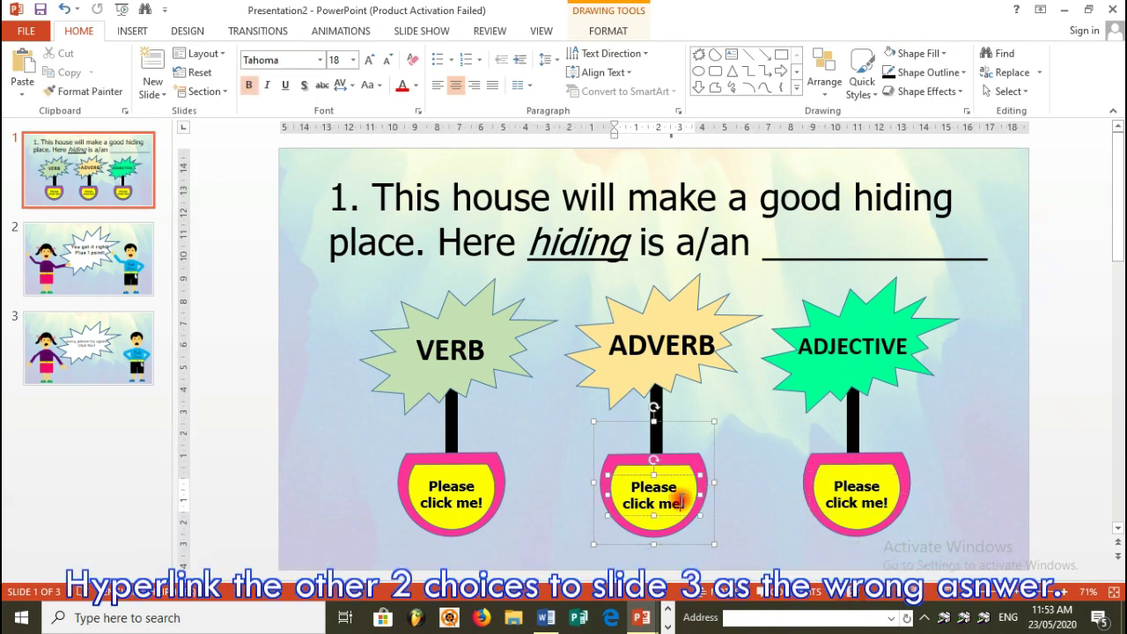
pyautogui.click(703, 502)
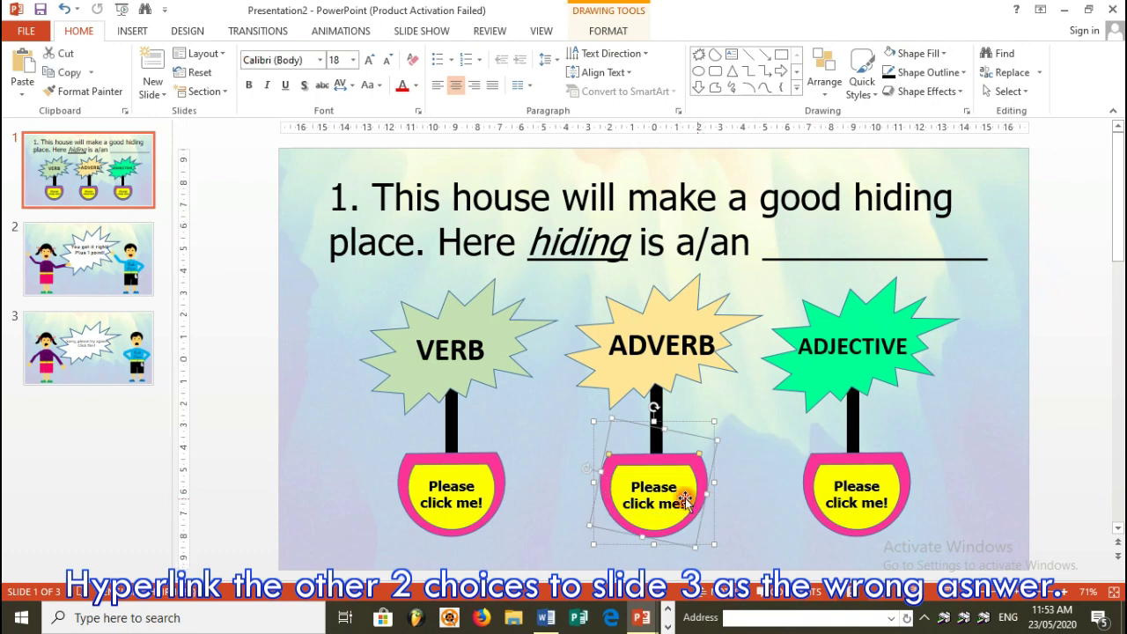
pyautogui.click(677, 500)
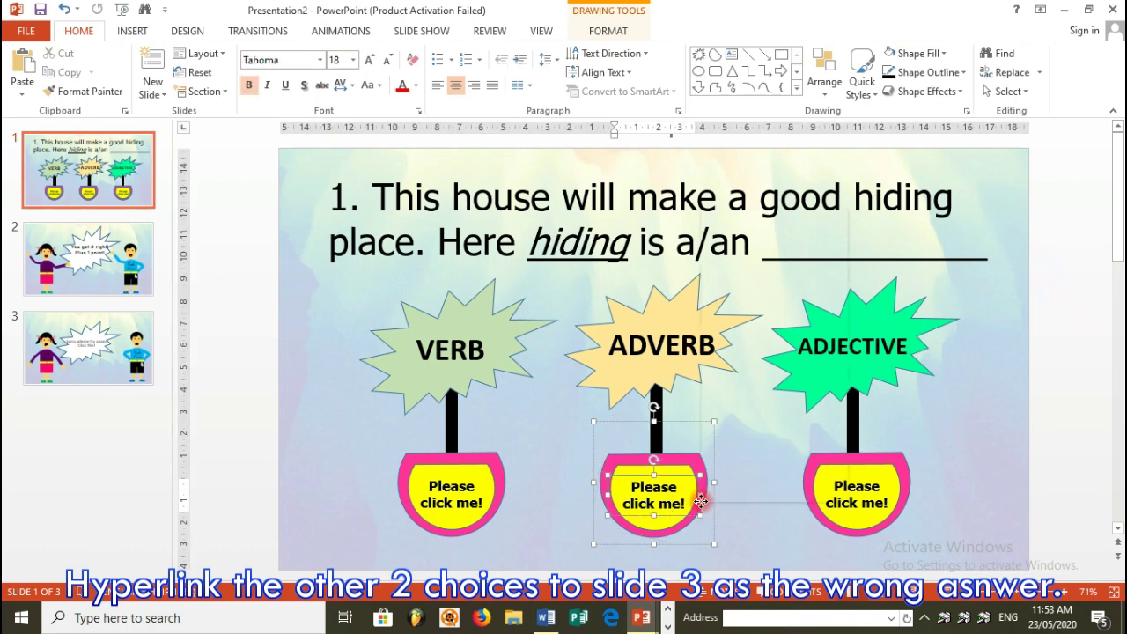
pyautogui.rightClick(701, 501)
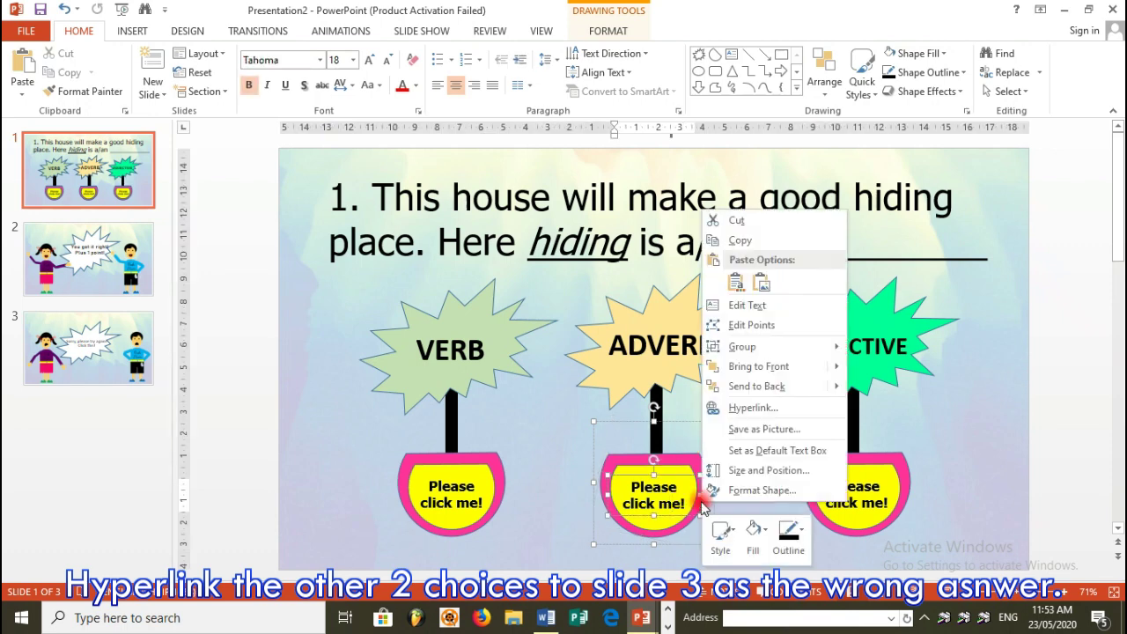
pyautogui.click(744, 407)
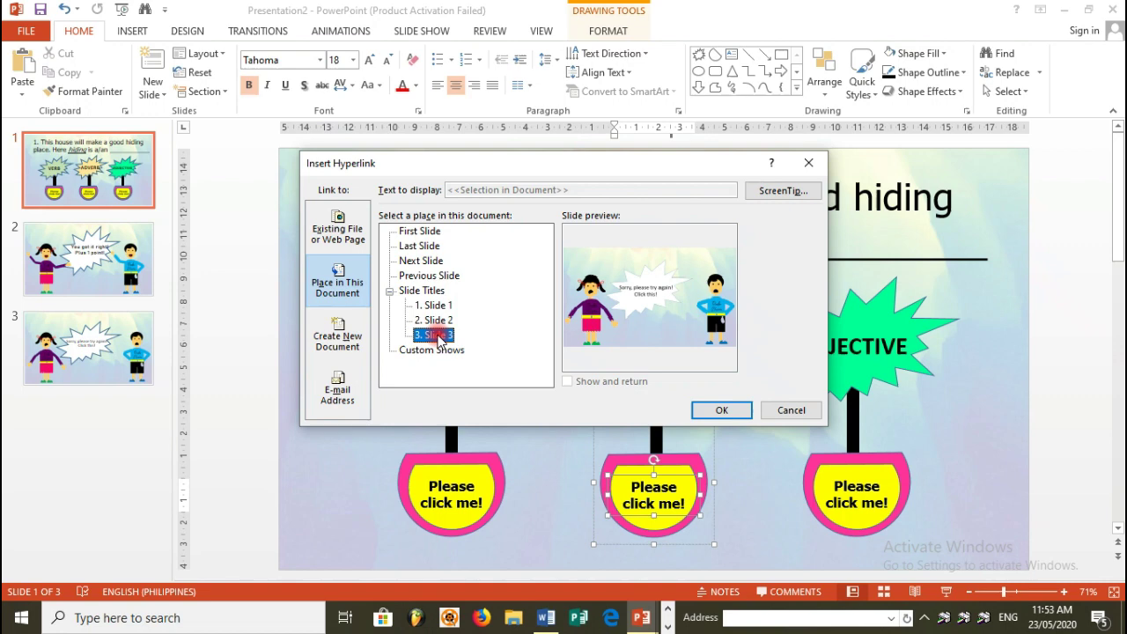
pyautogui.click(721, 411)
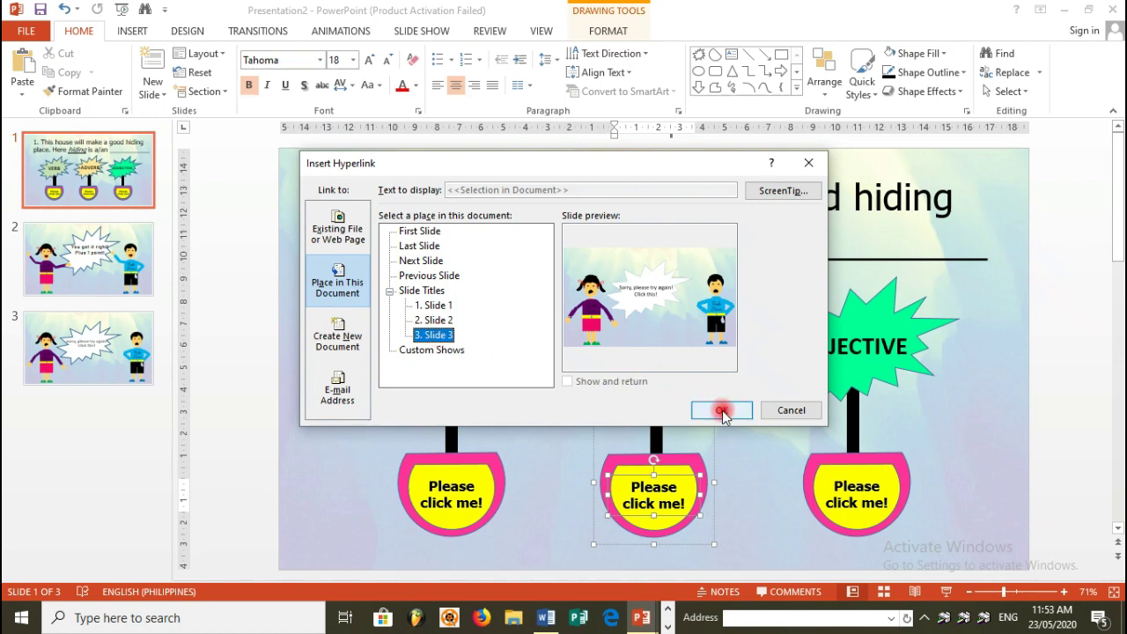
pyautogui.click(722, 411)
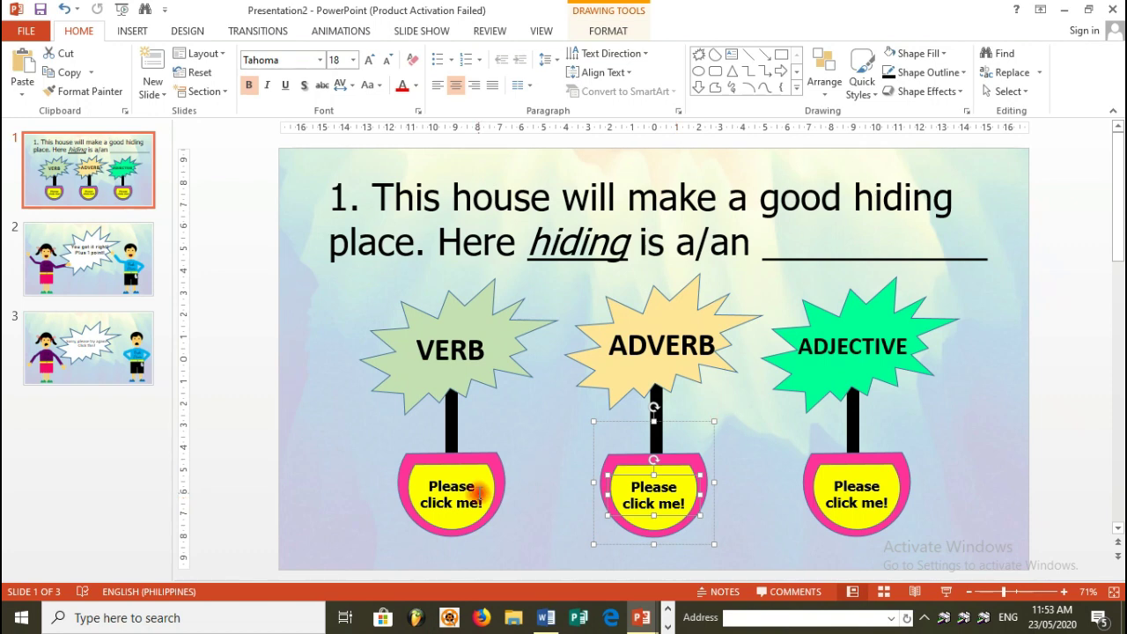
# - Hyperlink the VERB pot's label to slide 3 as well
pyautogui.click(478, 491)
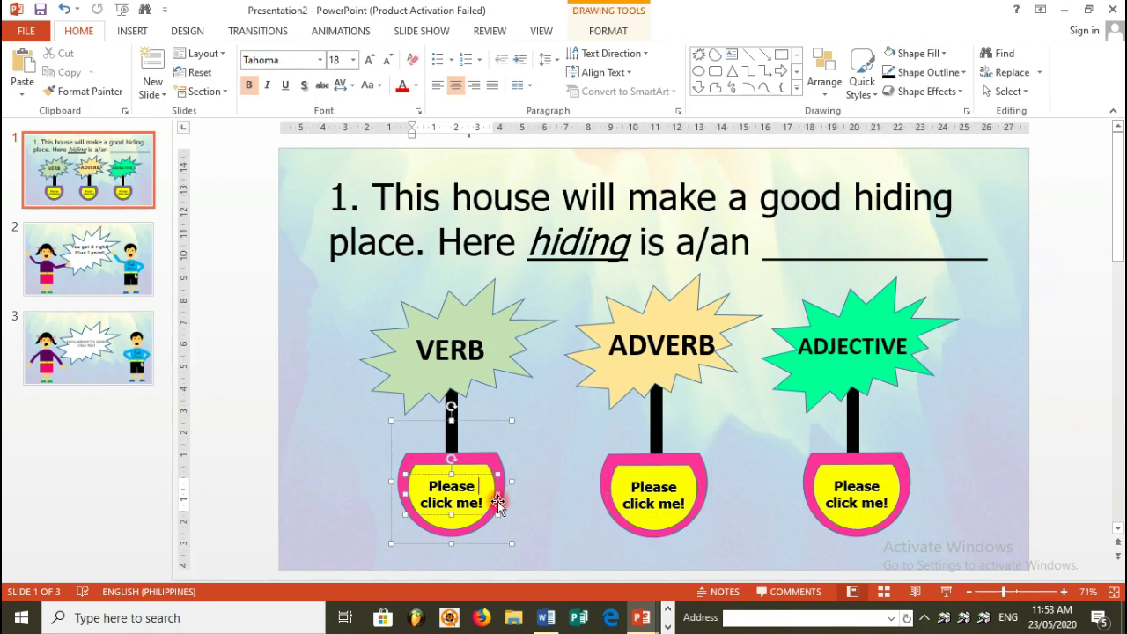
pyautogui.rightClick(498, 501)
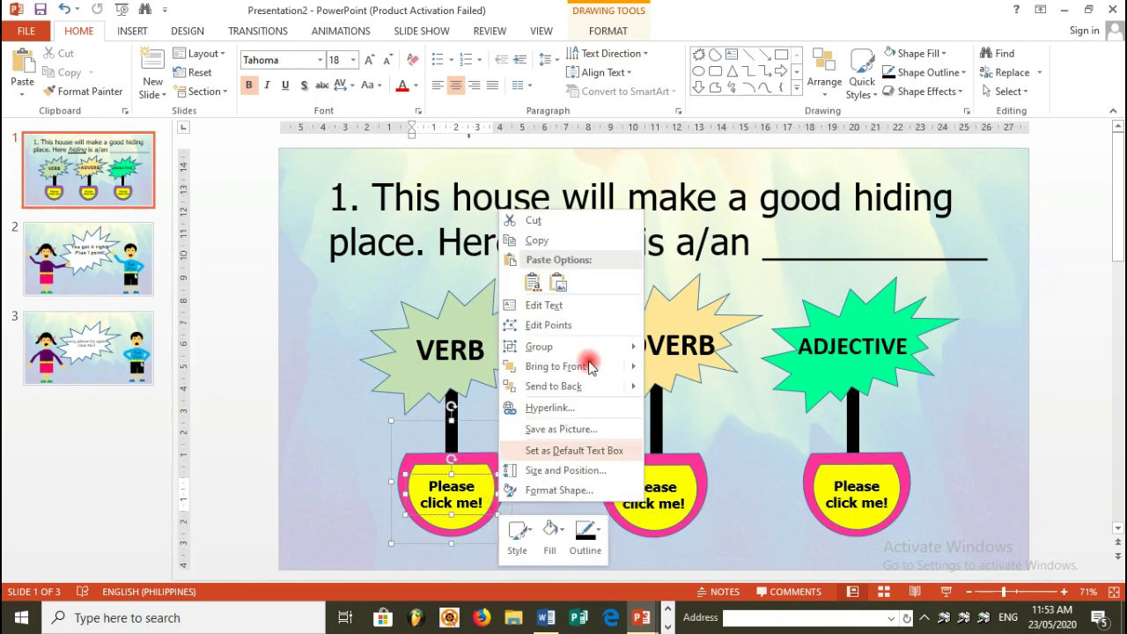
pyautogui.click(560, 410)
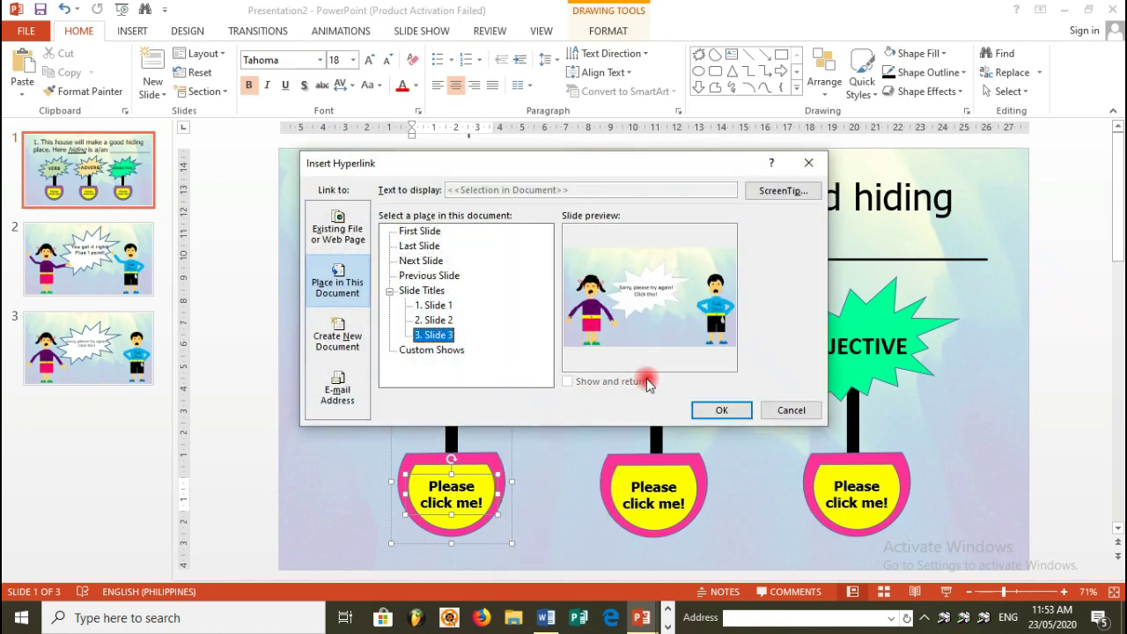
pyautogui.click(722, 411)
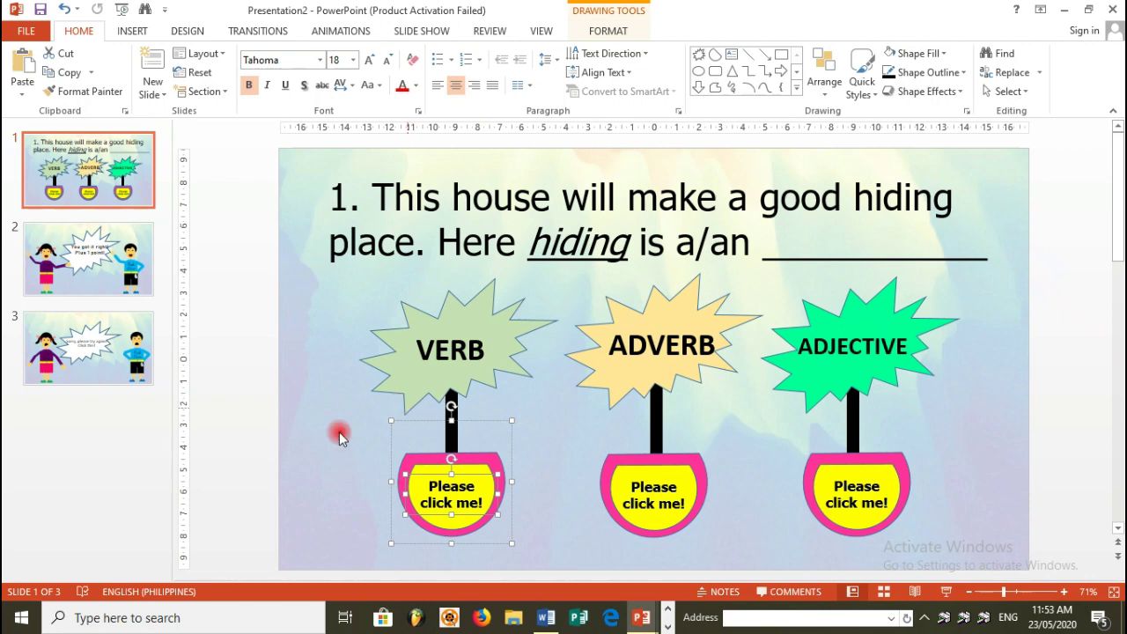
pyautogui.click(99, 273)
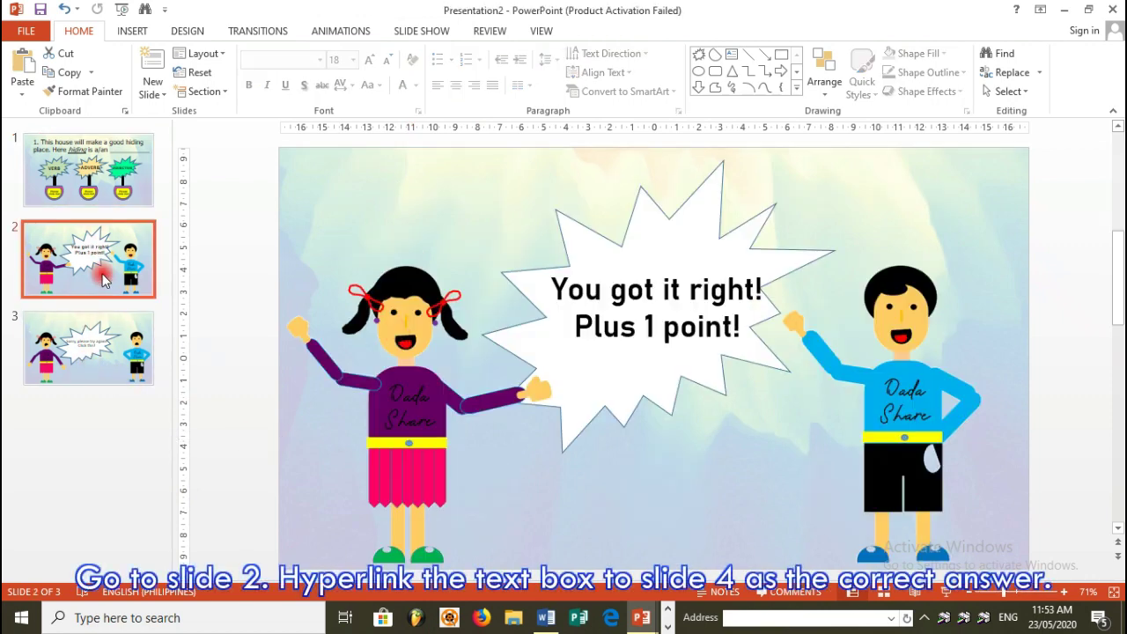
# - Draw a white rectangle bar below the starburst on slide 2
pyautogui.click(132, 31)
pyautogui.click(283, 75)
pyautogui.click(384, 132)
pyautogui.moveTo(542, 501); pyautogui.dragTo(777, 526)
pyautogui.click(432, 52)
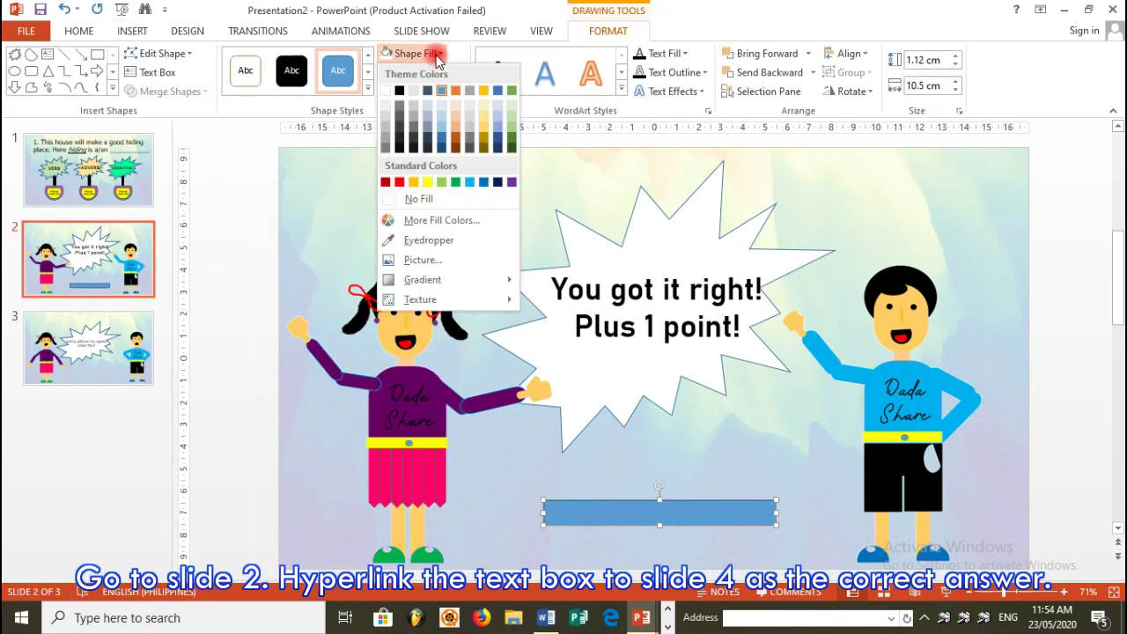
pyautogui.click(386, 88)
# - Type 'Click this to continue' into the white box in a new font colour
pyautogui.rightClick(618, 513)
pyautogui.click(674, 416)
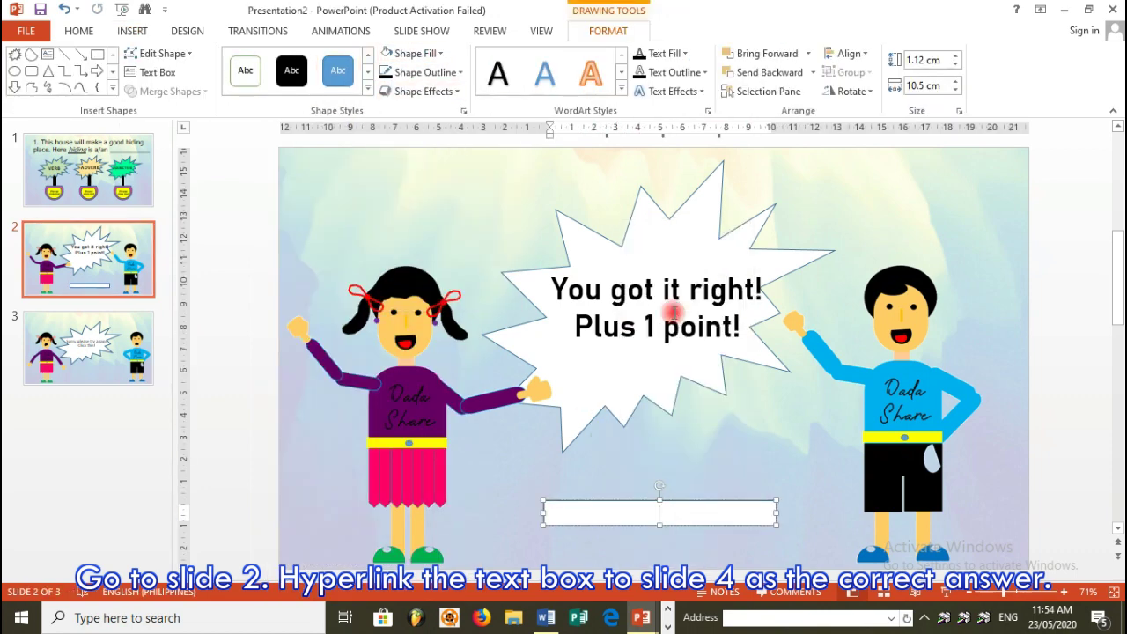
pyautogui.click(88, 31)
pyautogui.click(412, 85)
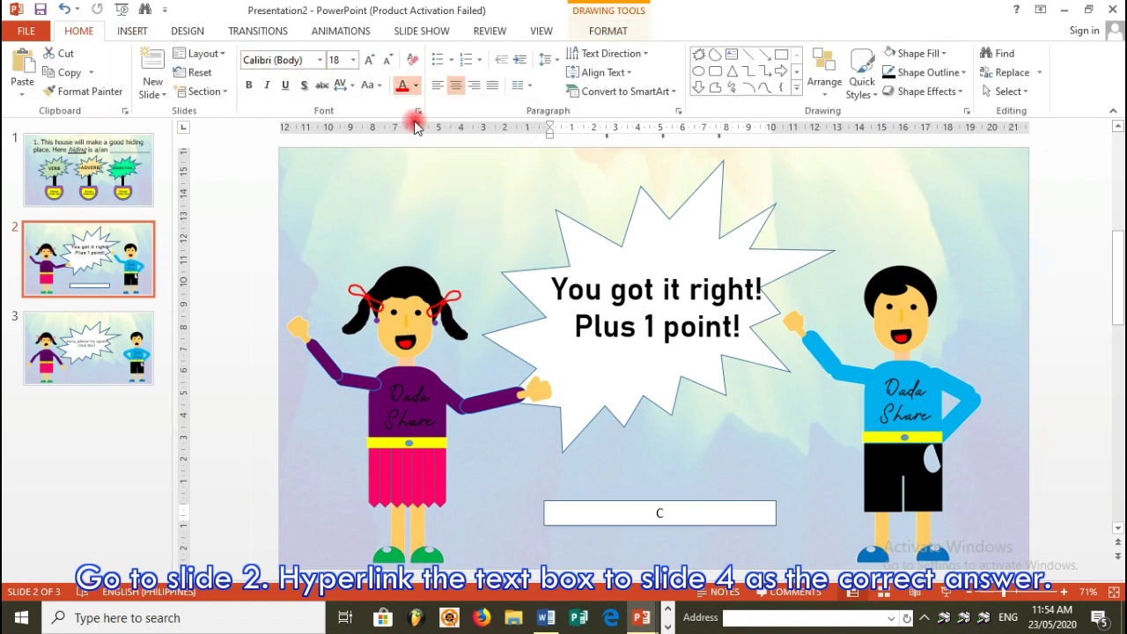
pyautogui.click(588, 263)
pyautogui.write('Click this to cont')
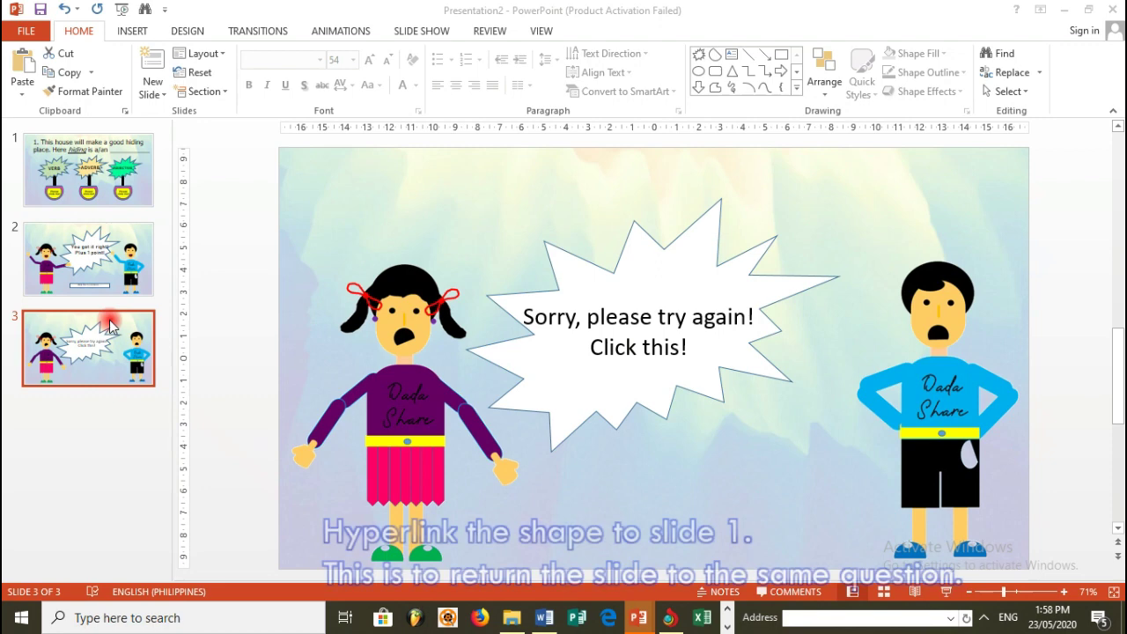
# - Change the 'Sorry, please try again!' bubble's hyperlink to point to Slide 1
pyautogui.click(676, 385)
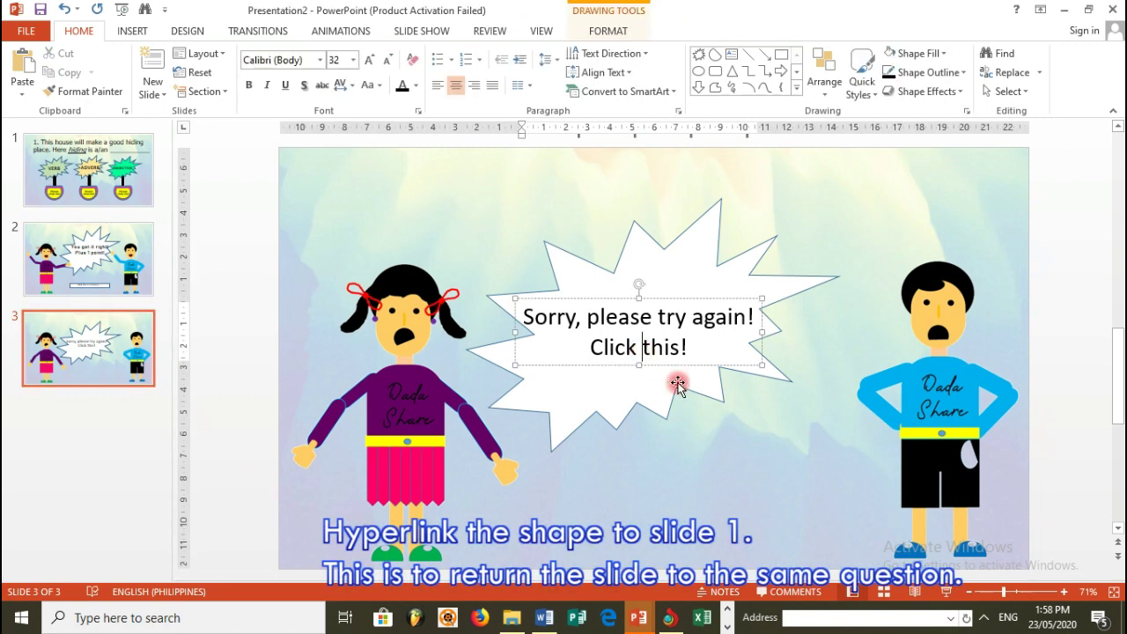
pyautogui.rightClick(681, 384)
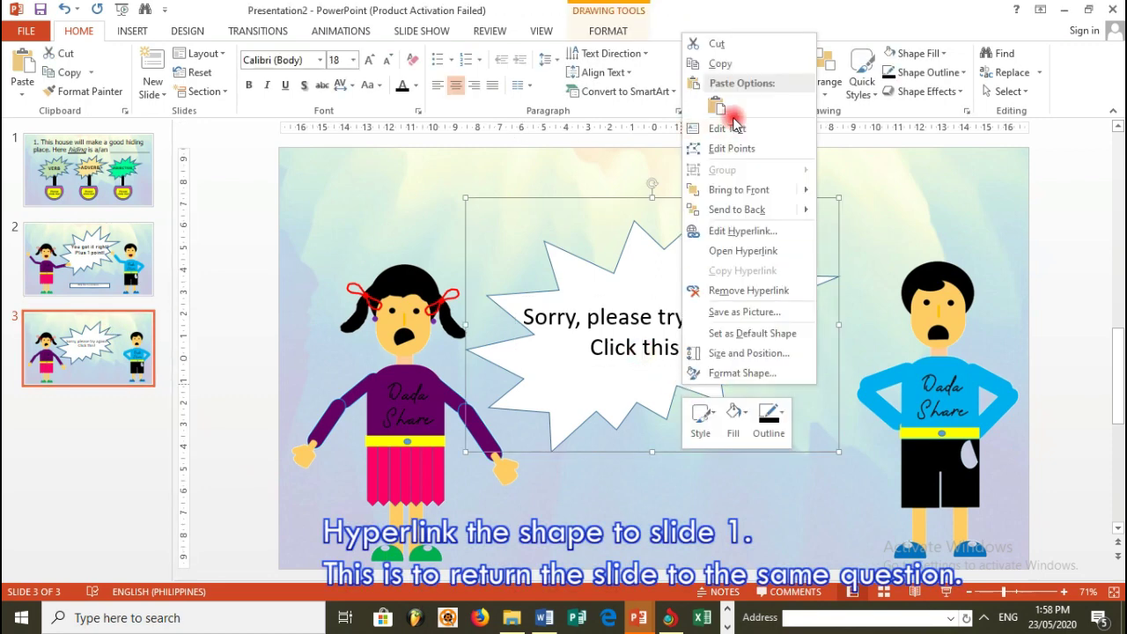
pyautogui.click(733, 234)
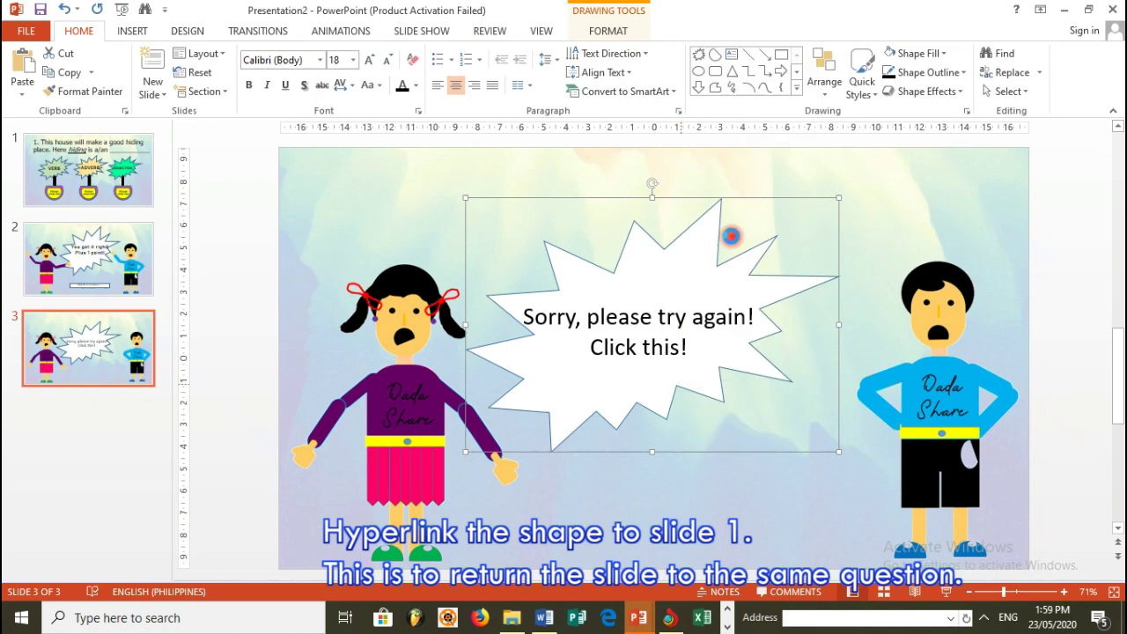
pyautogui.click(436, 305)
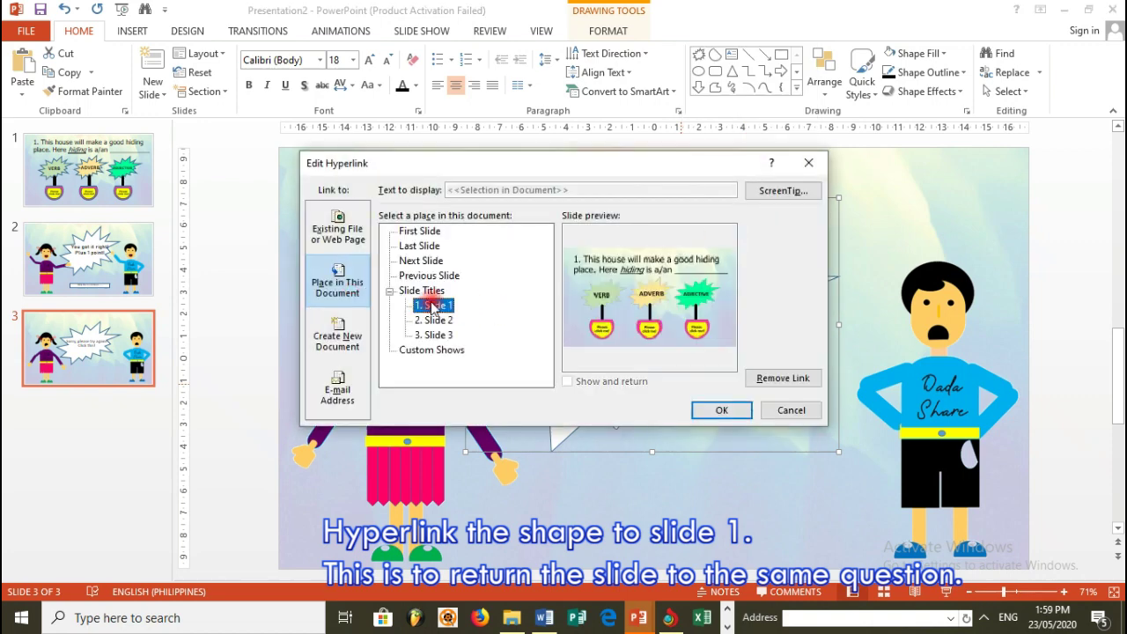
pyautogui.click(720, 410)
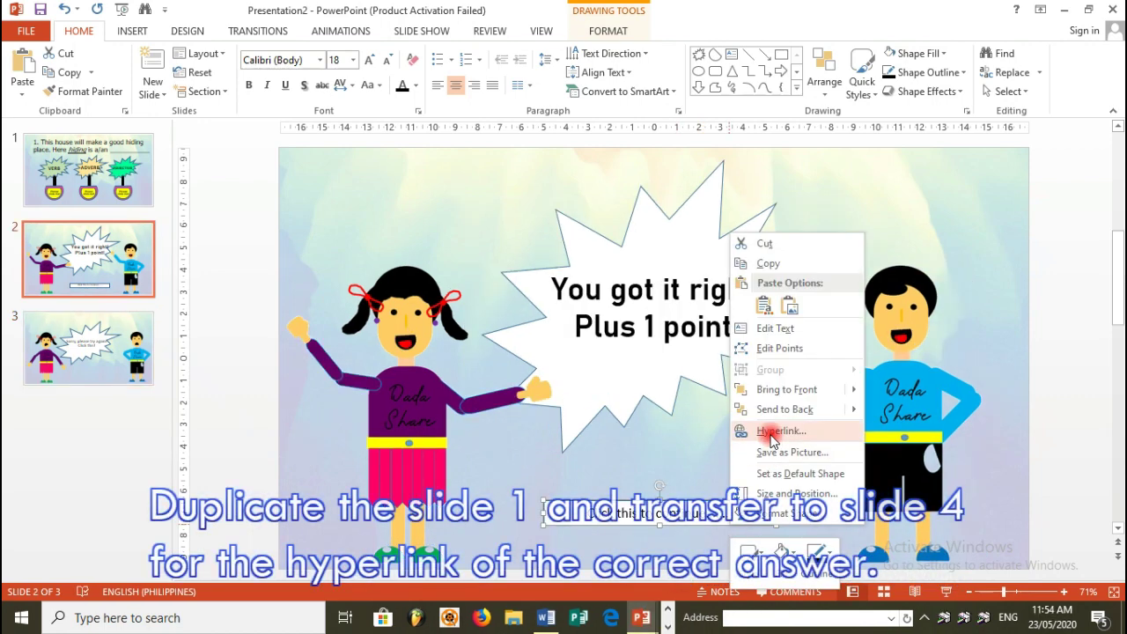
# - Duplicate slide 1 and drag the copy to the end of the deck as slide 4
pyautogui.click(771, 431)
pyautogui.click(808, 164)
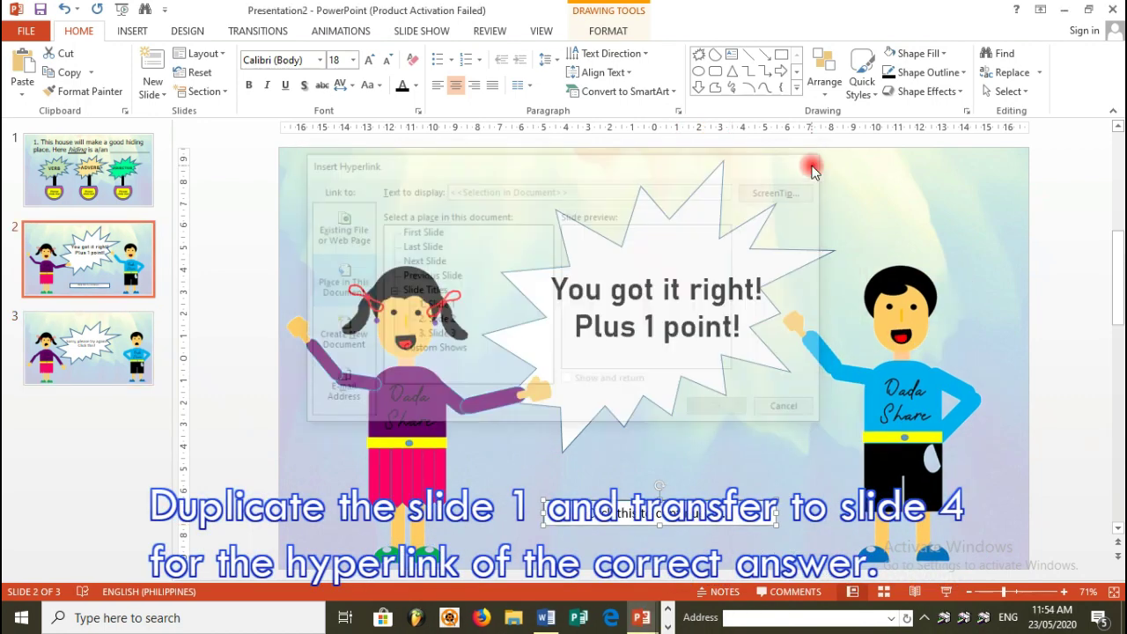
pyautogui.rightClick(120, 197)
pyautogui.click(177, 308)
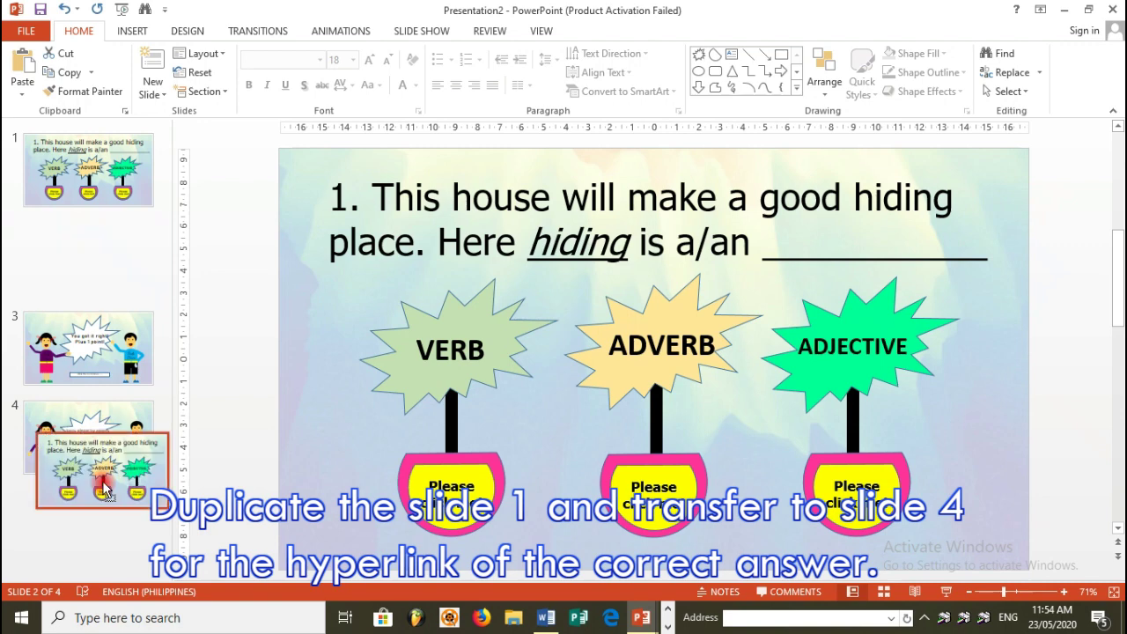
pyautogui.moveTo(78, 254); pyautogui.dragTo(88, 423)
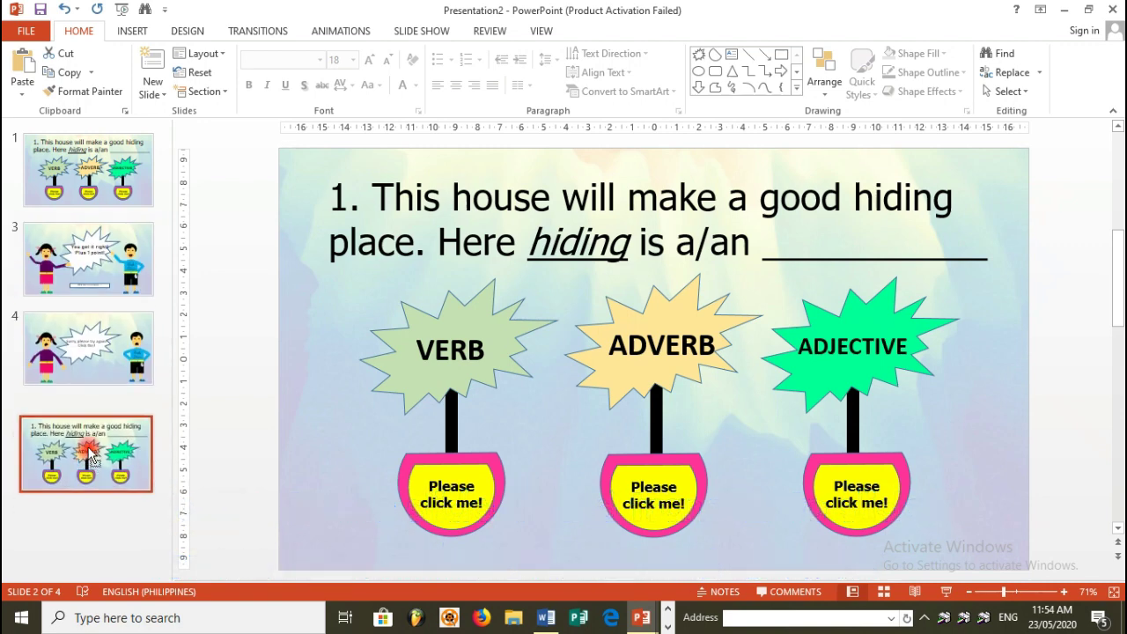
# - Open the hyperlink settings for slide 2's 'Click this to continue' box
pyautogui.click(89, 258)
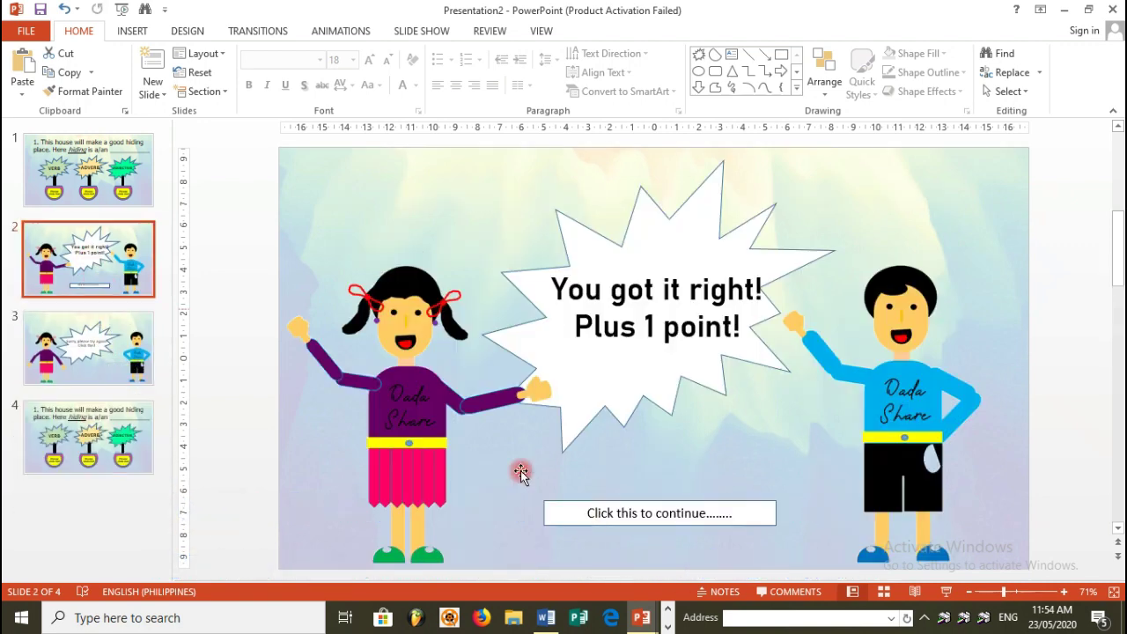
pyautogui.click(654, 521)
pyautogui.rightClick(691, 524)
pyautogui.click(729, 430)
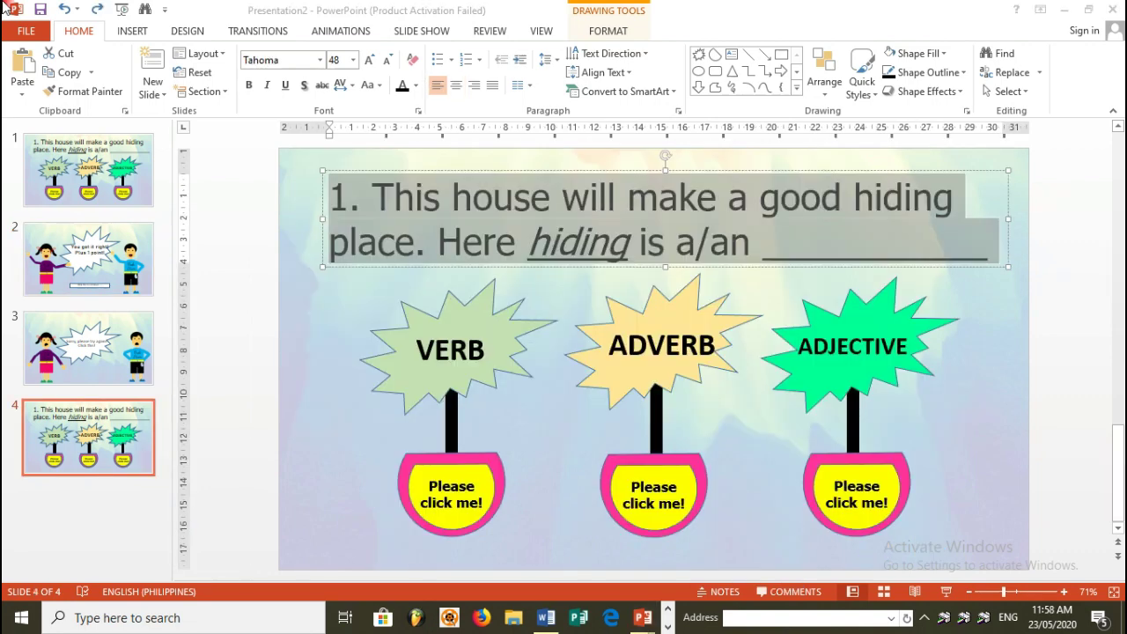
# - Replace slide 4's question with question 2 about Ana revealing the whole story
pyautogui.click(526, 247)
pyautogui.hotkey('ctrl', 'a')
pyautogui.write('2')
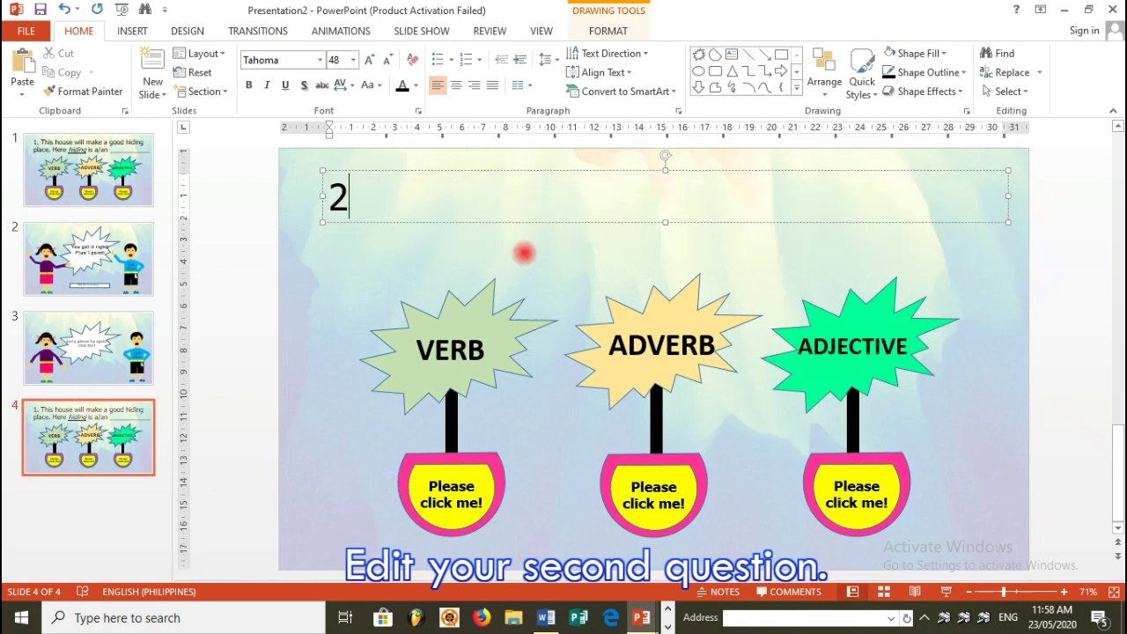
pyautogui.hotkey('ctrl', 'v')
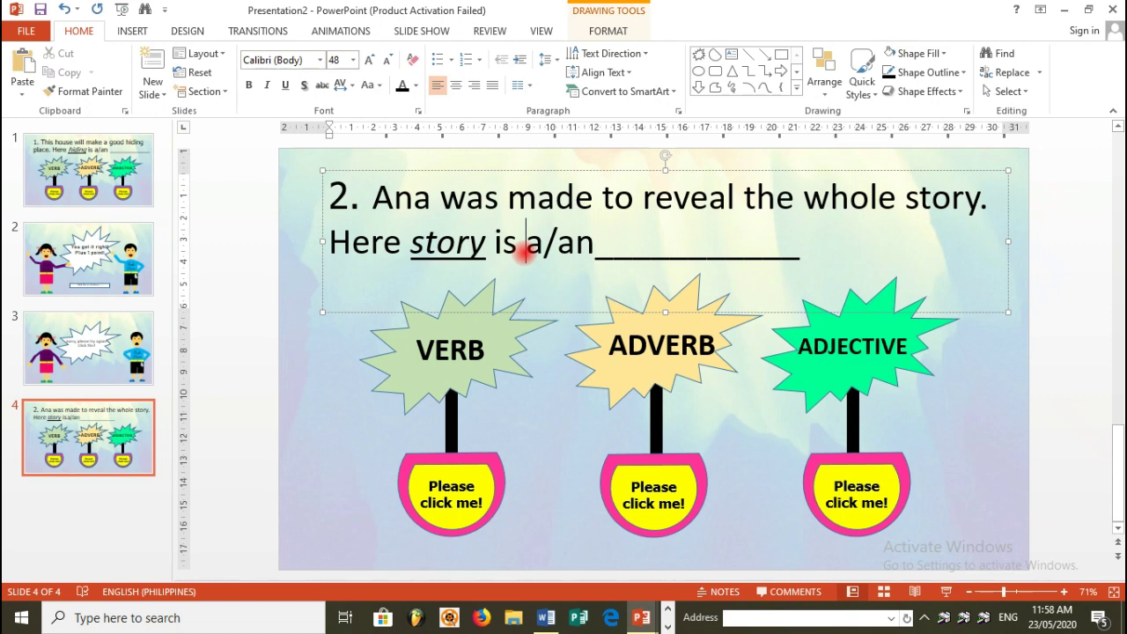
pyautogui.press('BackSpace')
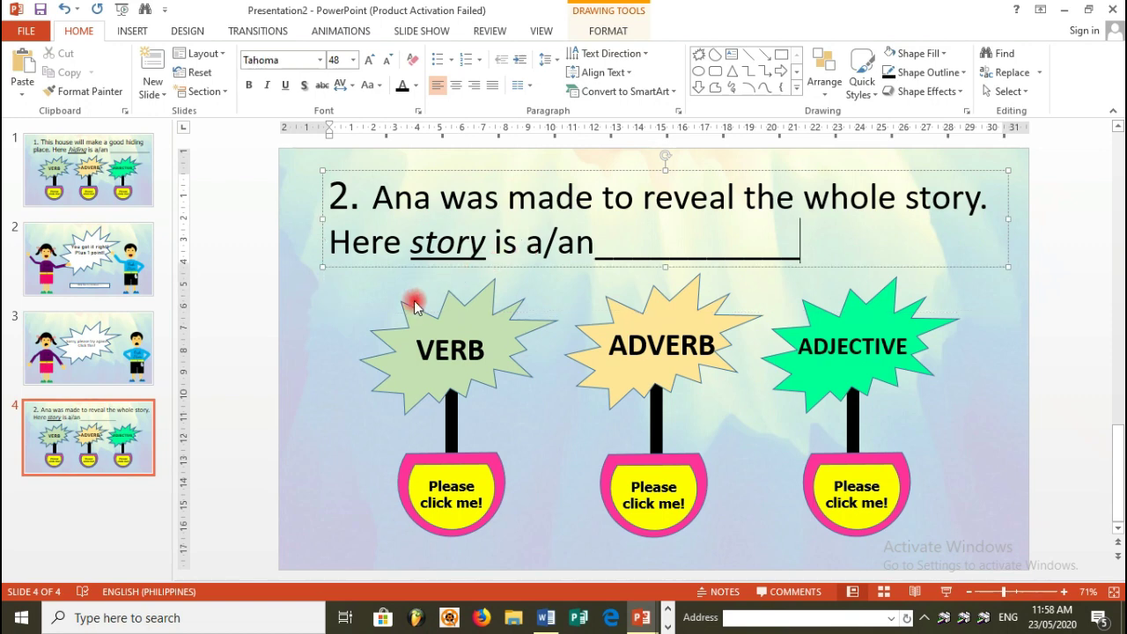
# - Change the ADVERB choice to PRONOUN at size 32 and ADJECTIVE to NOUN
pyautogui.click(673, 354)
pyautogui.doubleClick(673, 354)
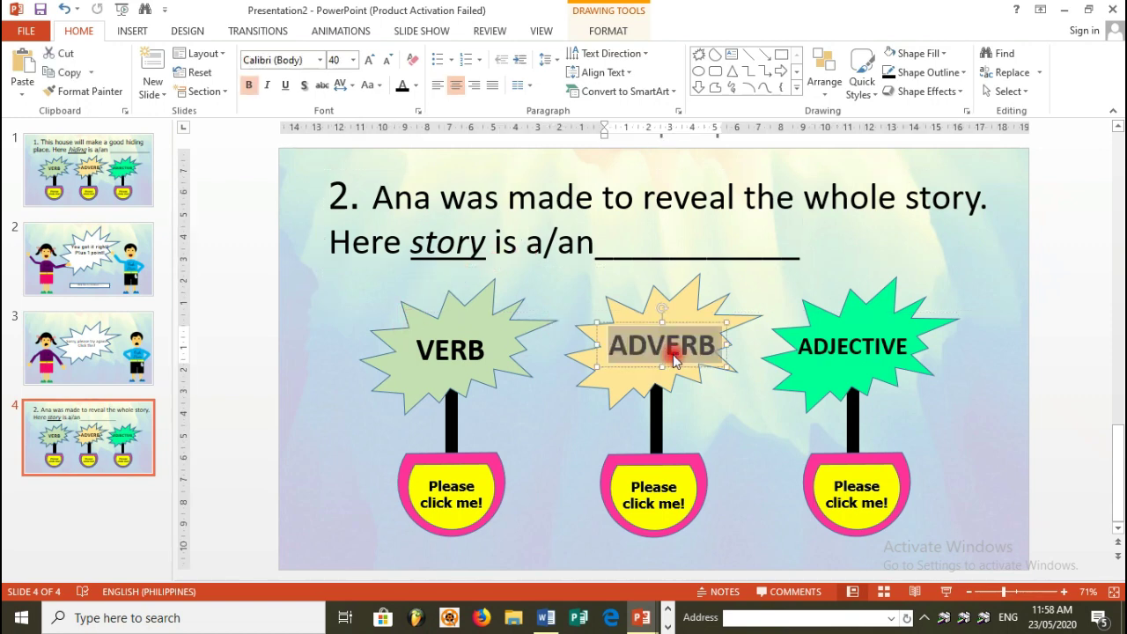
pyautogui.write('PRO')
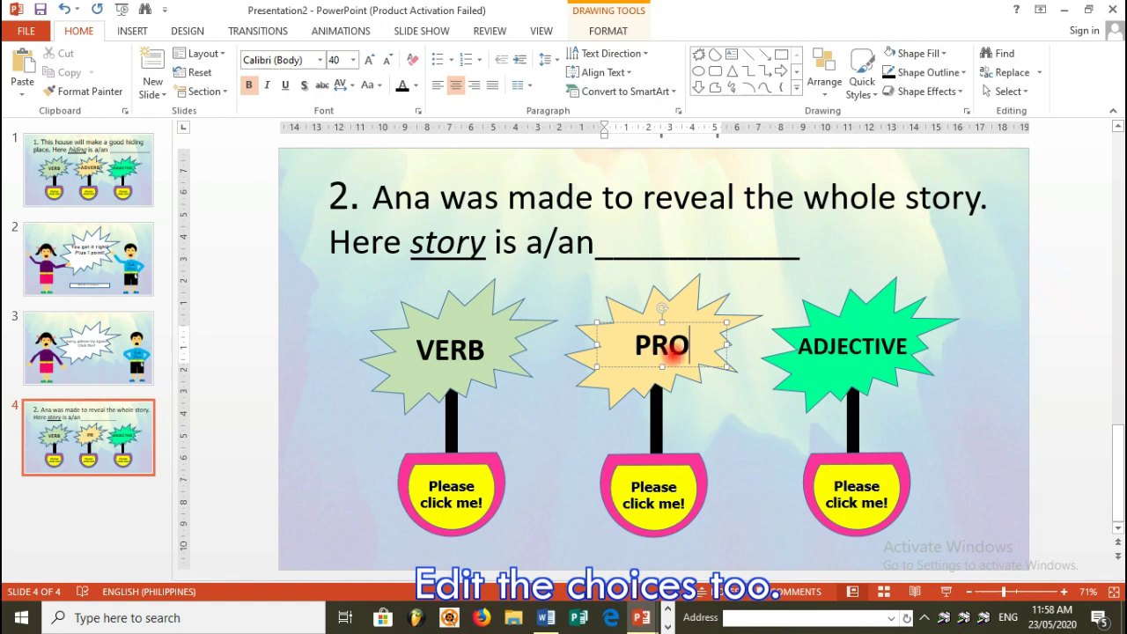
pyautogui.write('NOUN')
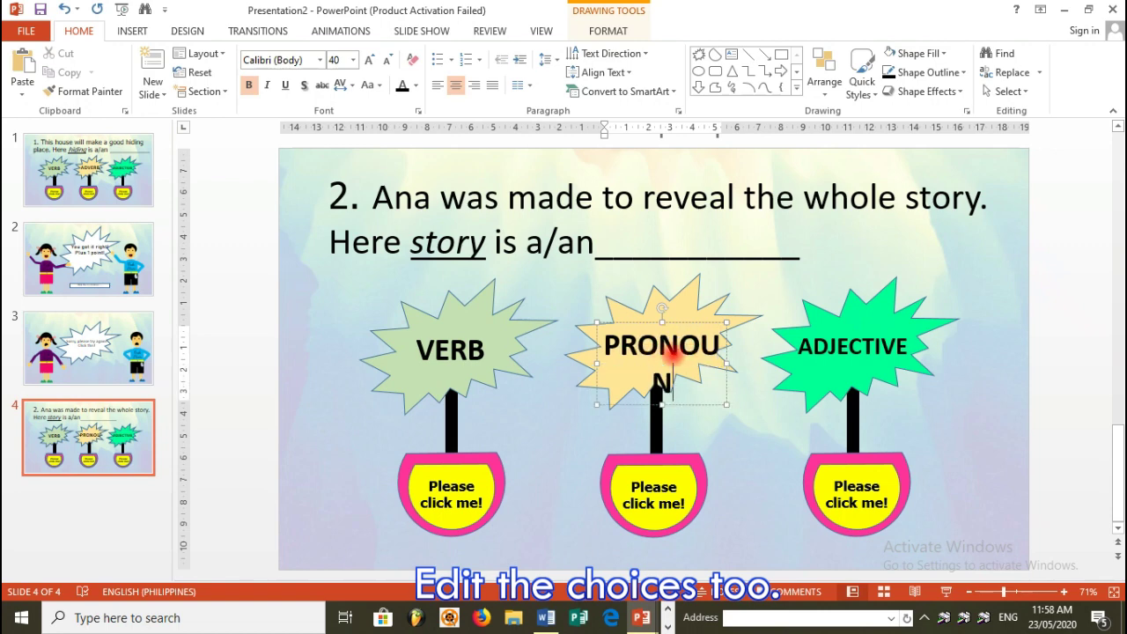
pyautogui.hotkey('ctrl', 'a')
pyautogui.hotkey('ctrl', '[')
pyautogui.hotkey('ctrl', '[')
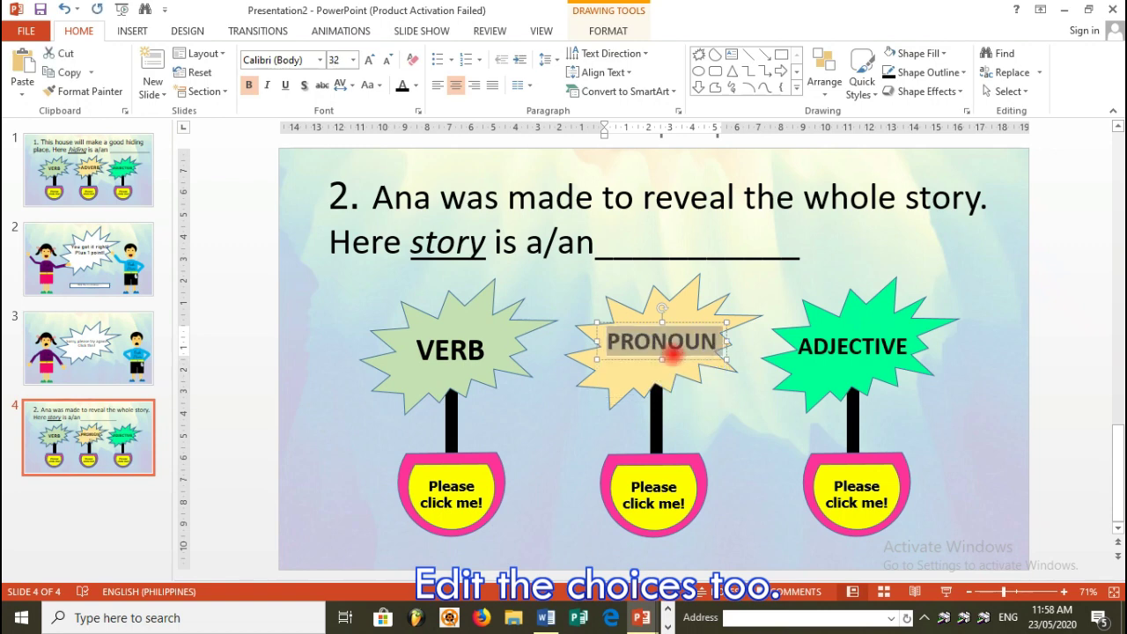
pyautogui.doubleClick(884, 339)
pyautogui.write('NOUN')
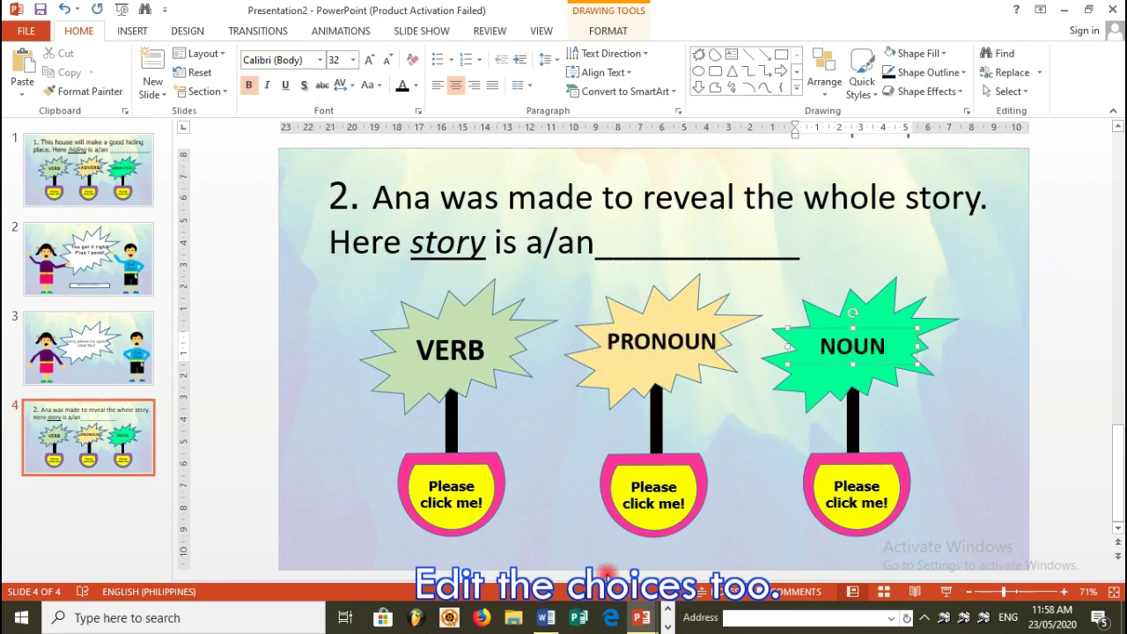
pyautogui.click(555, 604)
pyautogui.click(764, 430)
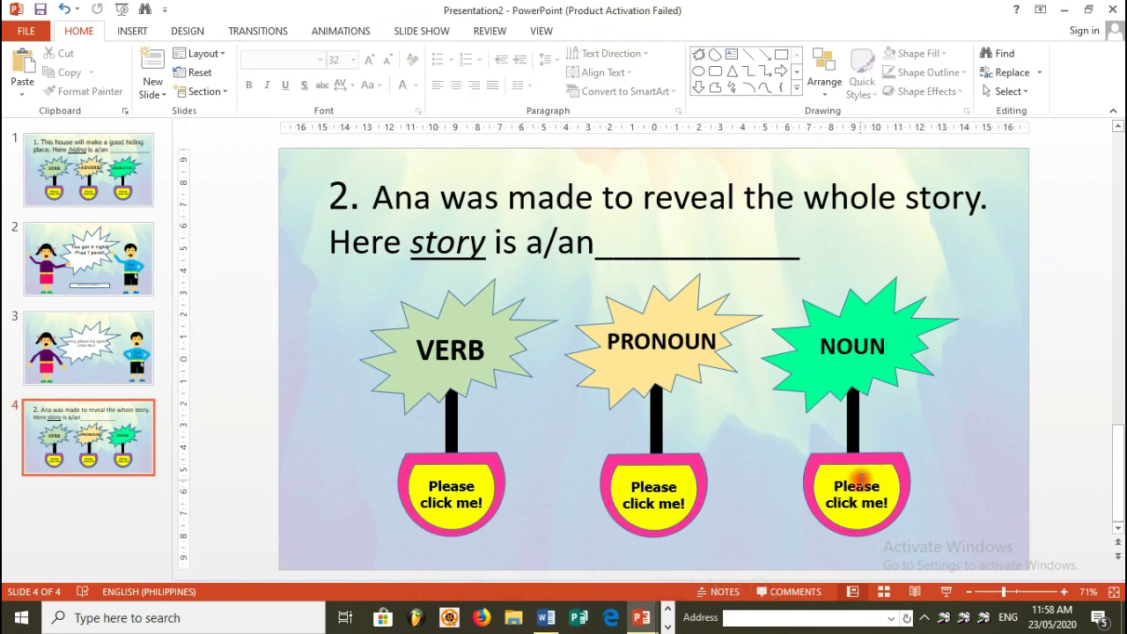
pyautogui.click(93, 251)
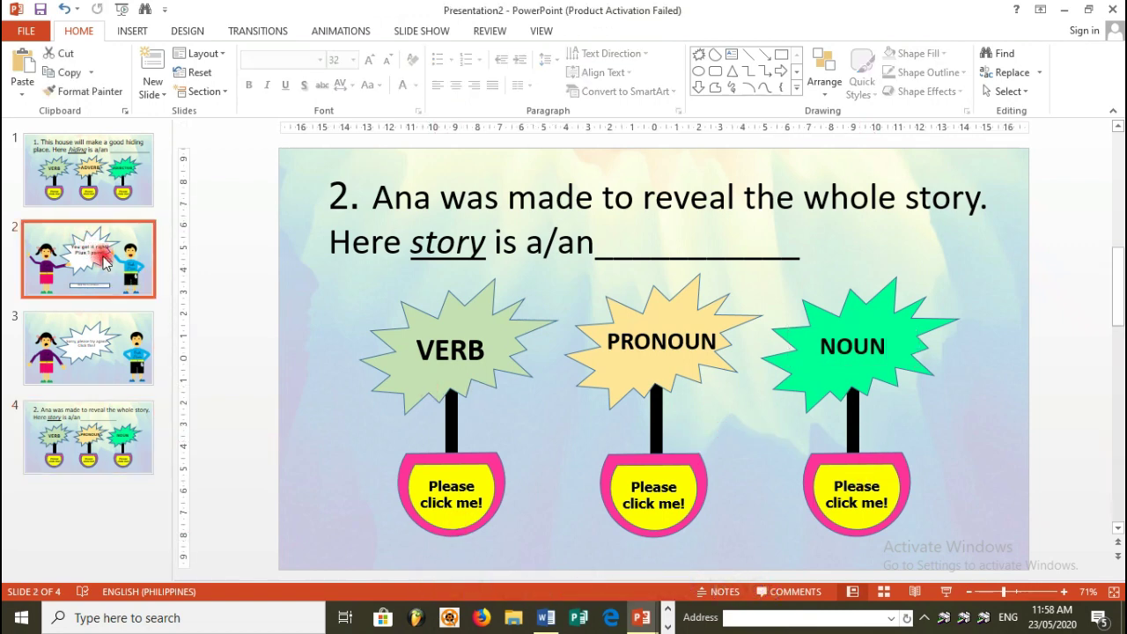
pyautogui.click(100, 332)
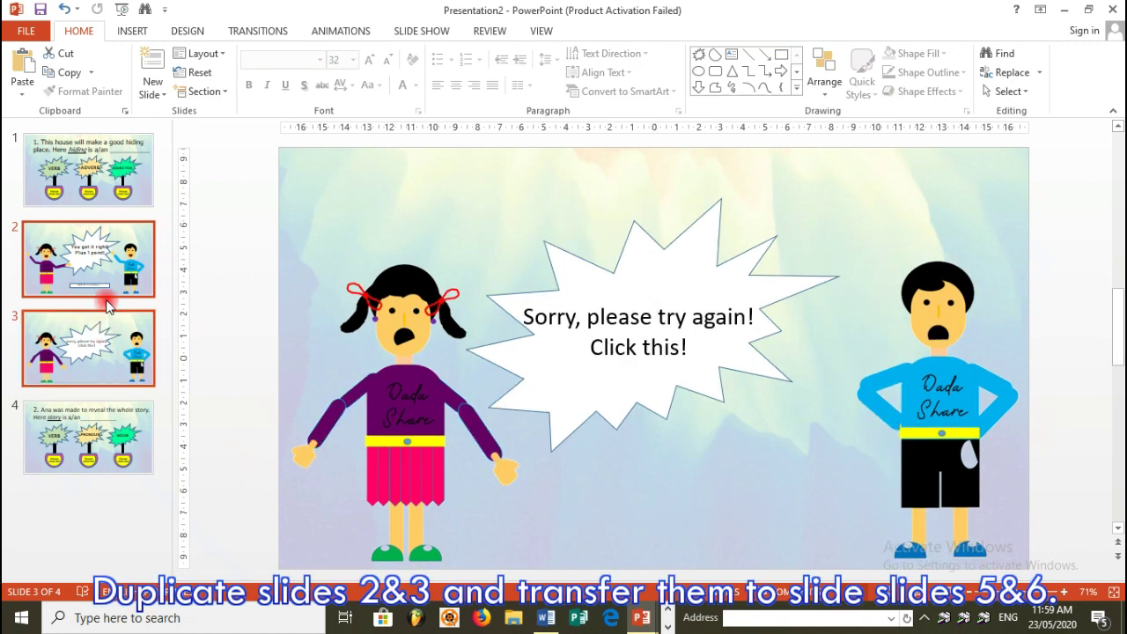
# - Duplicate the 'You got it right!' and try-again slides and move the copies after question 2
pyautogui.click(100, 287)
pyautogui.keyDown('shift'); pyautogui.click(102, 346); pyautogui.keyUp('shift')
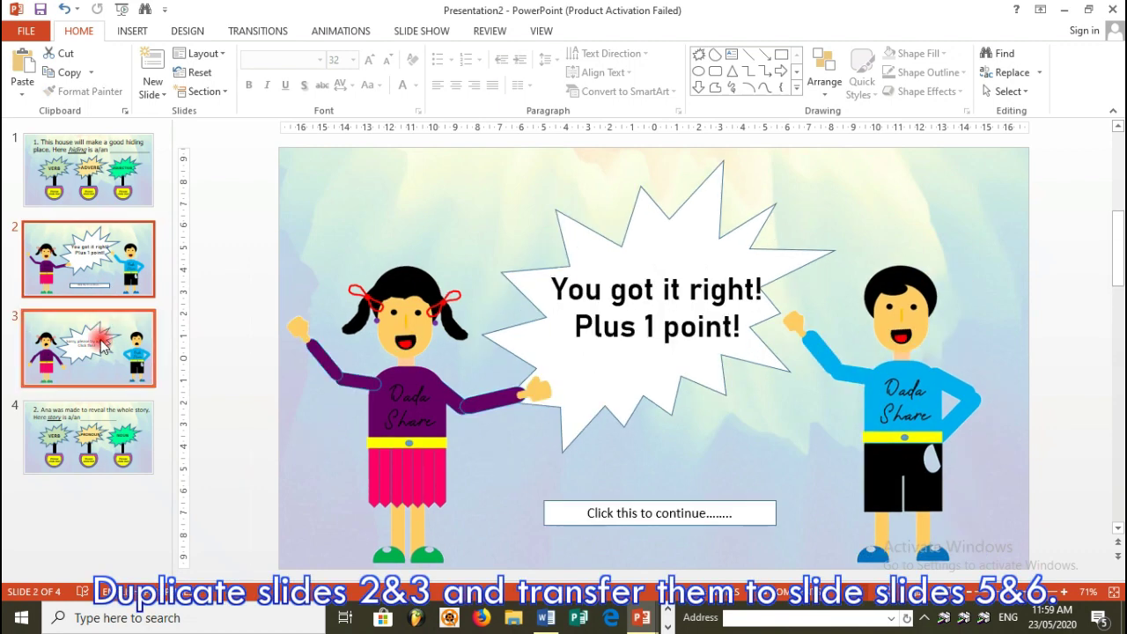
pyautogui.rightClick(101, 345)
pyautogui.click(159, 144)
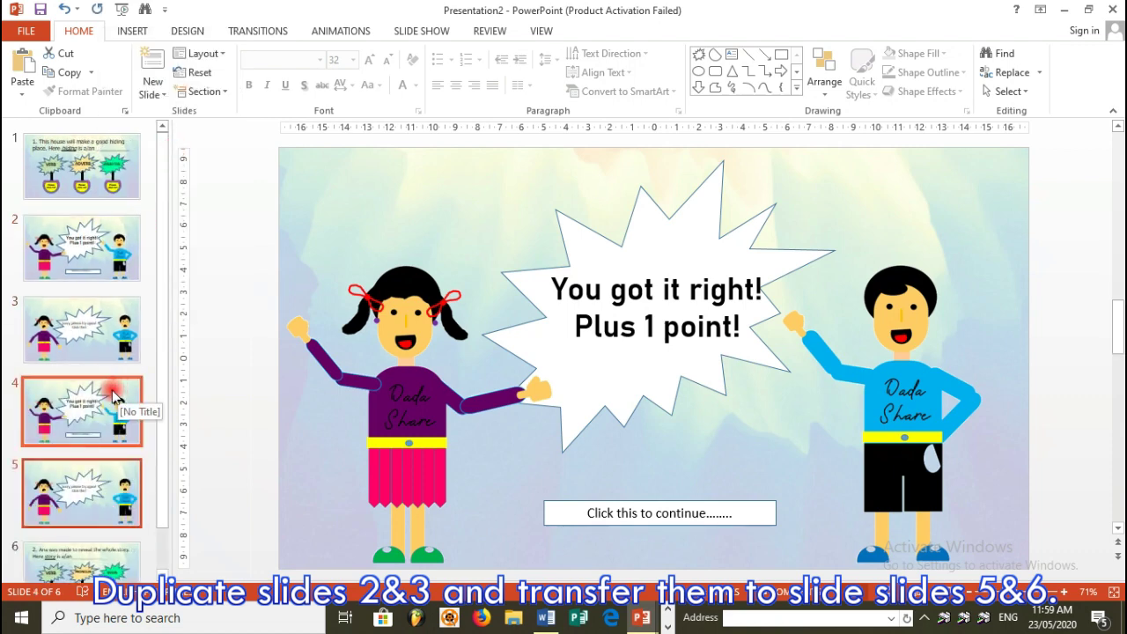
pyautogui.moveTo(112, 395); pyautogui.dragTo(113, 477)
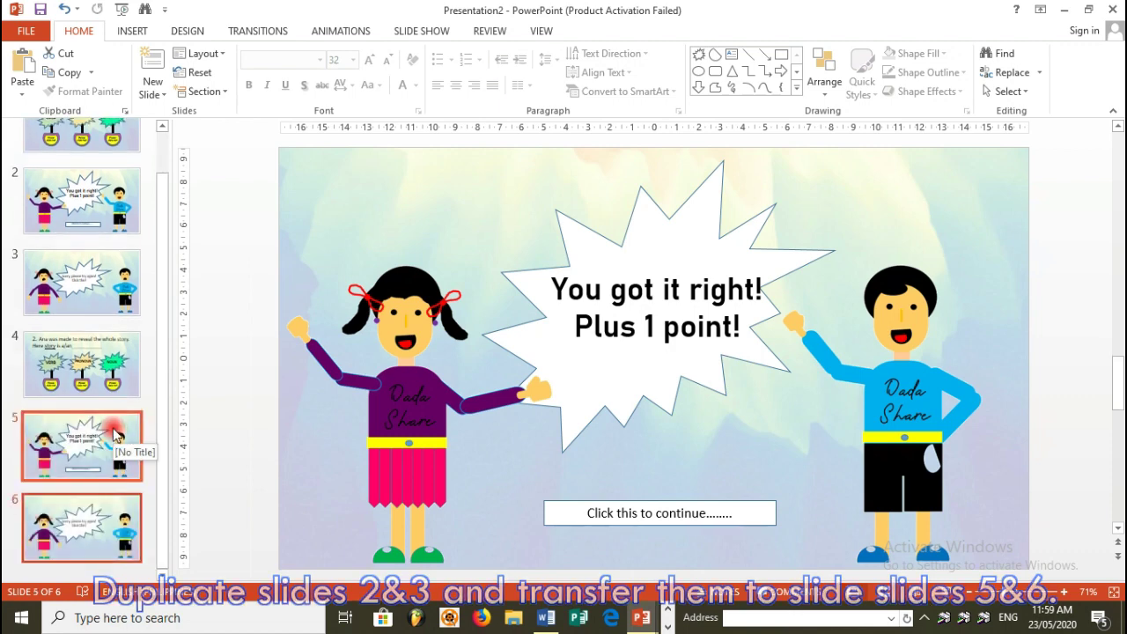
pyautogui.click(108, 394)
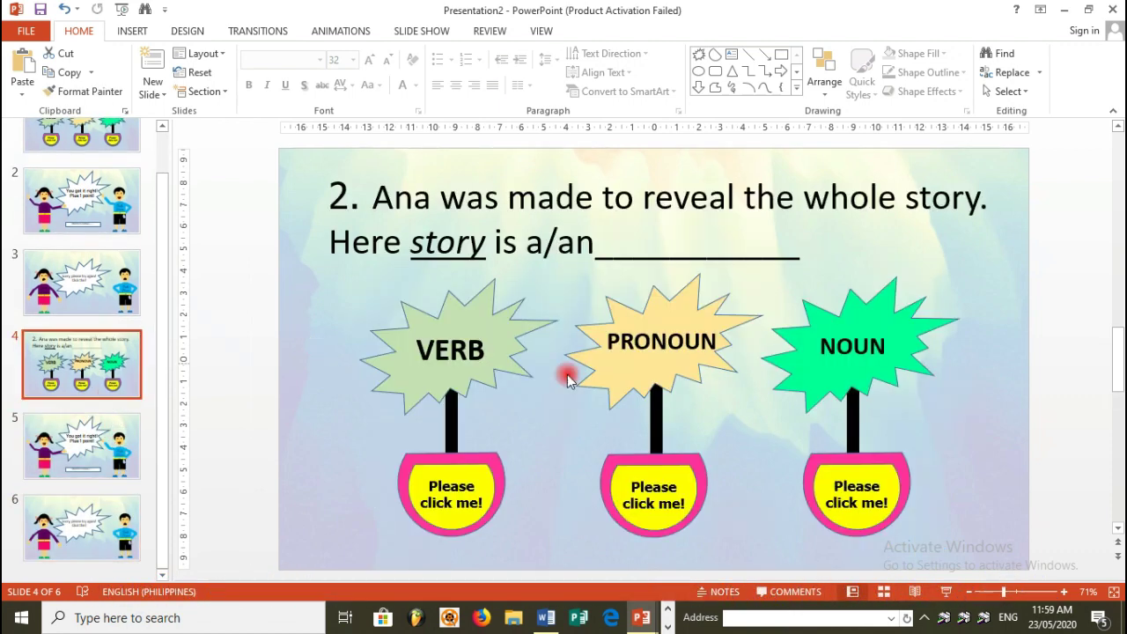
# - Hyperlink the NOUN pot on question 2 to its feedback slide
pyautogui.click(890, 522)
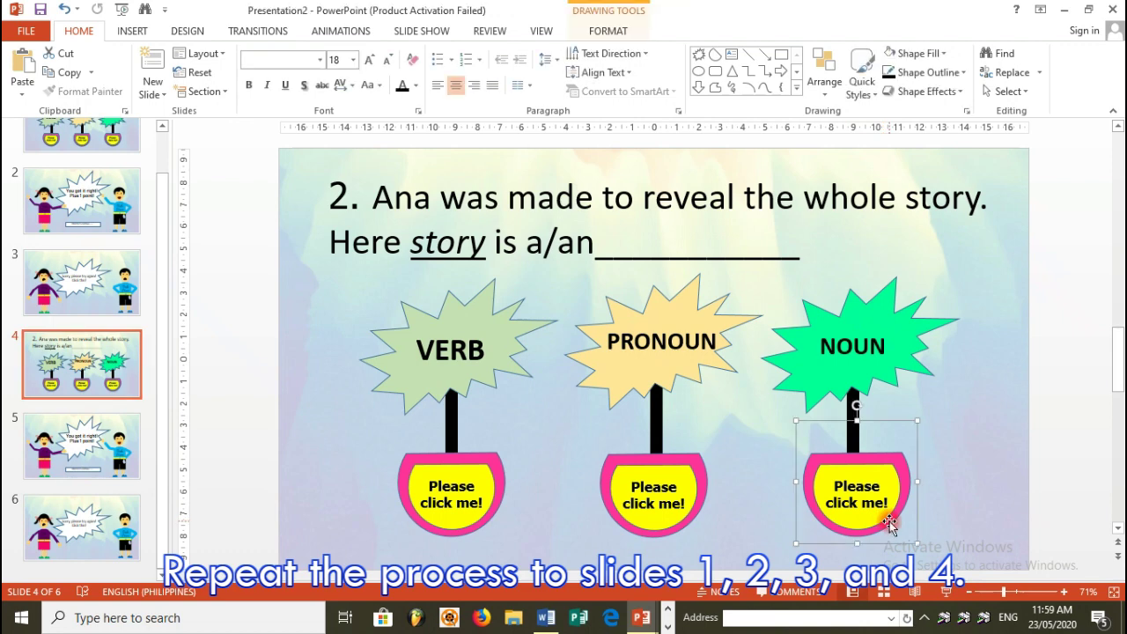
pyautogui.click(884, 505)
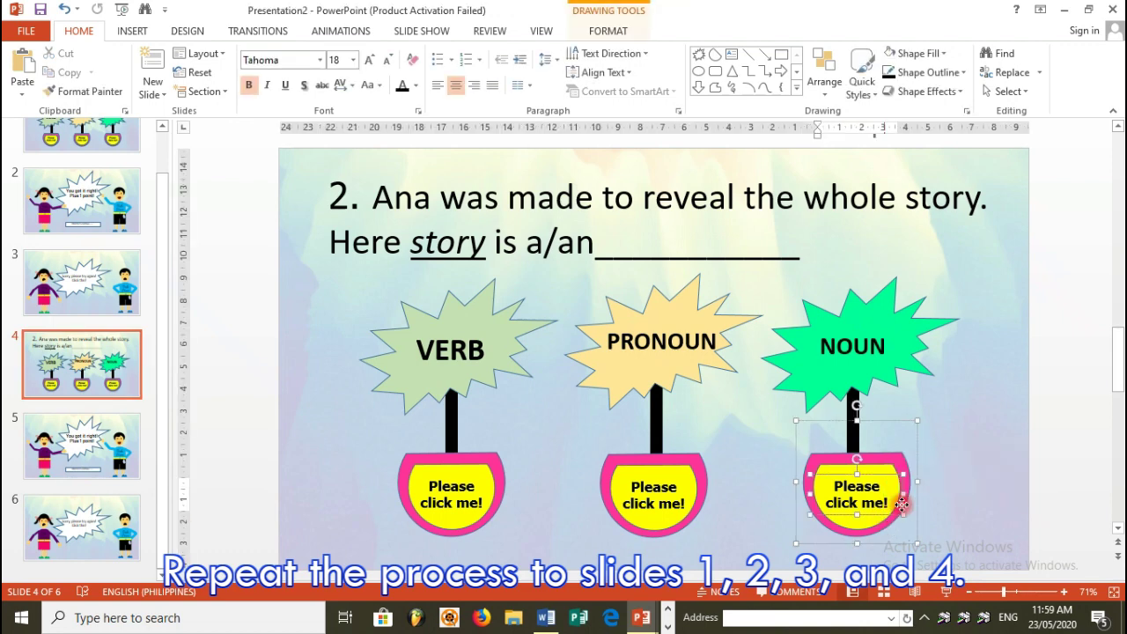
pyautogui.rightClick(887, 506)
pyautogui.click(936, 339)
pyautogui.click(438, 350)
pyautogui.click(721, 410)
pyautogui.rightClick(695, 510)
pyautogui.click(697, 513)
# - Link the PRONOUN pot to slide 6 and set the VERB pot's link
pyautogui.rightClick(698, 513)
pyautogui.click(757, 351)
pyautogui.click(529, 362)
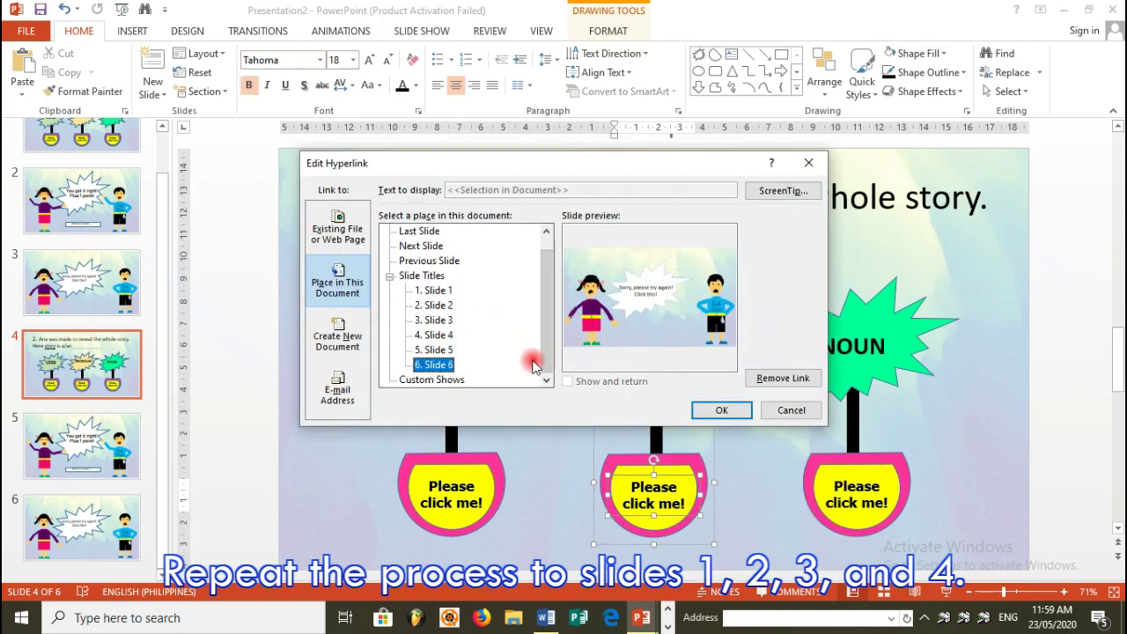
pyautogui.click(715, 411)
pyautogui.rightClick(499, 505)
pyautogui.click(568, 344)
pyautogui.click(716, 411)
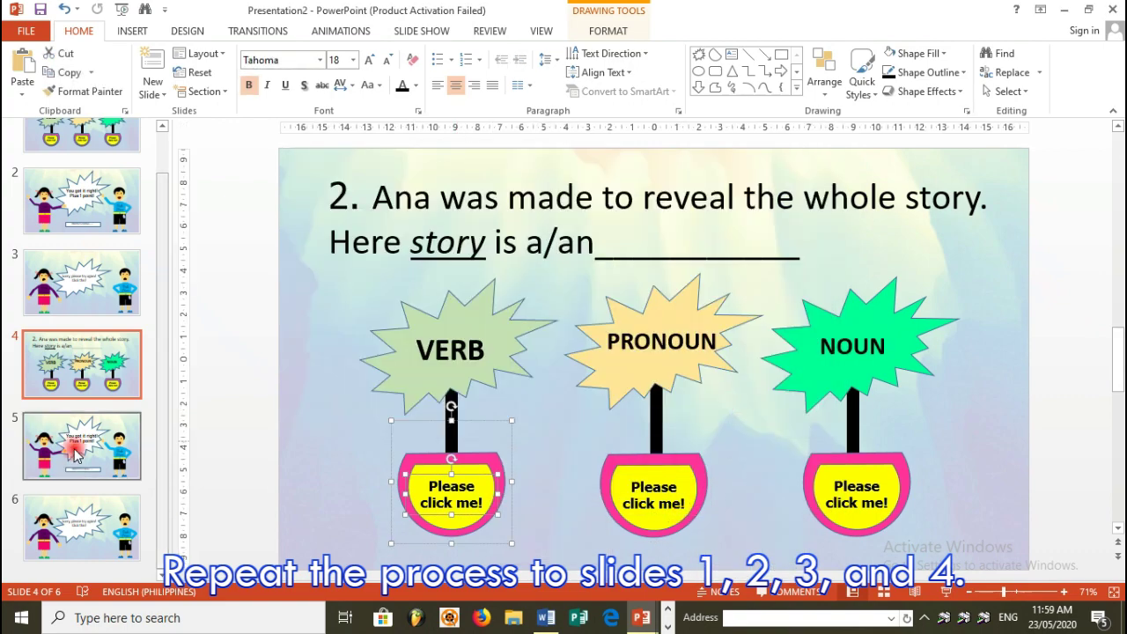
pyautogui.scroll(-1, 677, 374)
# - Duplicate the question 2 slide and link slide 5's continue box to the new slide 7
pyautogui.rightClick(111, 379)
pyautogui.click(189, 154)
pyautogui.click(108, 341)
pyautogui.rightClick(697, 512)
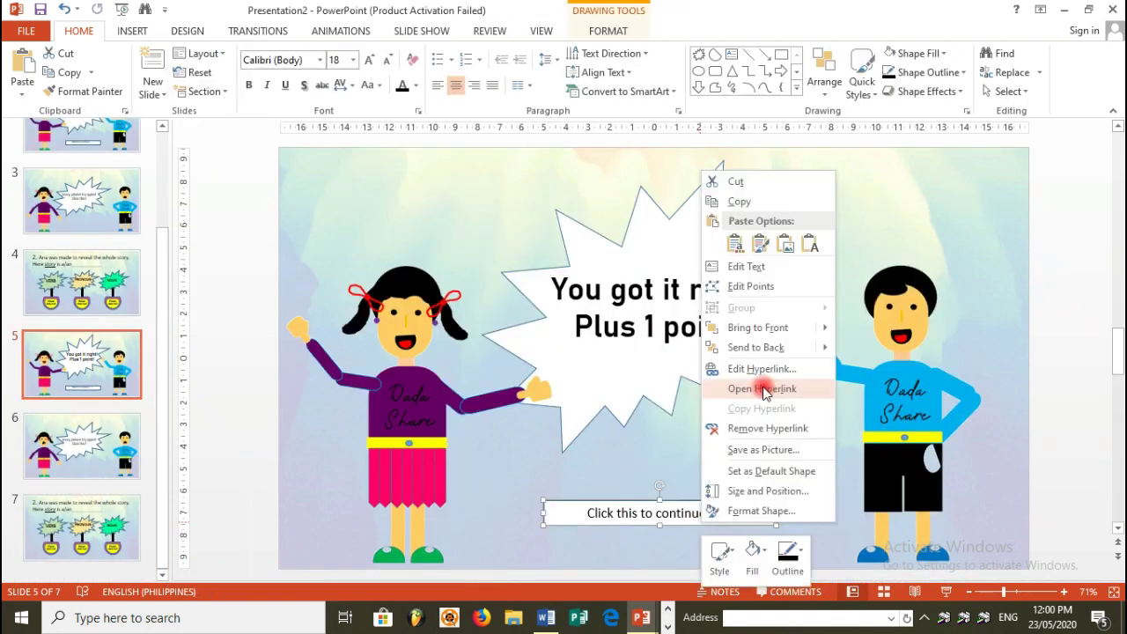
pyautogui.click(757, 368)
pyautogui.scroll(-1, 458, 352)
pyautogui.click(438, 365)
pyautogui.click(721, 411)
# - Link slide 6's sorry bubble back to Slide 4, then duplicate both feedback slides
pyautogui.click(121, 440)
pyautogui.rightClick(634, 396)
pyautogui.click(691, 250)
pyautogui.scroll(-1, 555, 304)
pyautogui.click(438, 320)
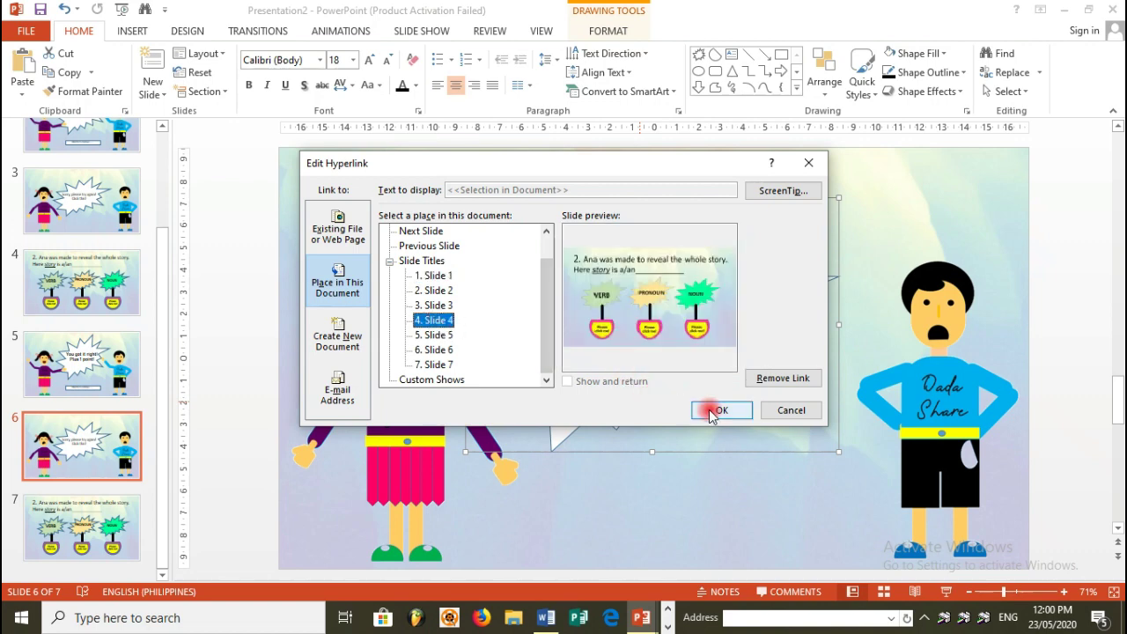
pyautogui.click(722, 411)
pyautogui.keyDown('shift'); pyautogui.click(119, 394); pyautogui.keyUp('shift')
pyautogui.rightClick(119, 394)
pyautogui.click(176, 247)
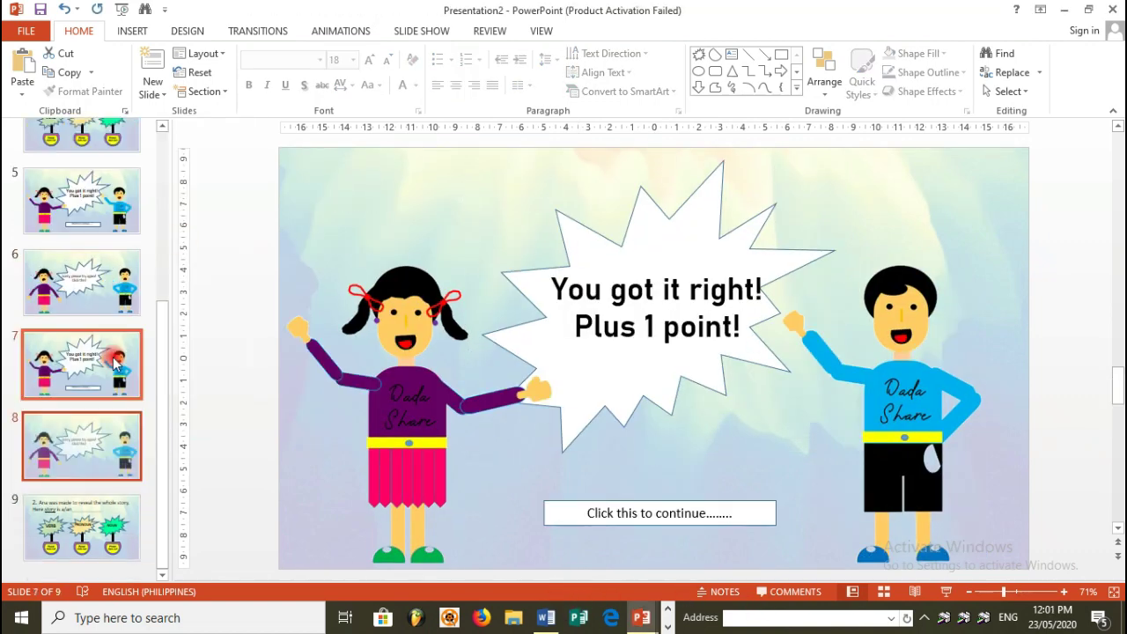
# - Move the question copy before the new feedback slides and make it question 3, with stars THEY and many
pyautogui.moveTo(105, 461); pyautogui.dragTo(104, 392)
pyautogui.click(442, 251)
pyautogui.hotkey('ctrl', 'a')
pyautogui.write('3. Those foreigners lived many miles from the west. Which of the following is the preposition?')
pyautogui.click(478, 353)
pyautogui.doubleClick(480, 352)
pyautogui.write('THEY')
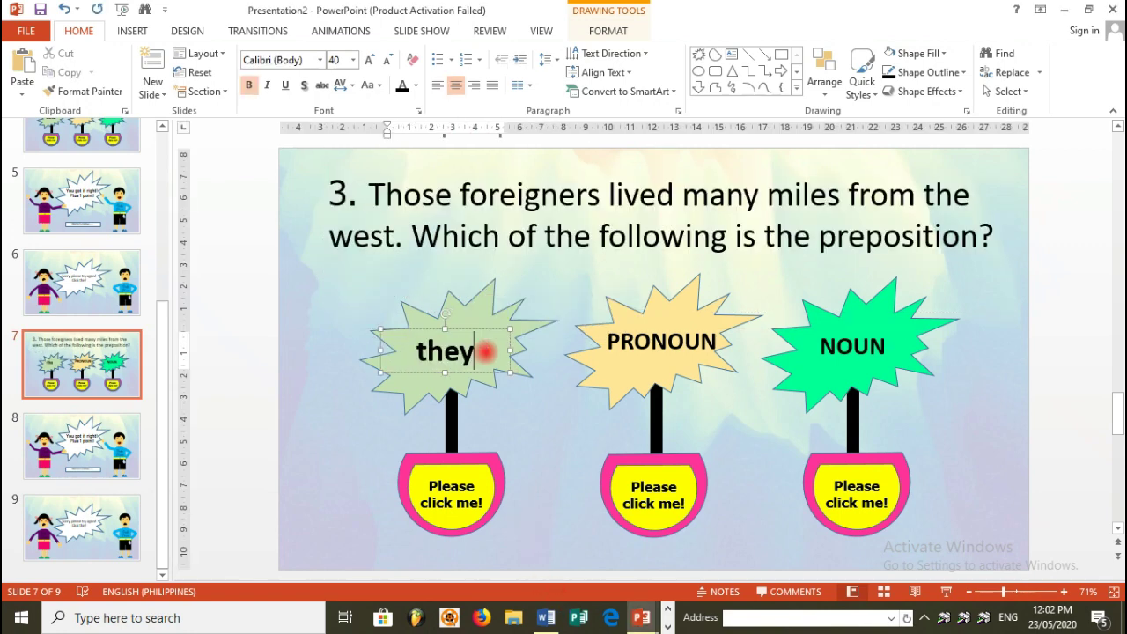
pyautogui.doubleClick(634, 348)
pyautogui.write('many')
pyautogui.click(845, 339)
pyautogui.write('from')
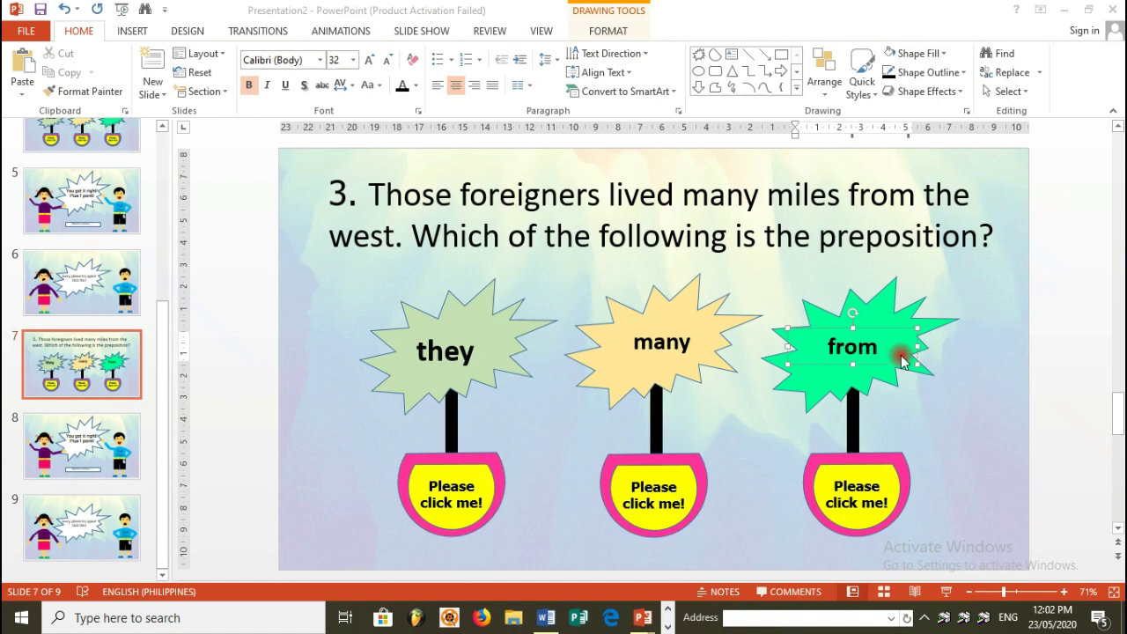
# - Duplicate the question 3 slide and hyperlink its from pot
pyautogui.rightClick(132, 370)
pyautogui.click(180, 174)
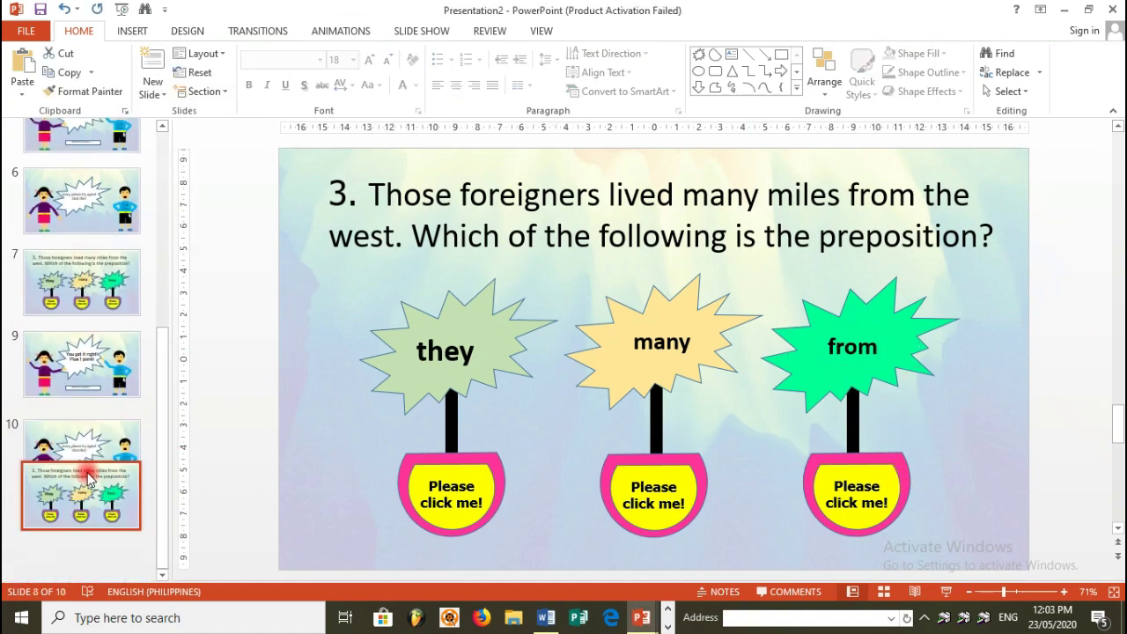
pyautogui.rightClick(910, 480)
pyautogui.click(947, 331)
pyautogui.scroll(-3, 504, 350)
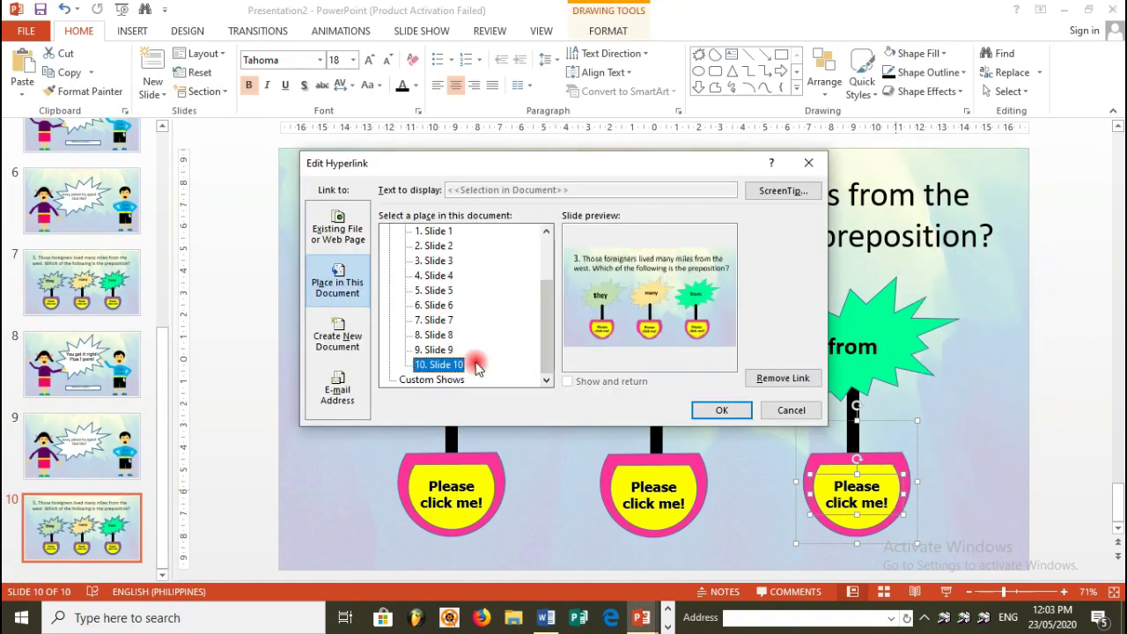
pyautogui.click(721, 409)
pyautogui.click(81, 281)
# - Link the middle many pot to sorry slide 9 and set the they pot's link
pyautogui.click(685, 504)
pyautogui.click(651, 483)
pyautogui.hotkey('ctrl', 'k')
pyautogui.scroll(-3, 458, 335)
pyautogui.click(434, 308)
pyautogui.click(719, 408)
pyautogui.rightClick(484, 502)
pyautogui.click(451, 360)
pyautogui.click(694, 411)
# - Set the hyperlink on slide 9's sorry bubble and duplicate the two feedback slides
pyautogui.click(81, 445)
pyautogui.rightClick(629, 421)
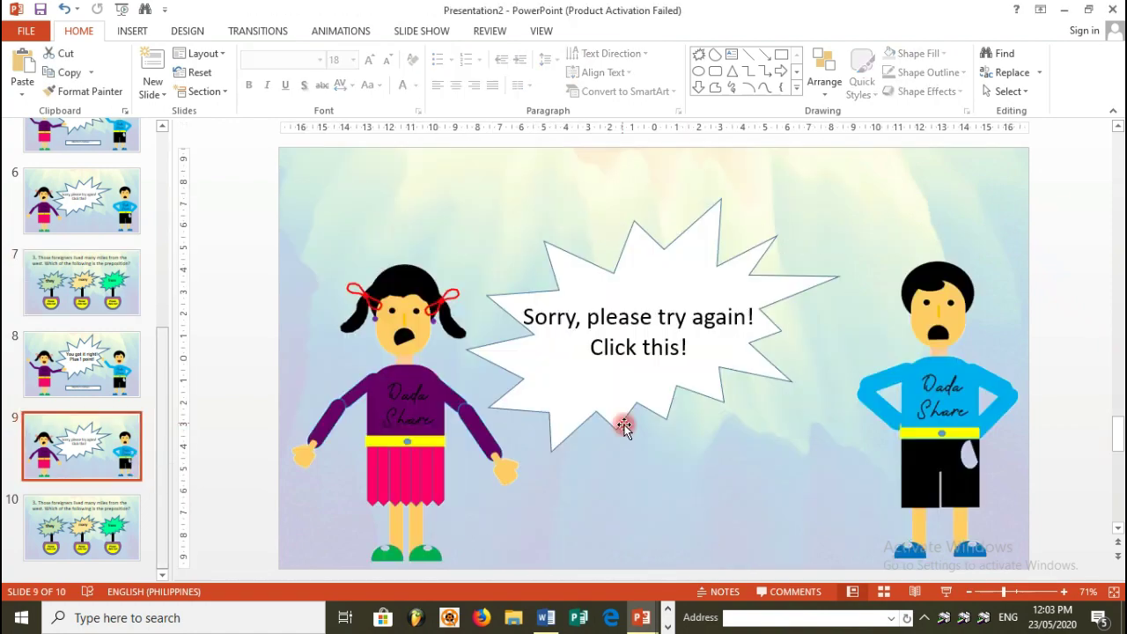
pyautogui.click(692, 252)
pyautogui.click(722, 410)
pyautogui.click(81, 363)
pyautogui.rightClick(81, 445)
pyautogui.click(238, 227)
pyautogui.click(107, 377)
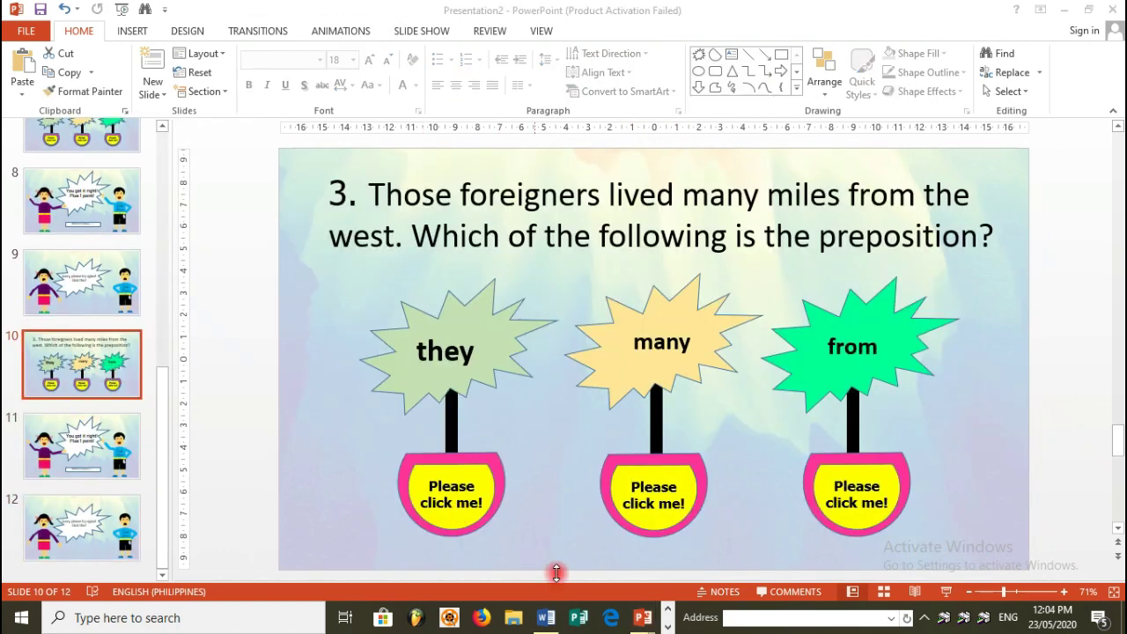
# - Paste the question 4 text about 'seems' and relabel the left star VERB
pyautogui.click(423, 212)
pyautogui.hotkey('ctrl', 'a')
pyautogui.hotkey('ctrl', 'v')
pyautogui.doubleClick(461, 353)
pyautogui.write('ve')
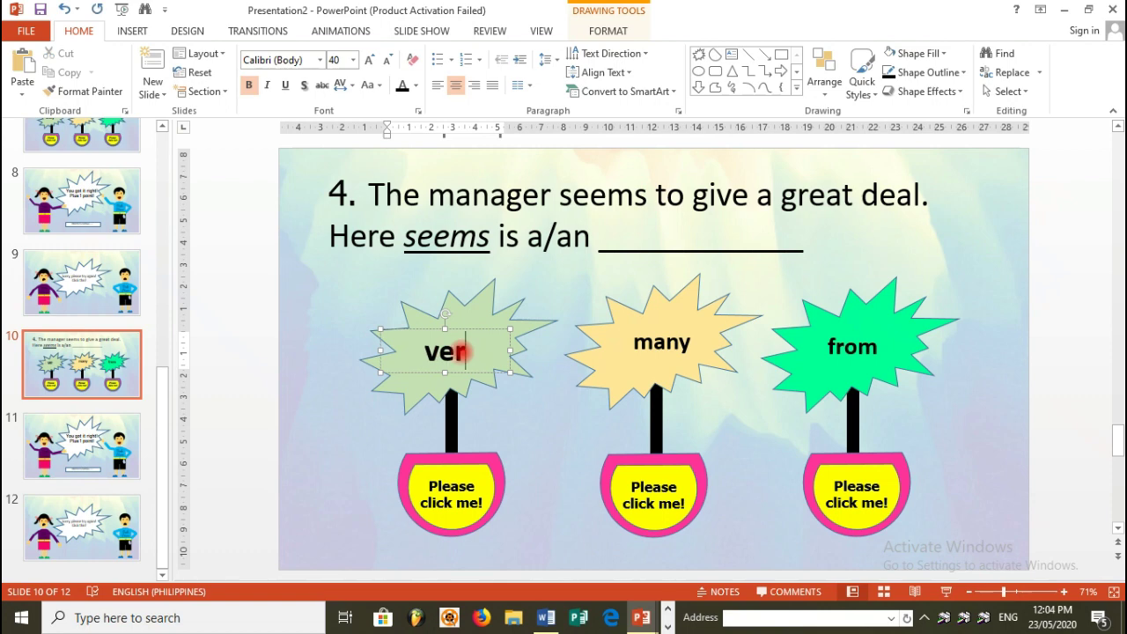
pyautogui.hotkey('ctrl', 'a')
pyautogui.write('VERB')
# - Relabel the middle star ADVERB and the right star CONJUNCTION, nudging that label down
pyautogui.doubleClick(660, 342)
pyautogui.write('ADVERB')
pyautogui.doubleClick(840, 343)
pyautogui.press('BackSpace')
pyautogui.hotkey('ctrl', 'p')
pyautogui.press('Escape')
pyautogui.hotkey('ctrl', 'a')
pyautogui.write('{')
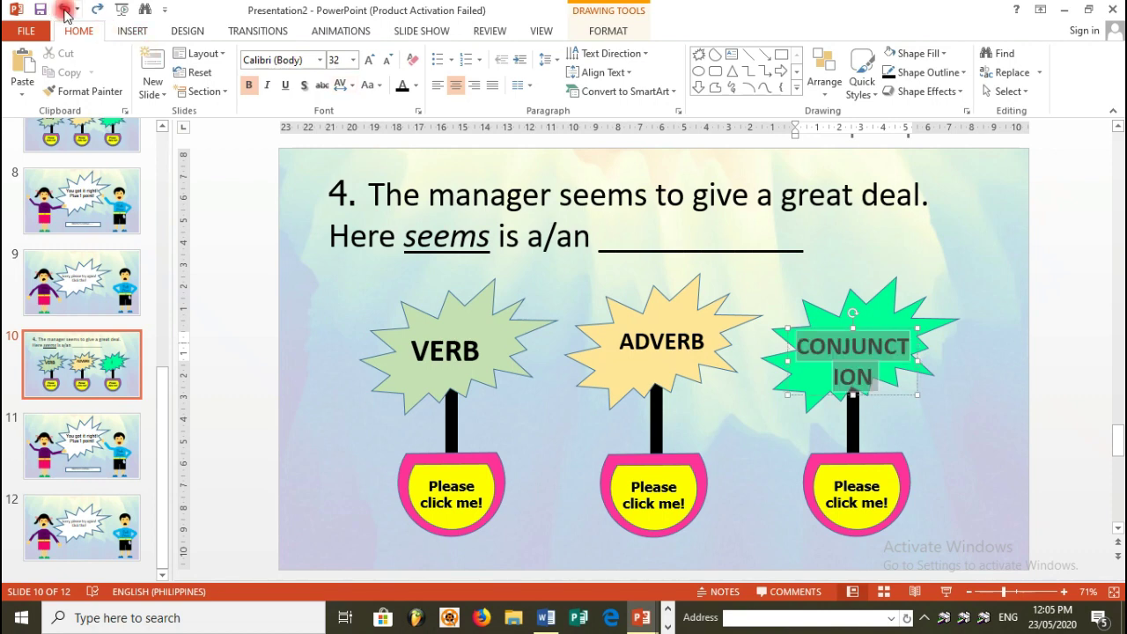
pyautogui.moveTo(885, 341); pyautogui.dragTo(884, 352)
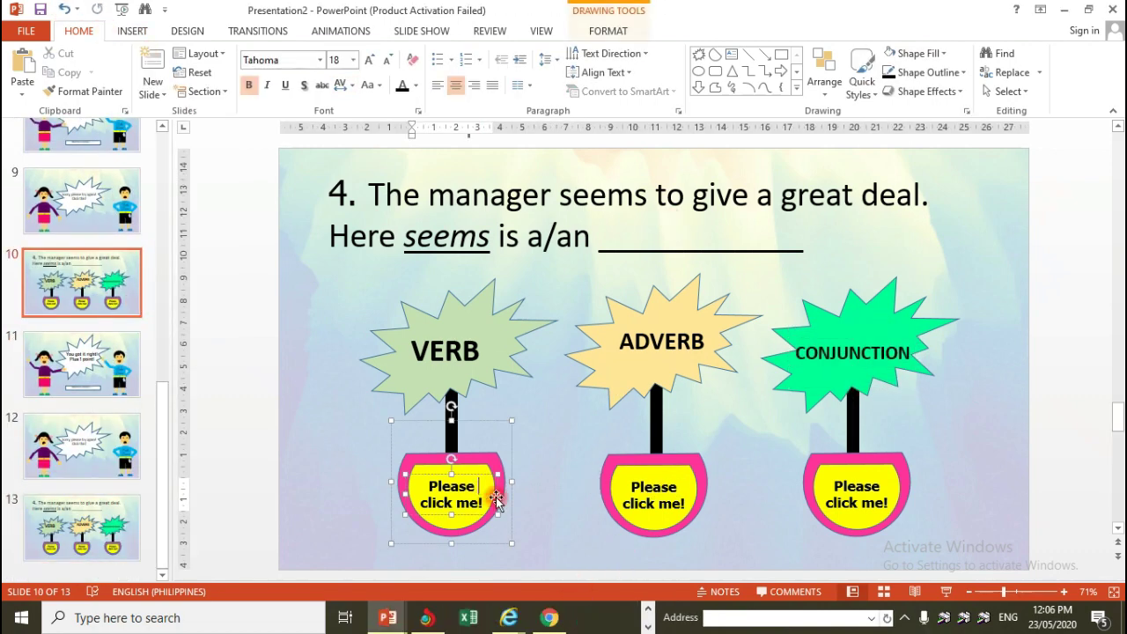
# - Hyperlink the VERB, ADVERB and CONJUNCTION pots to their feedback slides
pyautogui.hotkey('ctrl', 'k')
pyautogui.scroll(-3, 491, 360)
pyautogui.click(717, 407)
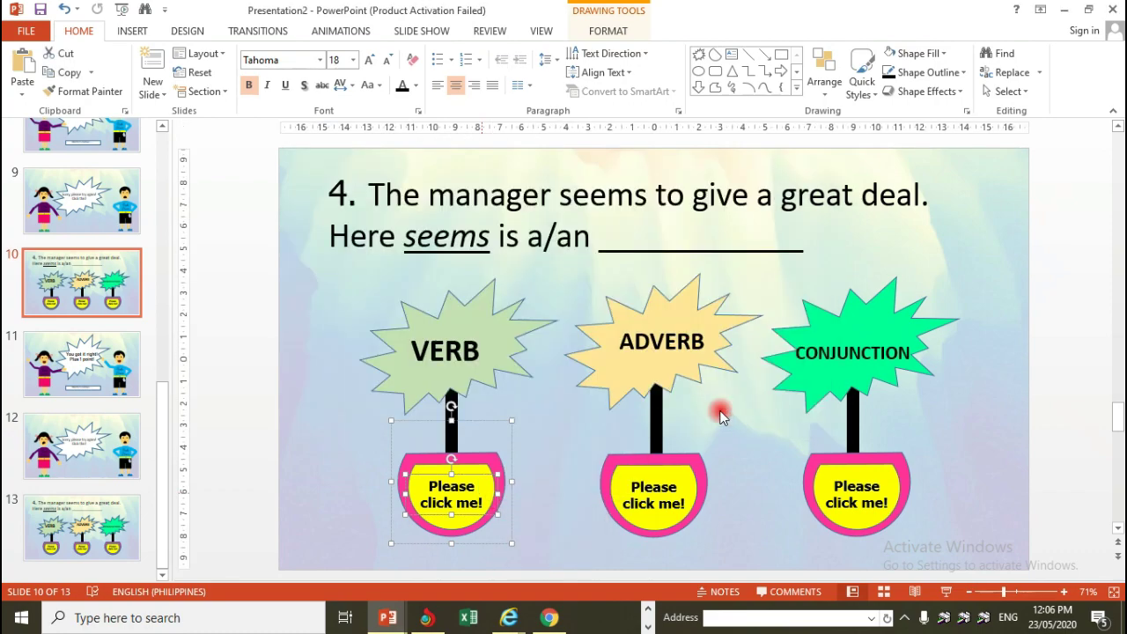
pyautogui.hotkey('ctrl', 'k')
pyautogui.scroll(-1, 467, 361)
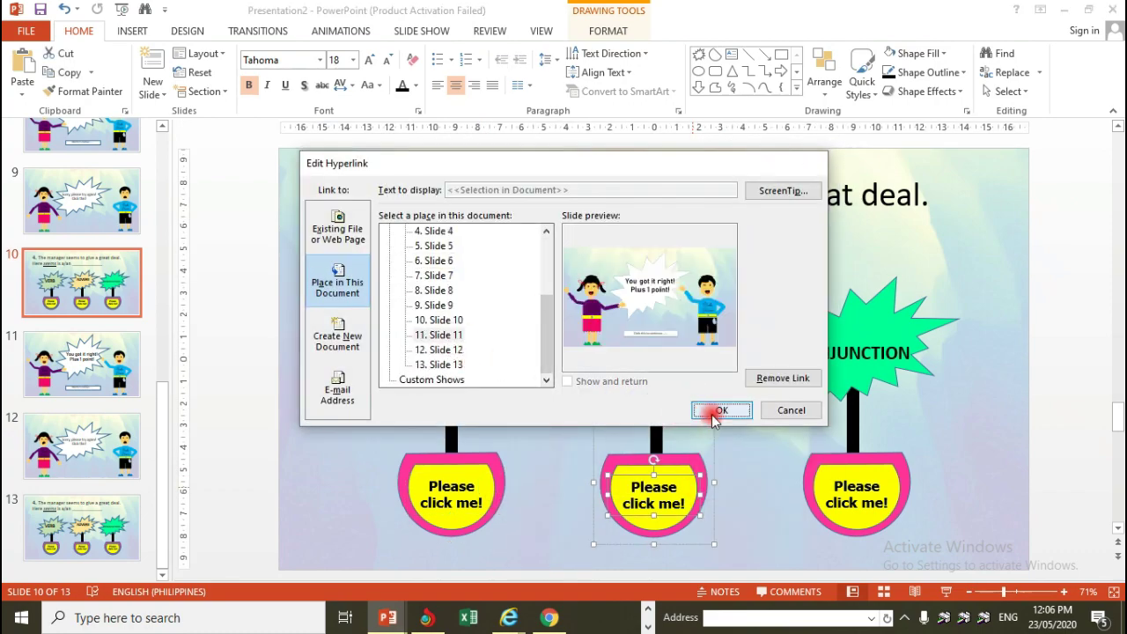
pyautogui.click(720, 410)
pyautogui.rightClick(893, 493)
pyautogui.click(934, 345)
pyautogui.click(438, 335)
pyautogui.click(720, 410)
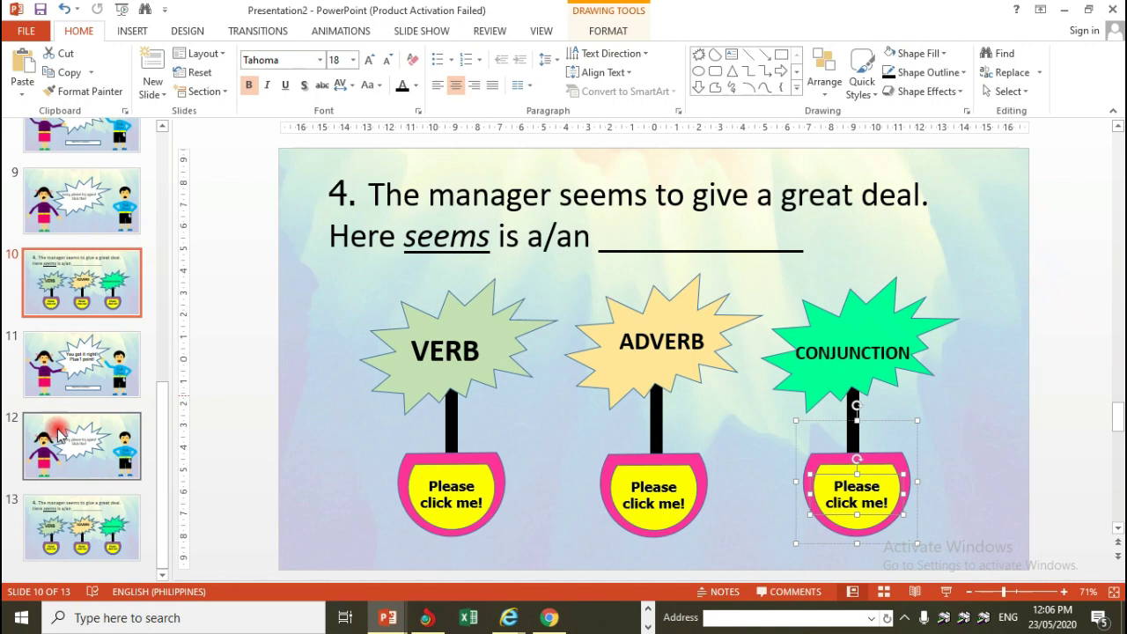
# - Link slide 11's continue box to Slide 13 and slide 12's sorry bubble to question 4
pyautogui.click(81, 363)
pyautogui.click(723, 518)
pyautogui.hotkey('ctrl', 'k')
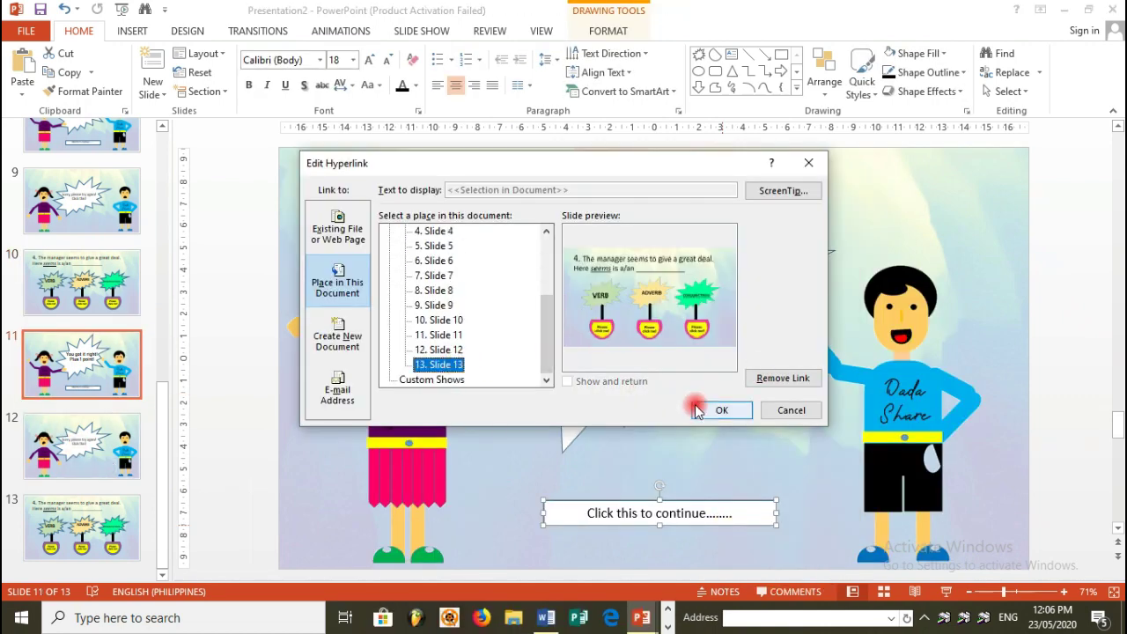
pyautogui.click(696, 410)
pyautogui.scroll(-1, 543, 468)
pyautogui.click(710, 252)
pyautogui.hotkey('ctrl', 'k')
pyautogui.click(493, 345)
pyautogui.click(722, 410)
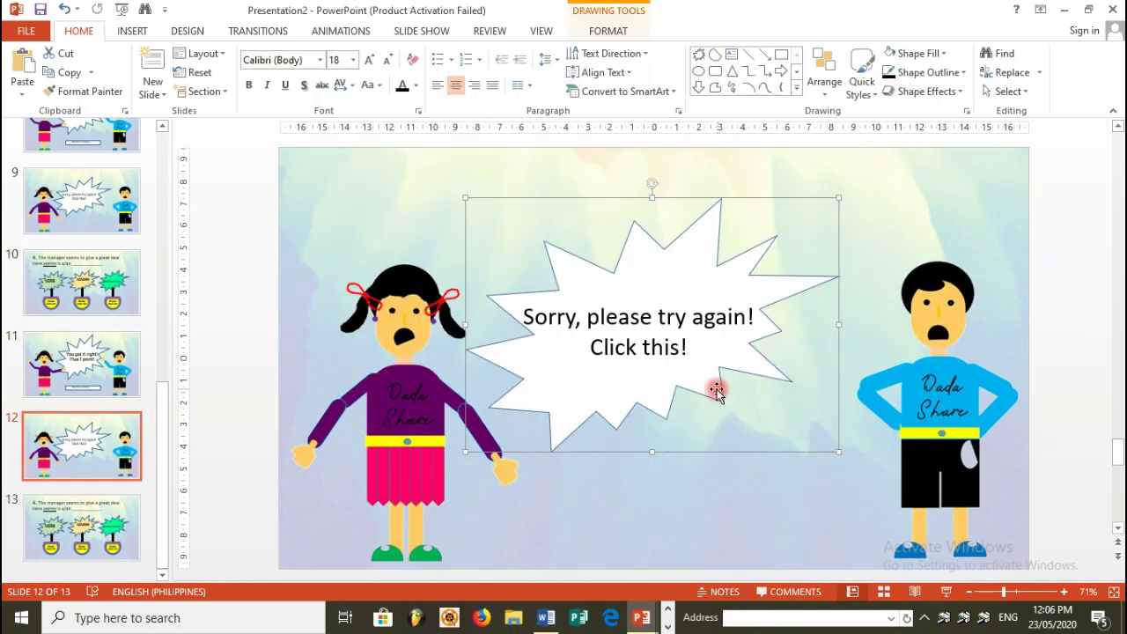
# - Paste the two copied feedback slides at the end of the deck
pyautogui.click(159, 445)
pyautogui.click(81, 526)
pyautogui.hotkey('ctrl', 'v')
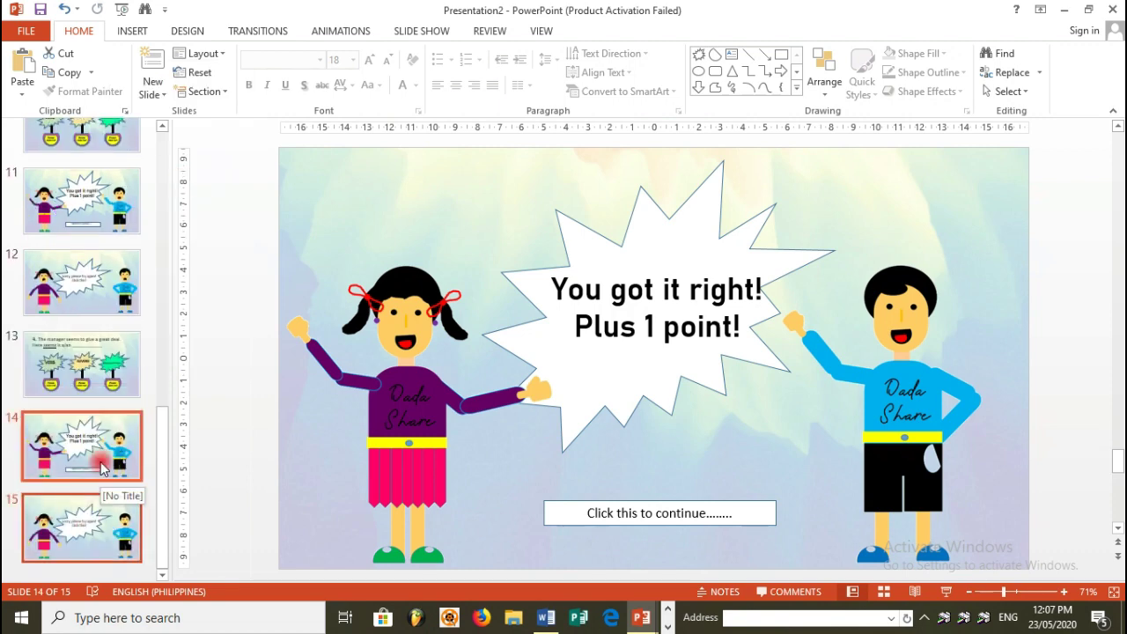
# - Paste the question 5 text on slide 13 and relabel the stars VERB, PRONOUN, ADVERB
pyautogui.scroll(1, 518, 577)
pyautogui.click(457, 233)
pyautogui.hotkey('ctrl', 'a')
pyautogui.hotkey('ctrl', 'v')
pyautogui.doubleClick(446, 351)
pyautogui.doubleClick(670, 343)
pyautogui.write('PRON')
pyautogui.doubleClick(821, 352)
pyautogui.write('ADVERB')
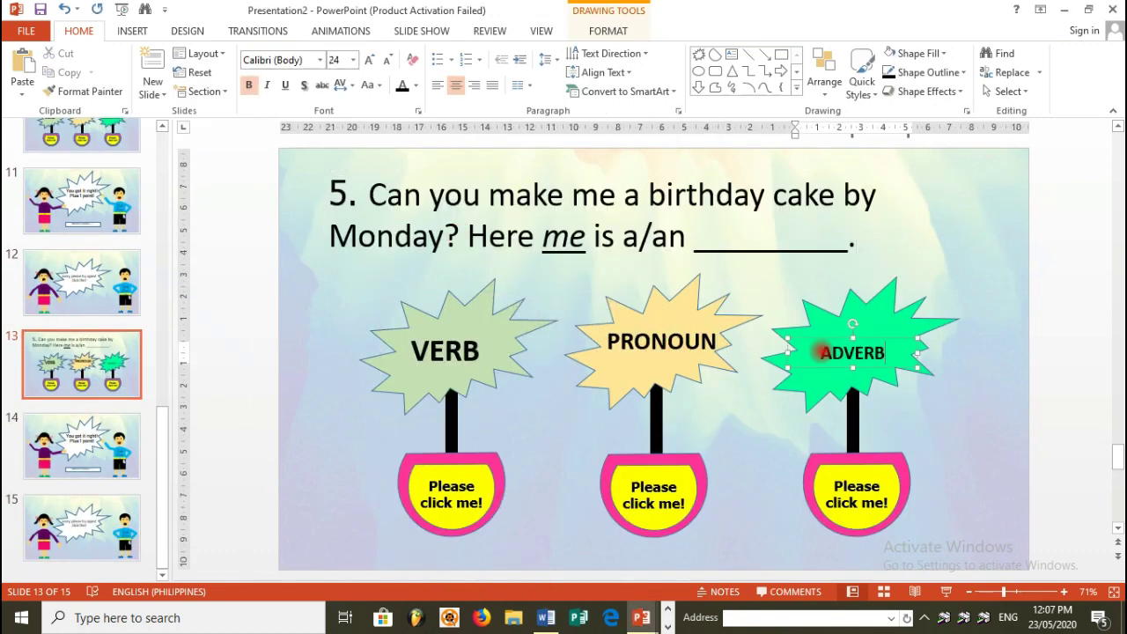
# - Set the hyperlinks for the VERB and PRONOUN pots, linking PRONOUN to slide 14
pyautogui.click(491, 485)
pyautogui.rightClick(491, 486)
pyautogui.click(546, 338)
pyautogui.click(721, 409)
pyautogui.click(692, 493)
pyautogui.rightClick(692, 493)
pyautogui.click(747, 345)
pyautogui.moveTo(547, 274); pyautogui.dragTo(547, 339)
pyautogui.click(438, 350)
pyautogui.click(722, 410)
# - Link the ADVERB pot to the sorry slide 15
pyautogui.click(880, 498)
pyautogui.rightClick(881, 498)
pyautogui.click(947, 352)
pyautogui.click(438, 364)
pyautogui.click(722, 409)
# - Hyperlink the sorry bubble on slide 15 back to the retry question slide
pyautogui.click(81, 527)
pyautogui.click(722, 252)
pyautogui.hotkey('ctrl', 'k')
pyautogui.click(438, 290)
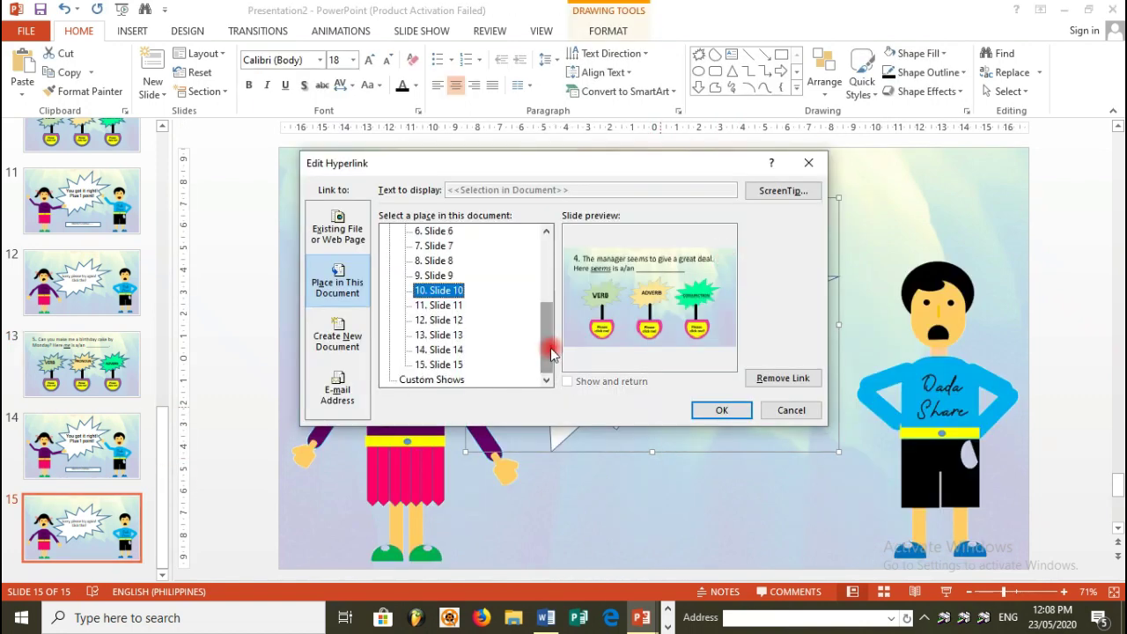
pyautogui.doubleClick(439, 350)
# - Duplicate the right-answer slide 14
pyautogui.click(79, 458)
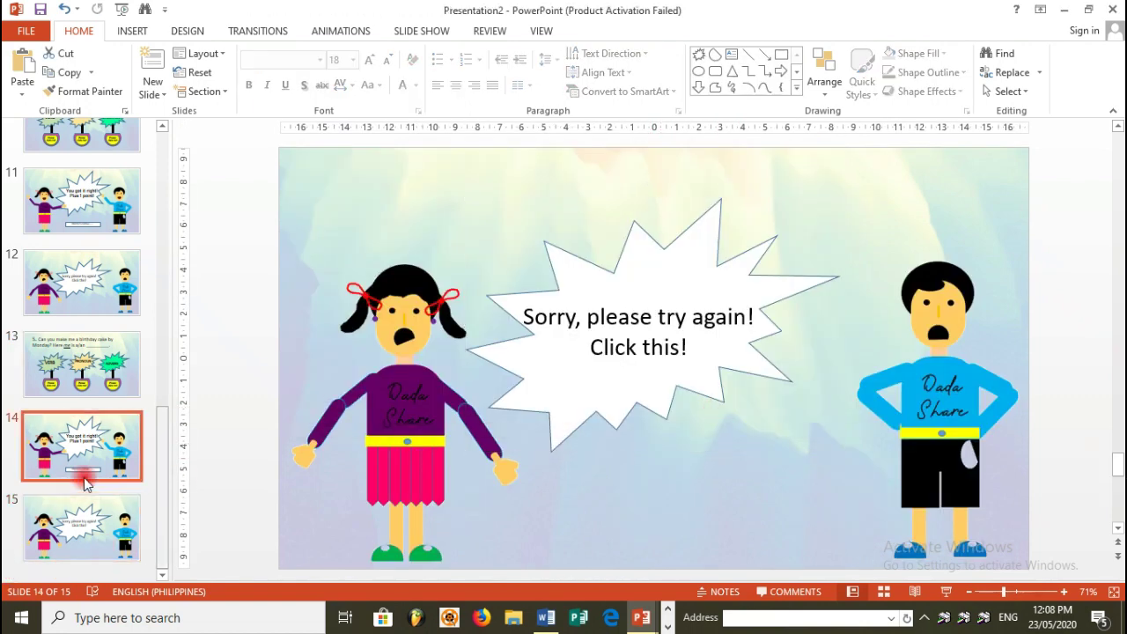
pyautogui.hotkey('ctrl', 'd')
pyautogui.click(582, 341)
pyautogui.write('CONGRATUL')
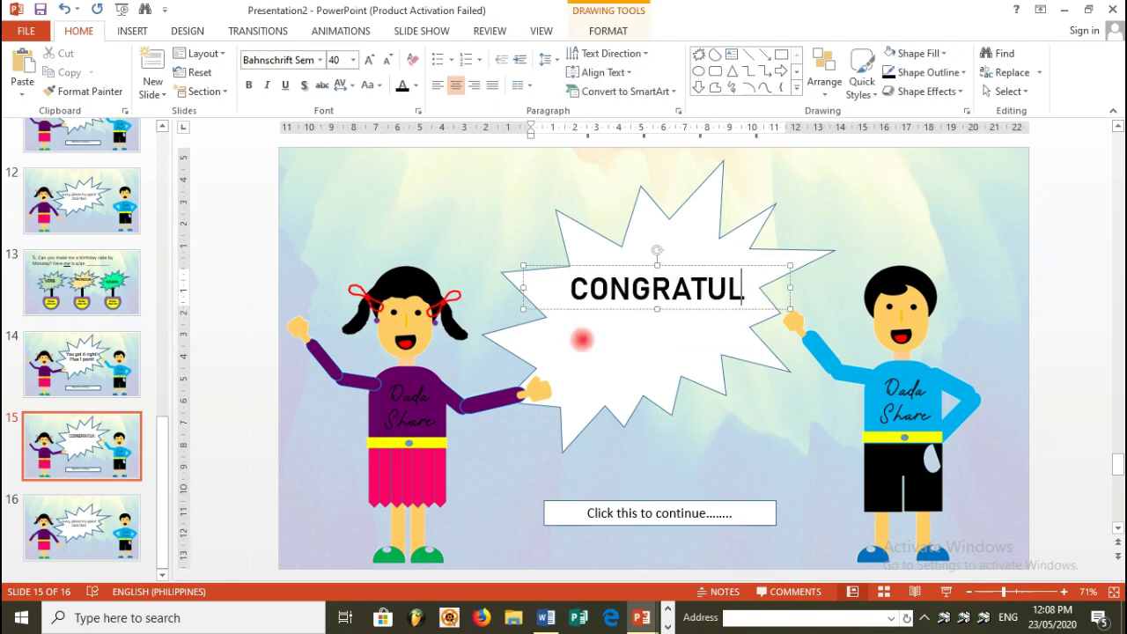
# - Change the burst text to CONGRATULATIONS and shrink its font to fit one line
pyautogui.write('ATIONS')
pyautogui.hotkey('ctrl', 'a')
pyautogui.hotkey('ctrl', 'shift', ',')
pyautogui.hotkey('ctrl', 'shift', ',')
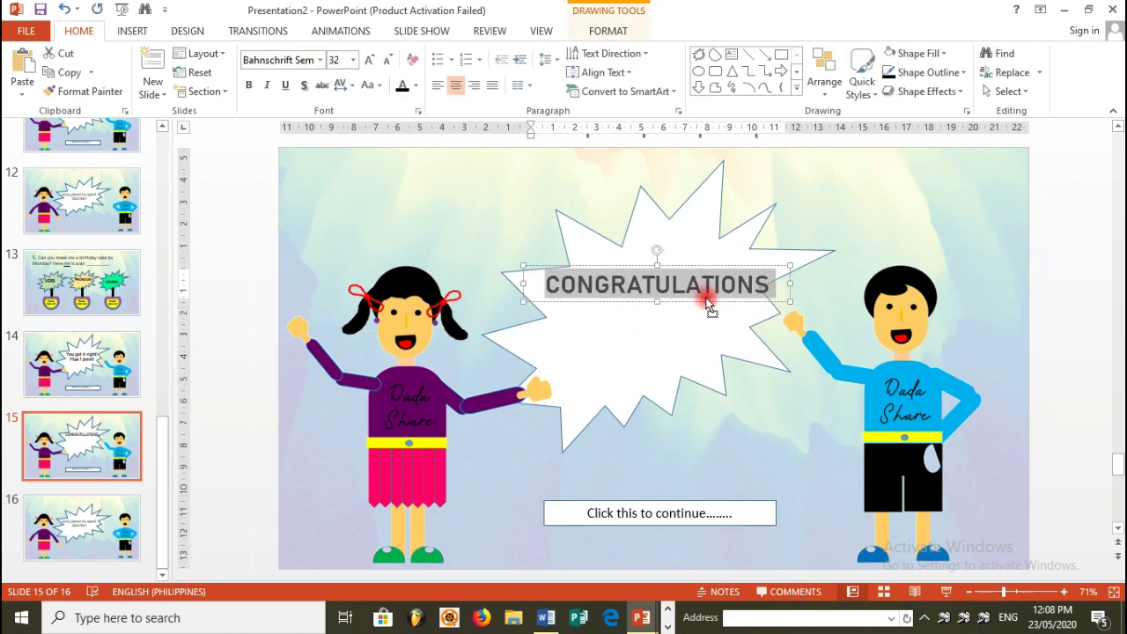
pyautogui.press('Escape')
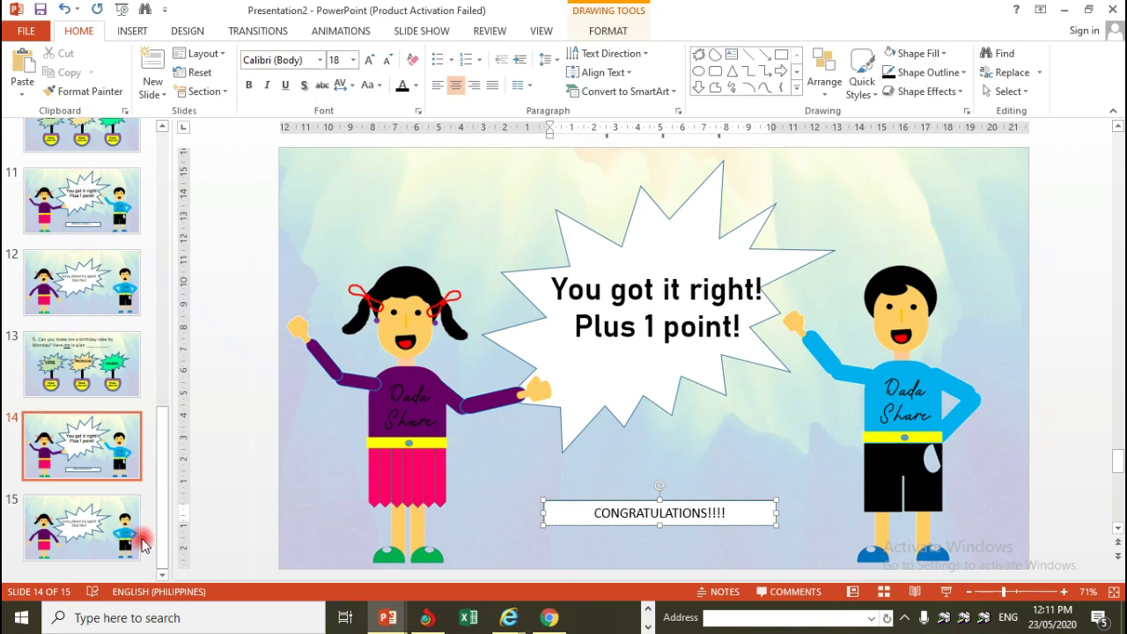
# - Duplicate the slide, move the copy to the end, and delete its CONGRATULATIONS box
pyautogui.rightClick(143, 543)
pyautogui.click(190, 282)
pyautogui.rightClick(118, 521)
pyautogui.moveTo(94, 464); pyautogui.dragTo(83, 564)
pyautogui.click(596, 523)
pyautogui.press('Delete')
pyautogui.click(638, 355)
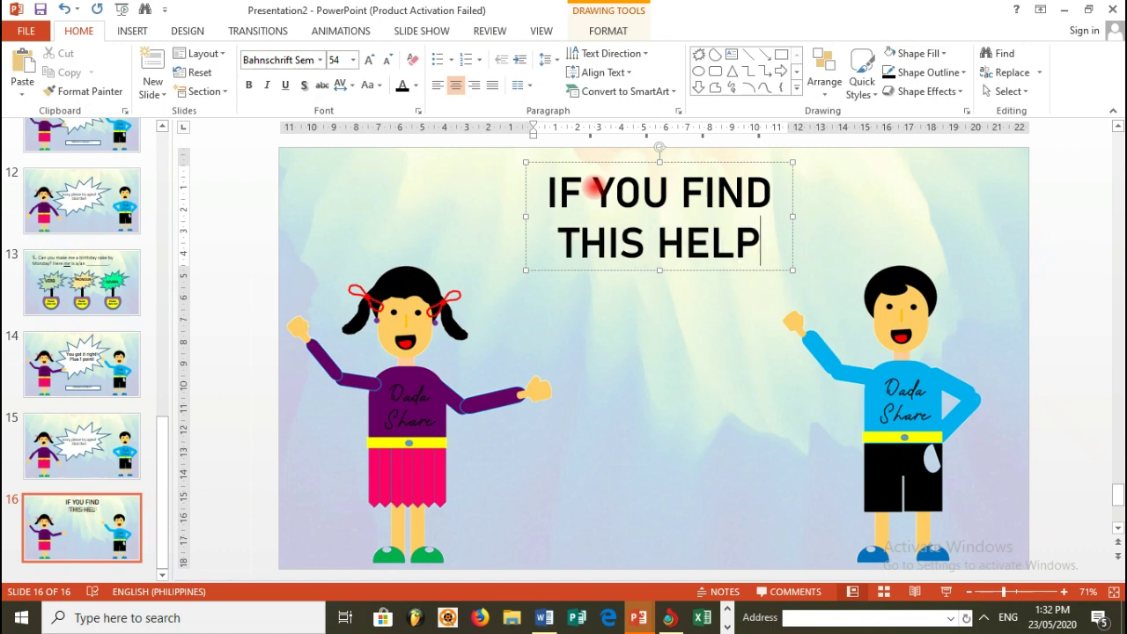
# - Type the closing message 'IF YOU FIND THIS HELPFUL…' asking viewers to subscribe
pyautogui.write('FUL')
pyautogui.press('BackSpace')
pyautogui.write('LE')
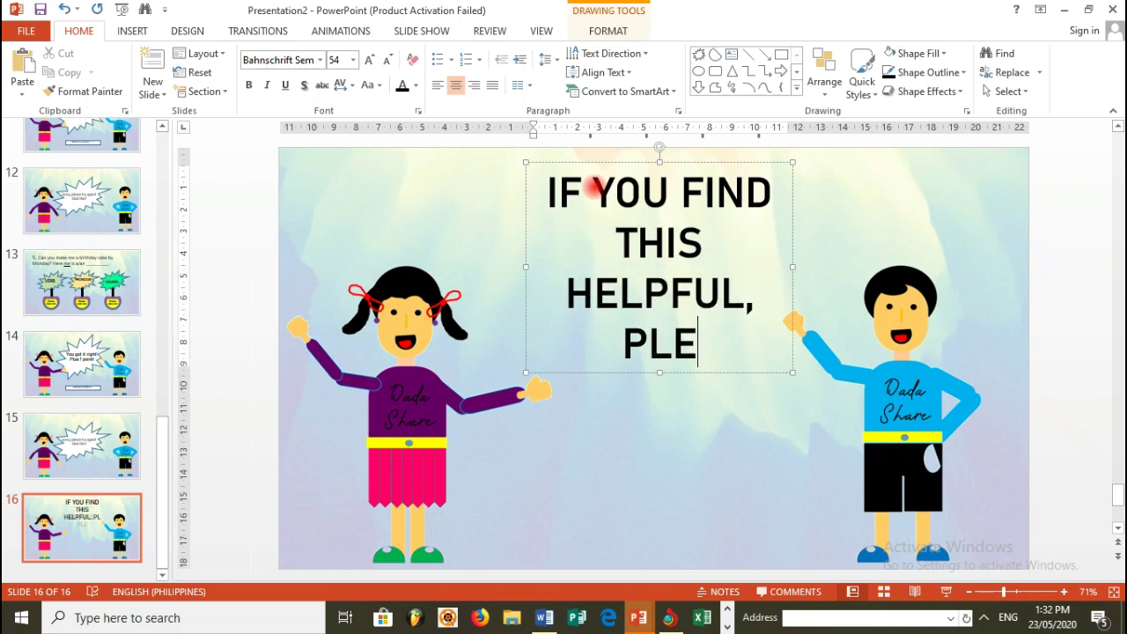
pyautogui.write('BSCRIB')
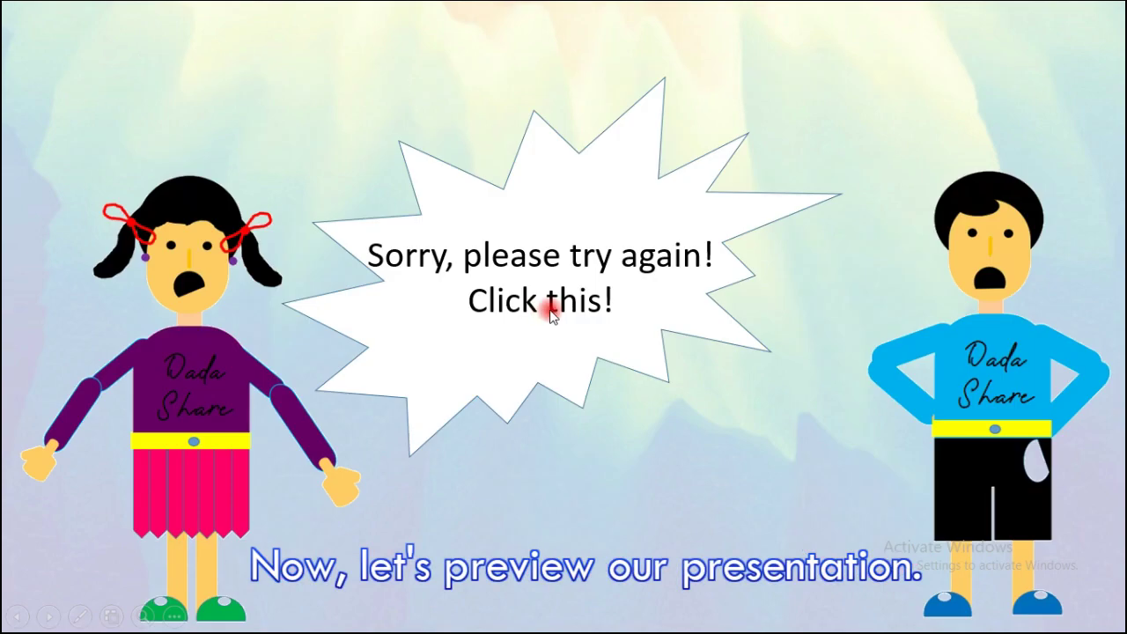
# - In the slideshow, test question 1 and 2 pots, checking sorry and right-answer links
pyautogui.click(550, 309)
pyautogui.click(830, 520)
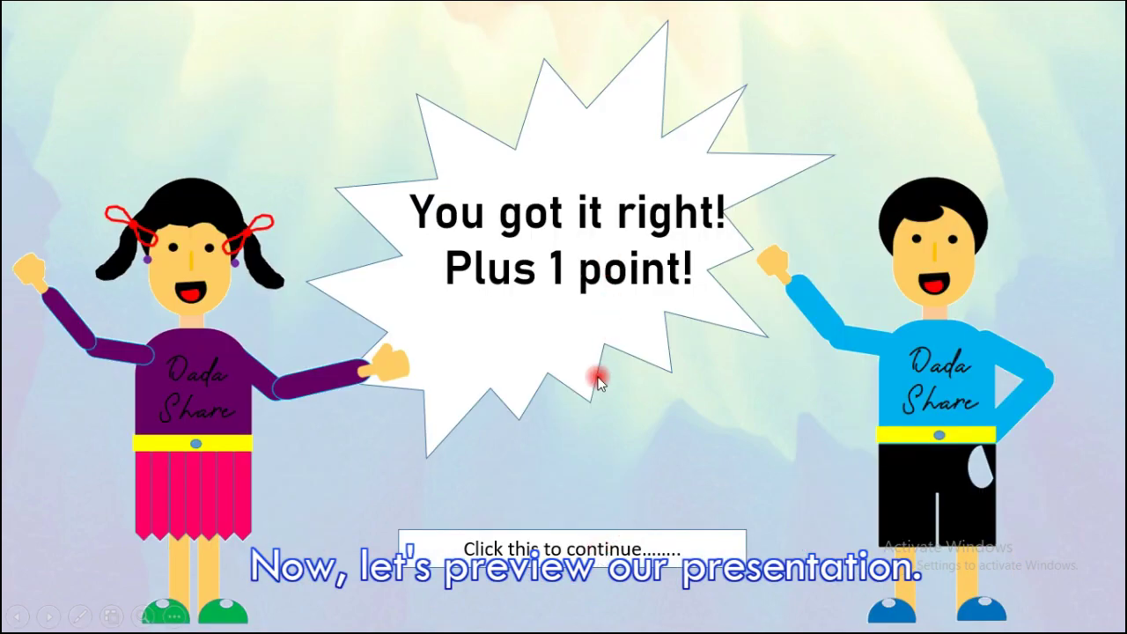
pyautogui.click(554, 367)
pyautogui.click(579, 394)
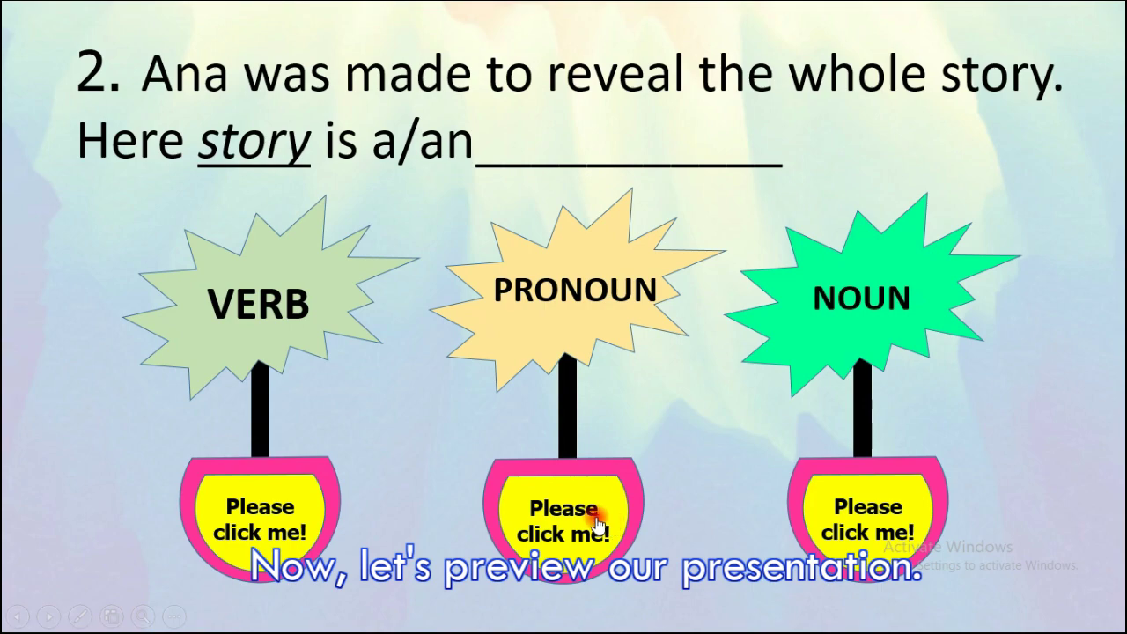
pyautogui.click(613, 526)
pyautogui.click(587, 368)
pyautogui.click(867, 515)
pyautogui.click(702, 553)
# - Test the question 3 pots, then exit the slideshow back to editing slide 7
pyautogui.click(291, 510)
pyautogui.click(483, 341)
pyautogui.click(592, 513)
pyautogui.press('Escape')
pyautogui.click(122, 449)
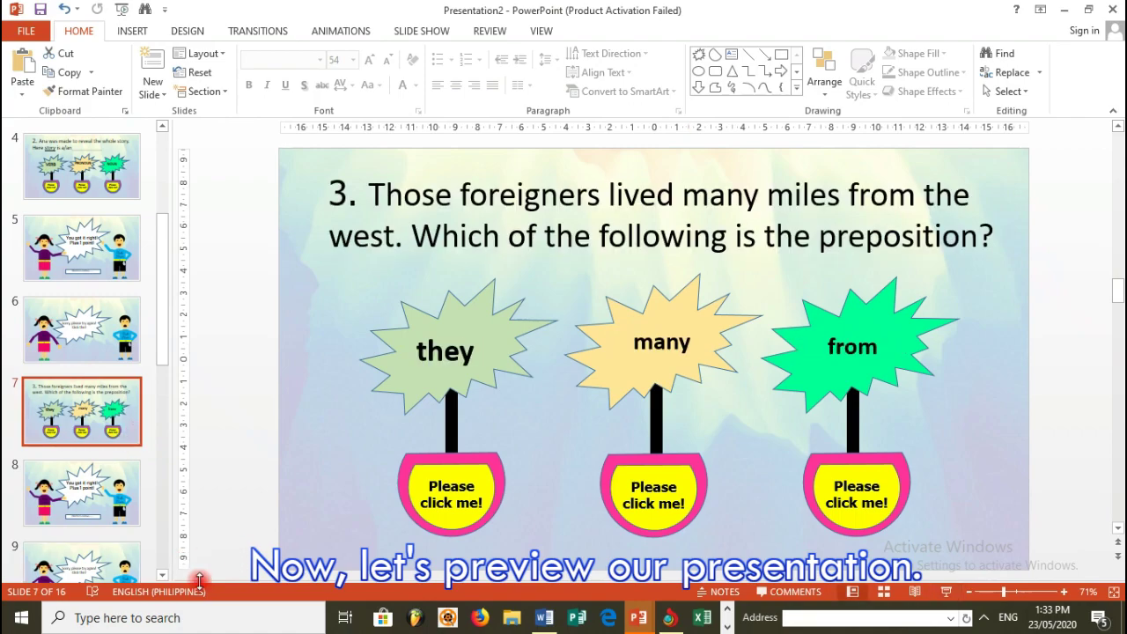